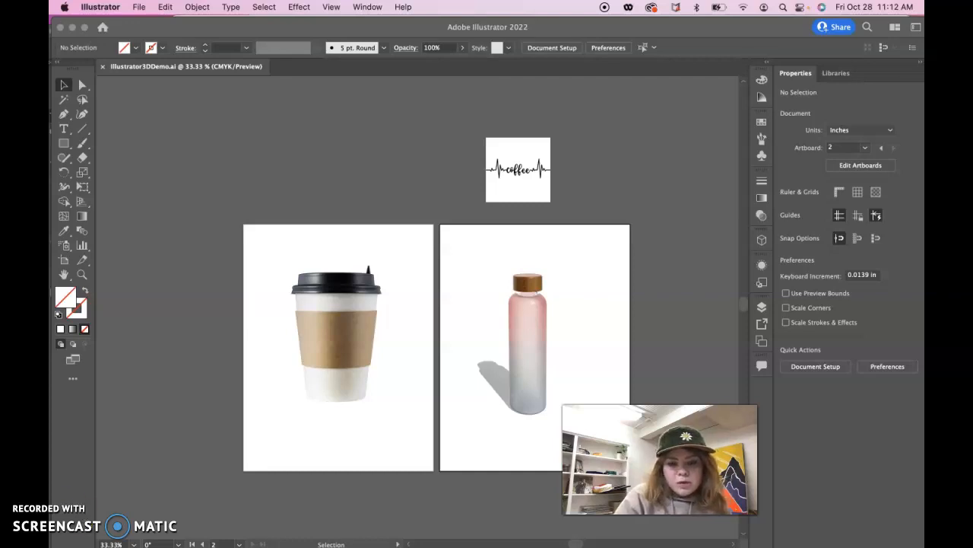
click(337, 348)
click(403, 168)
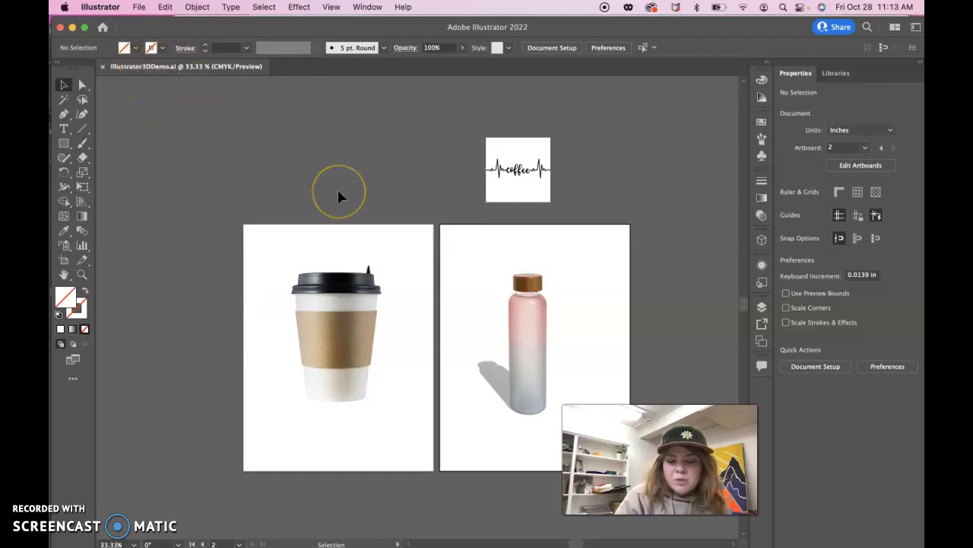
click(210, 203)
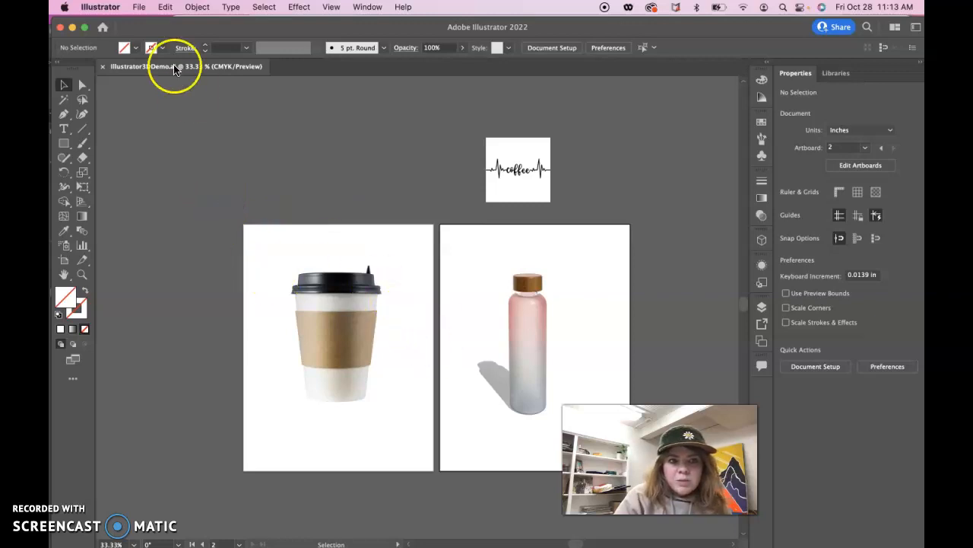
click(367, 7)
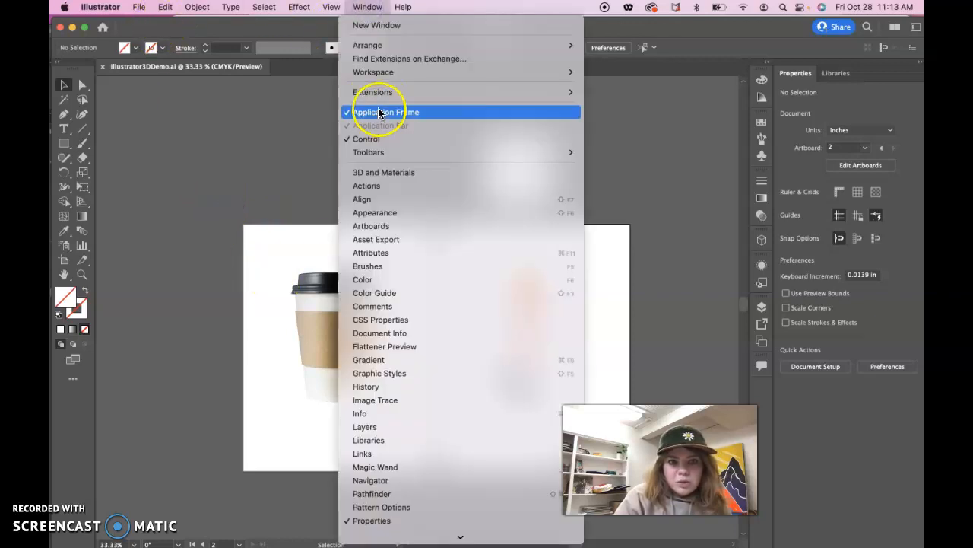
mouse_move(378, 72)
click(610, 102)
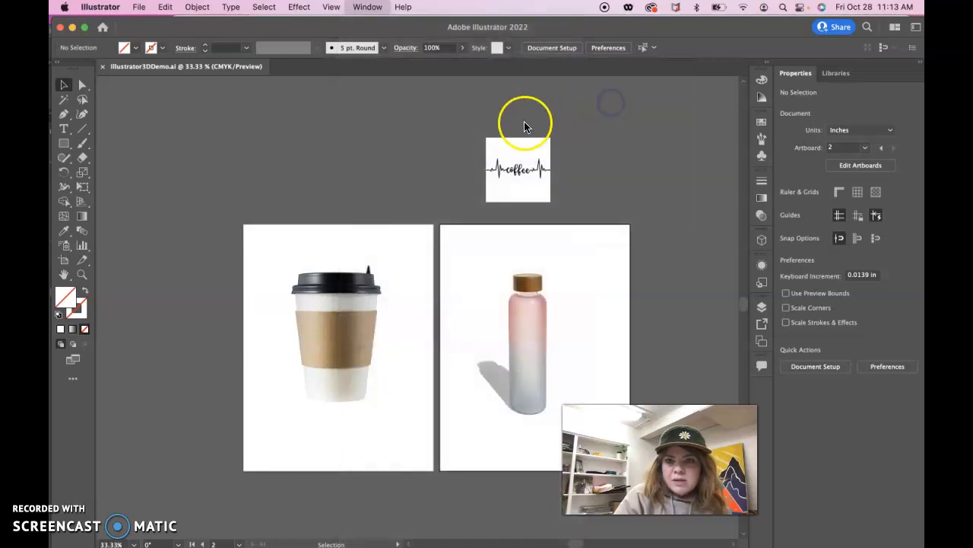
click(422, 135)
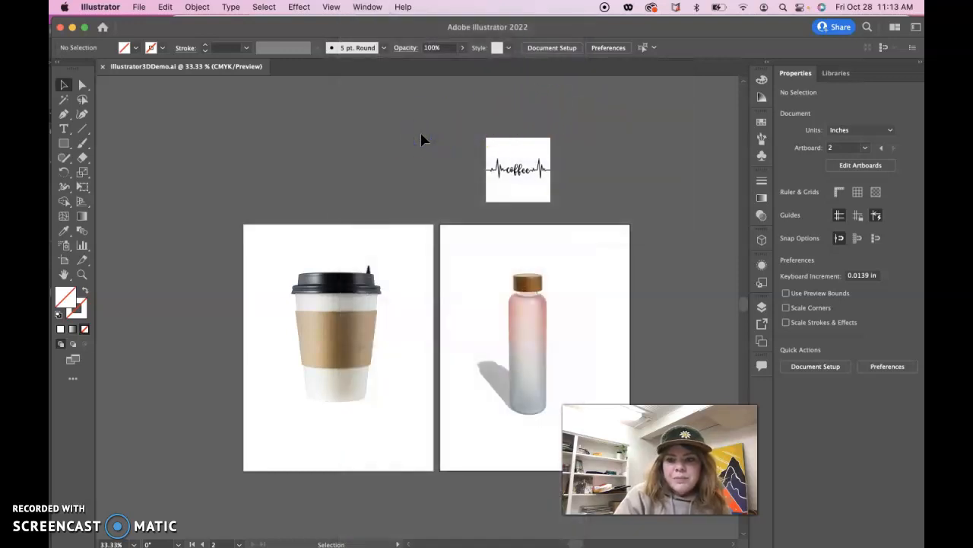
- Start a Pen path at the top centre of the coffee cup's lid and curve it along to the lid's upper-right corner
click(64, 114)
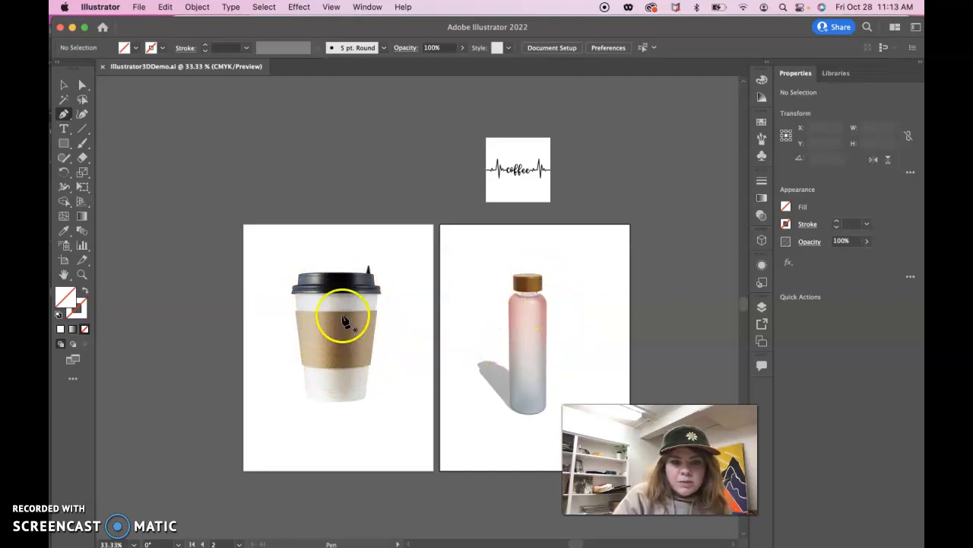
key(super+equal)
key(super+equal)
key(super+equal)
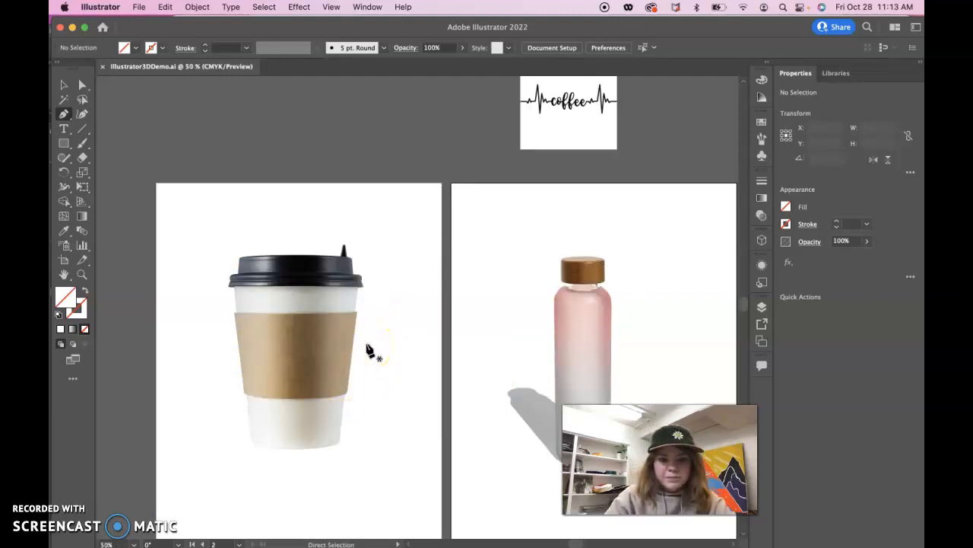
drag(282, 391, 473, 368)
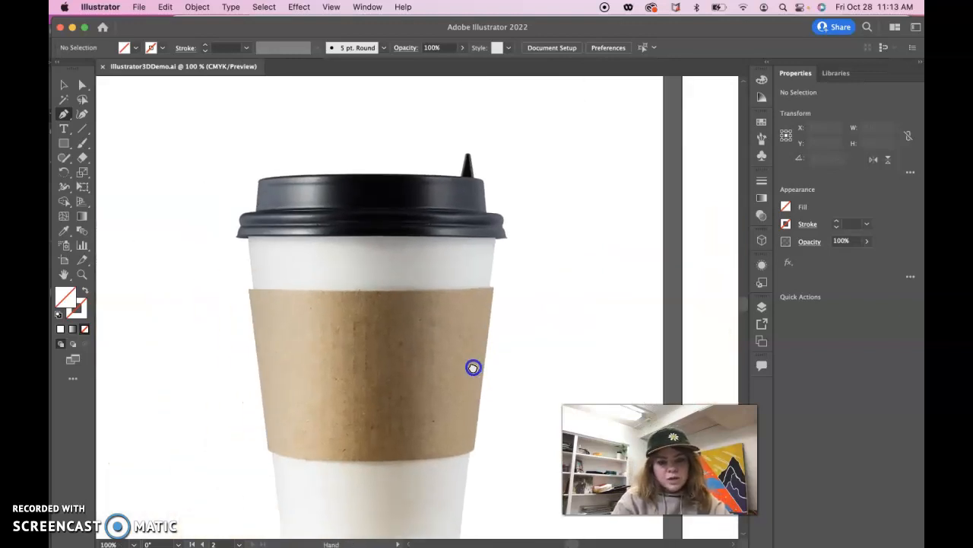
click(84, 275)
drag(276, 271, 239, 247)
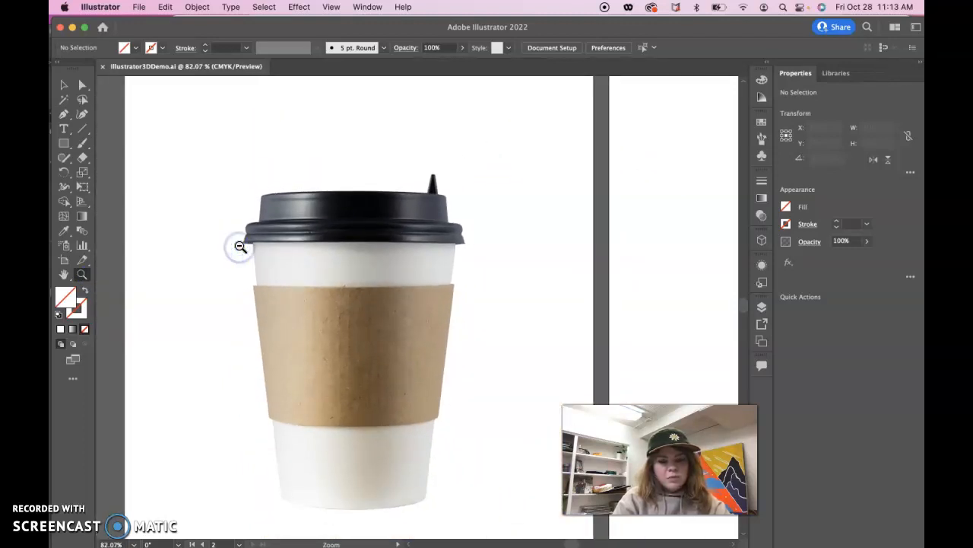
click(64, 114)
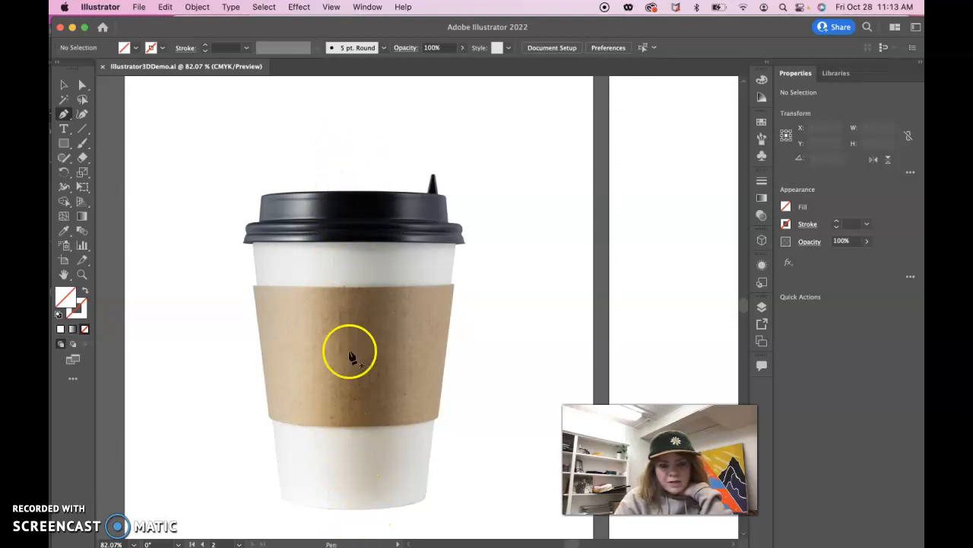
click(350, 191)
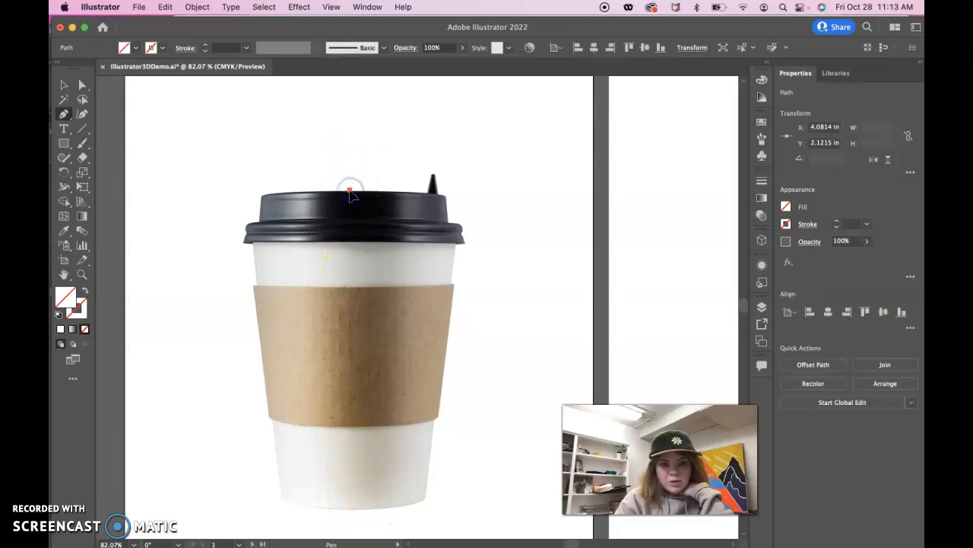
click(446, 198)
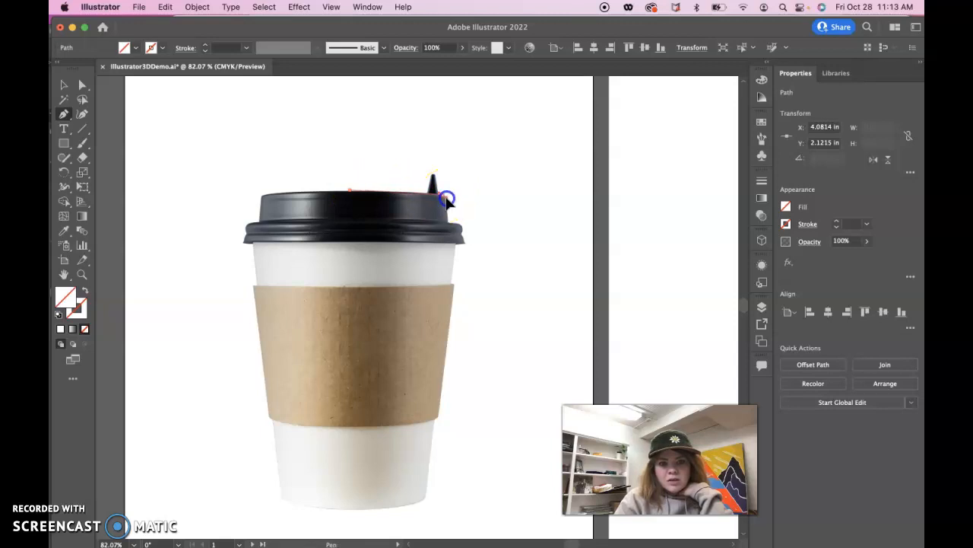
- Continue the path around the lid's rounded upper-right corner and straight down its side to the rim
key(super+equal)
key(super+equal)
key(super+equal)
key(super+equal)
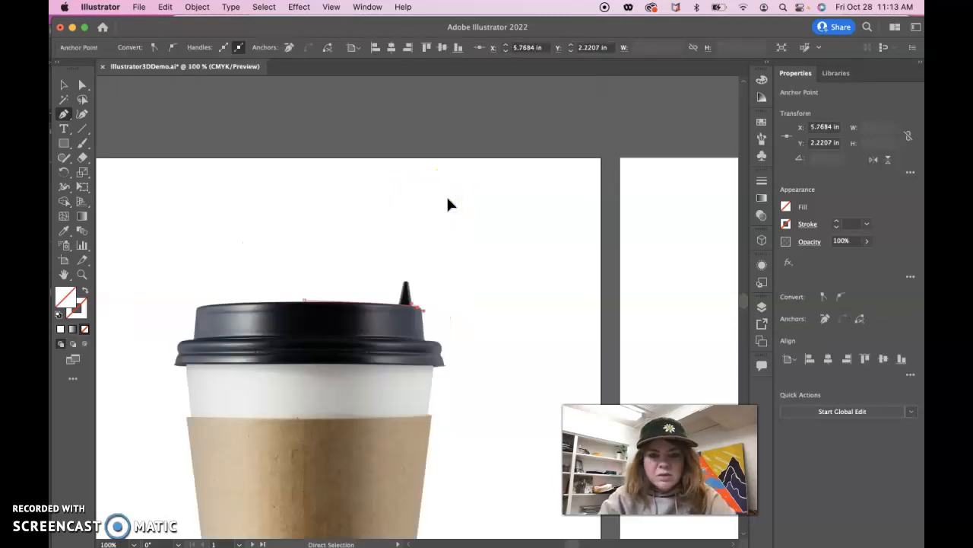
click(418, 309)
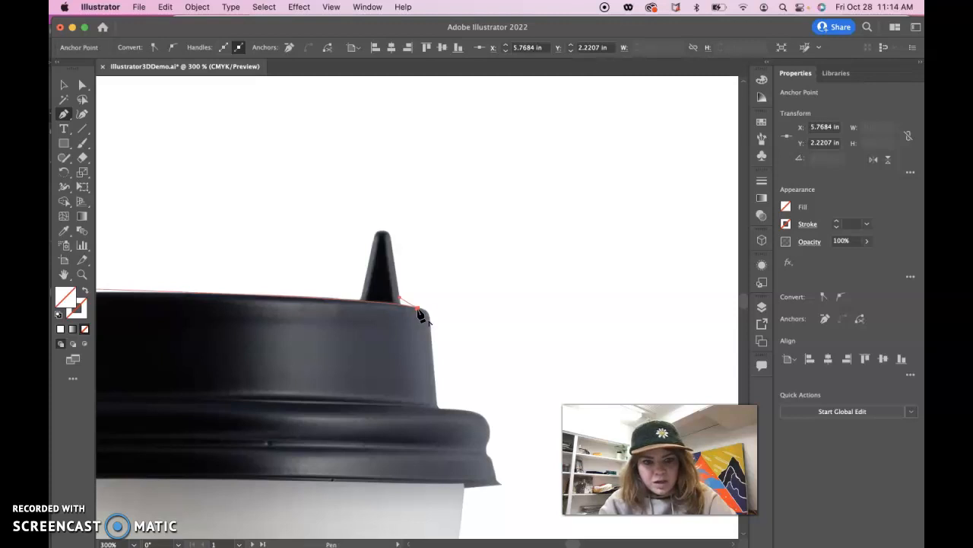
click(431, 336)
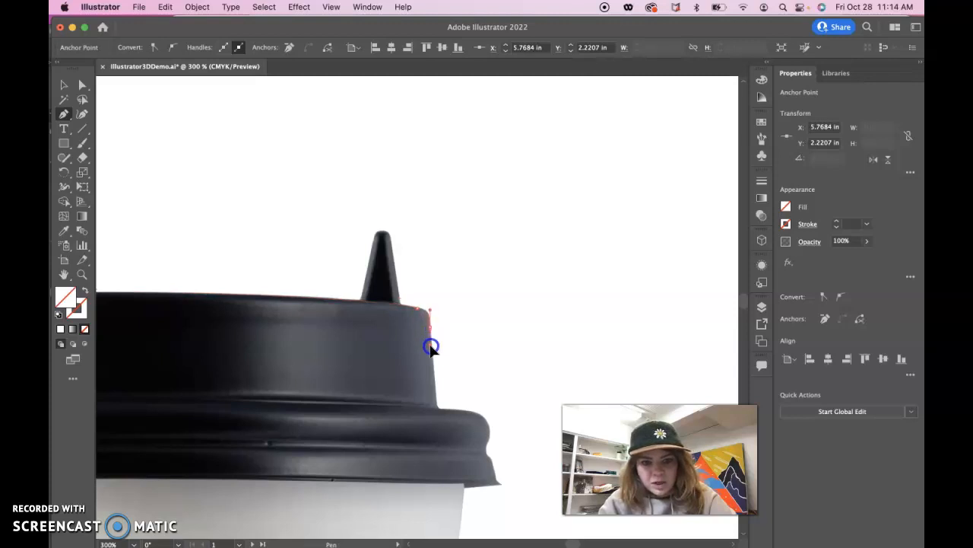
click(436, 405)
click(438, 408)
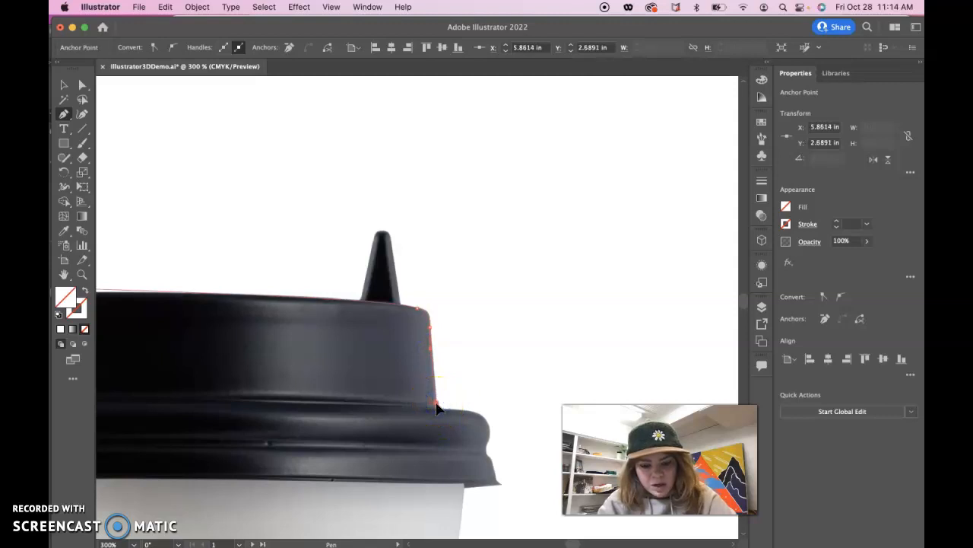
click(437, 406)
- Trace the lid rim's rounded bulge, the notch beneath it and the flared lower lip on the cup's right side
click(454, 409)
drag(445, 406, 486, 474)
click(486, 437)
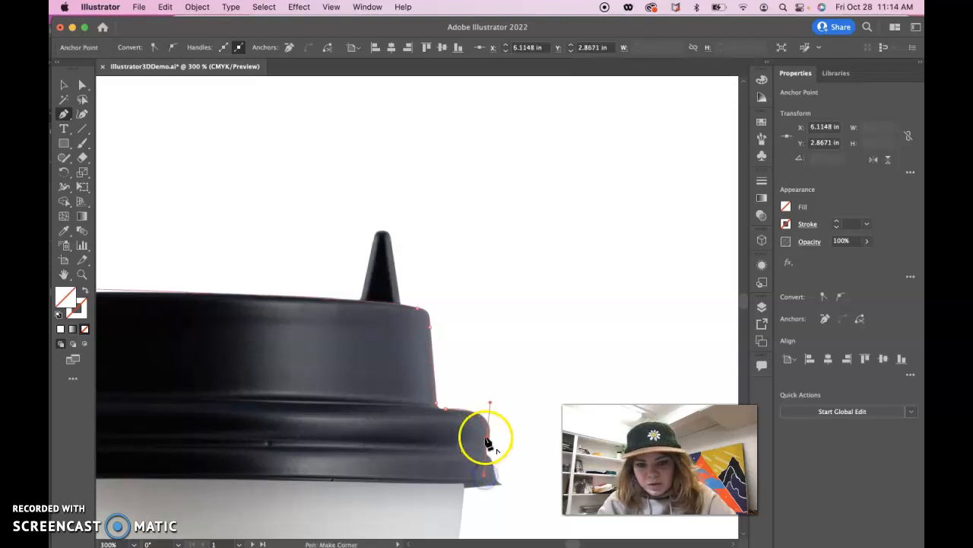
click(487, 456)
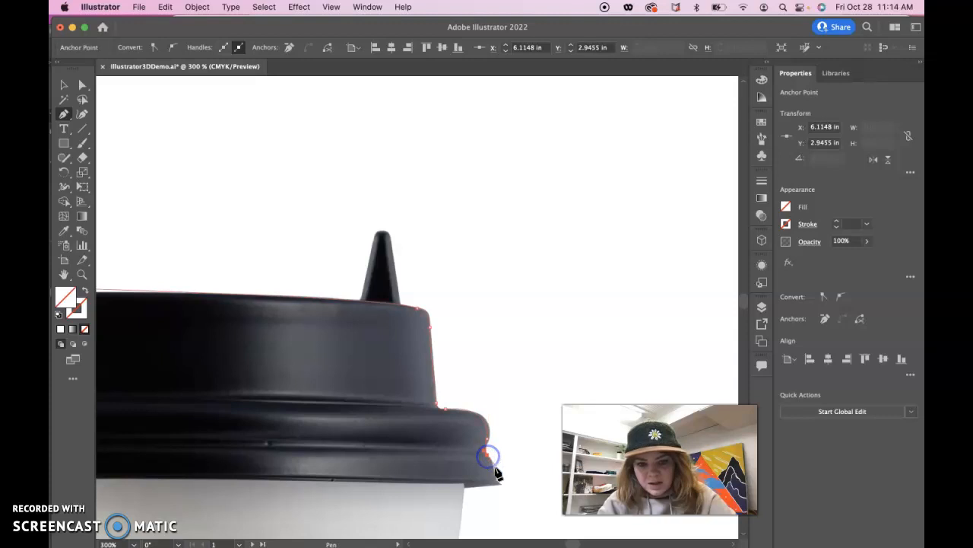
click(495, 483)
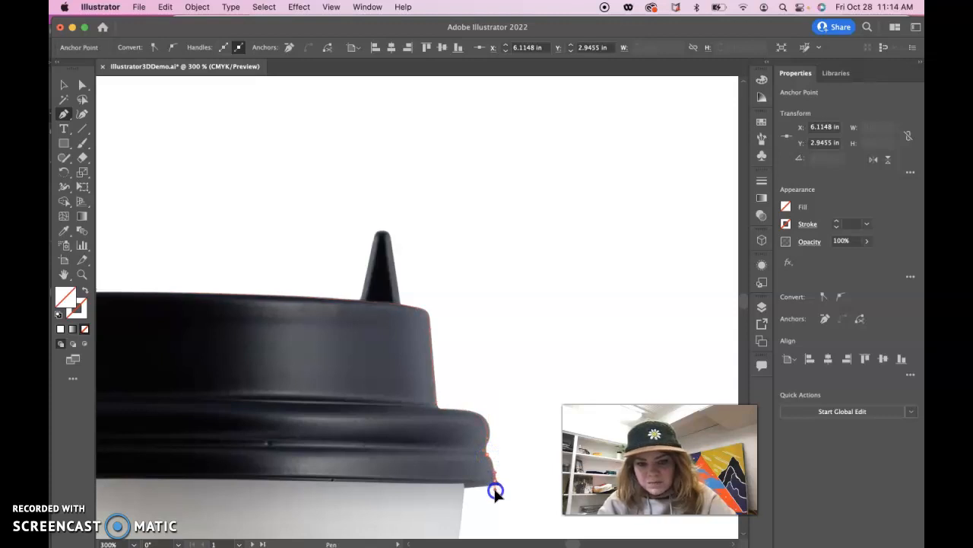
drag(494, 495, 494, 494)
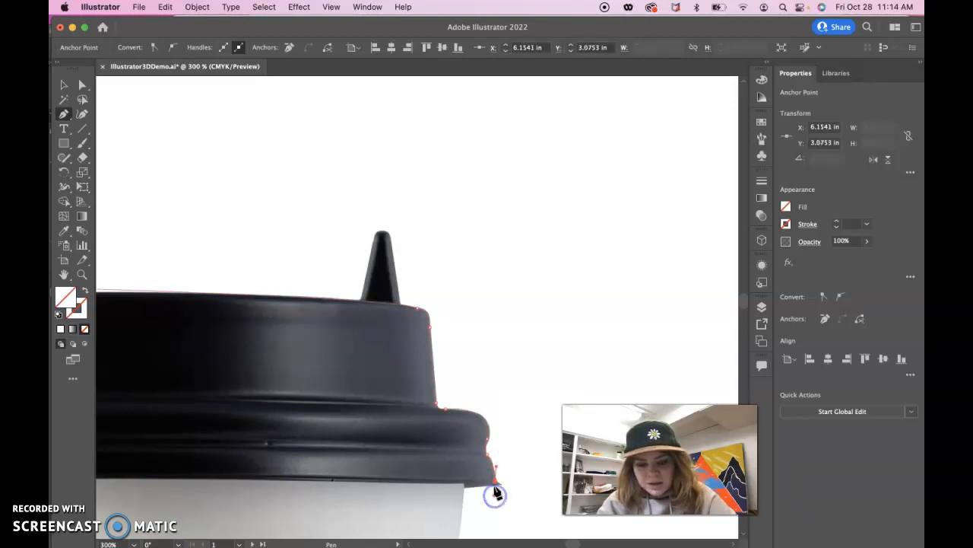
click(495, 482)
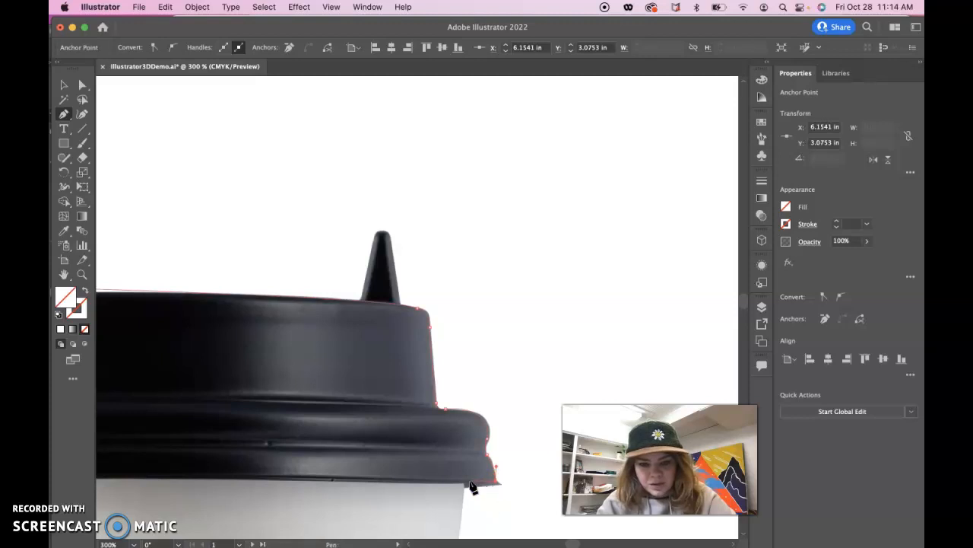
- Extend the path down the white cup wall below the lid and out to the sleeve's upper-right corner
key(super+minus)
key(super+minus)
key(super+minus)
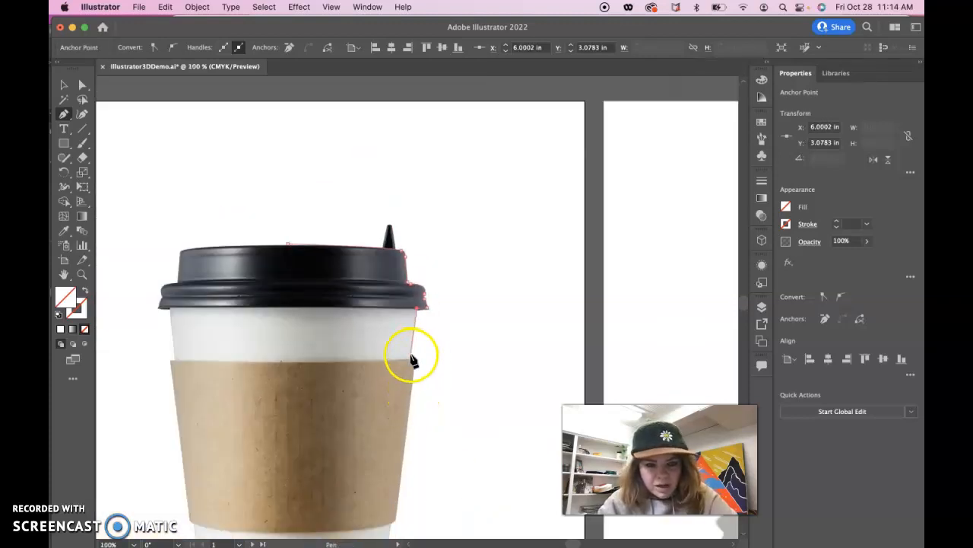
click(412, 357)
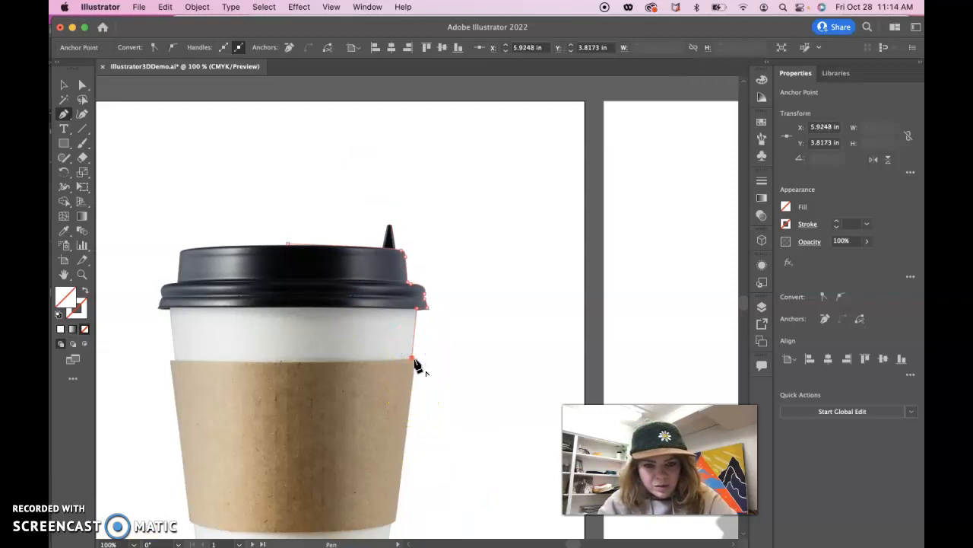
key(super+plus)
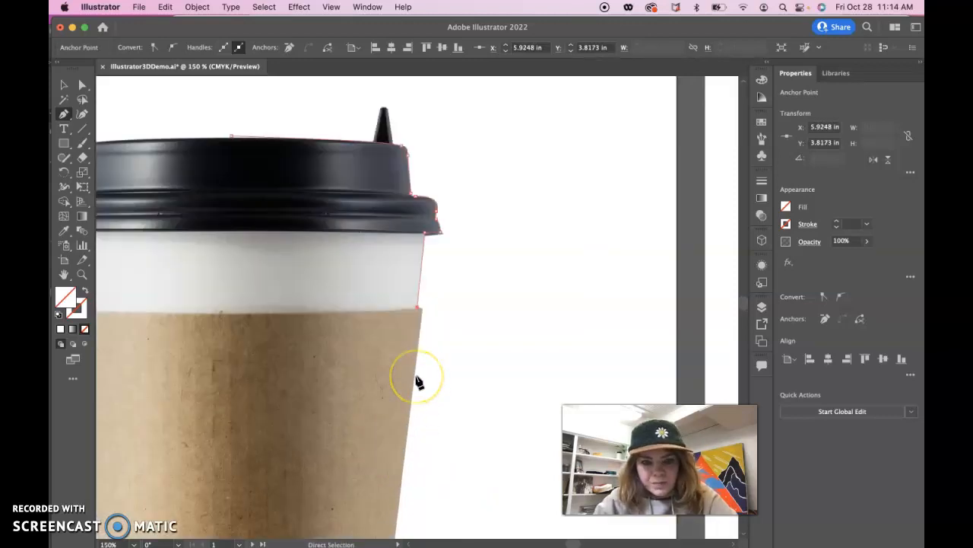
key(super+plus)
key(super+plus)
click(427, 313)
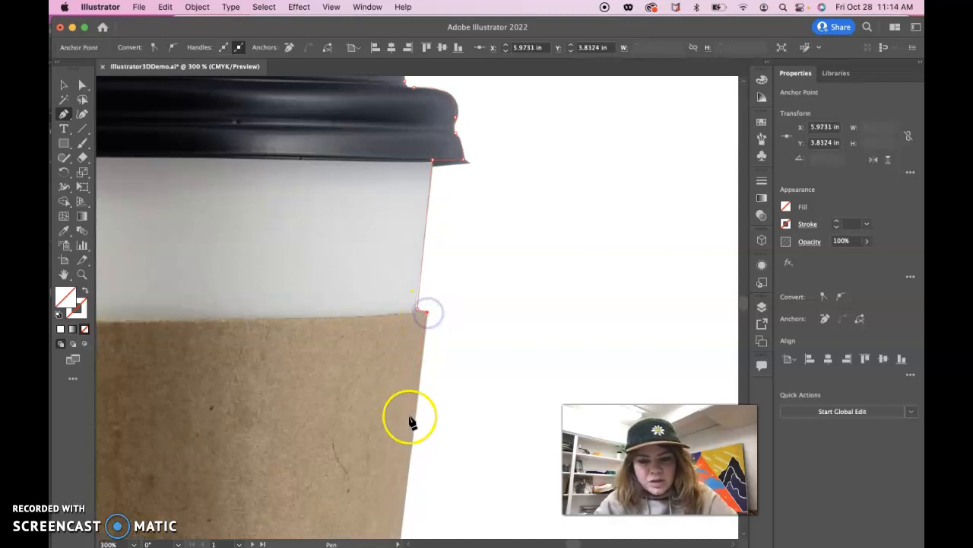
- Trace the sleeve's right edge to its lower corner, then the white cup wall down to where the base starts curving
scroll(413, 467, down, 5)
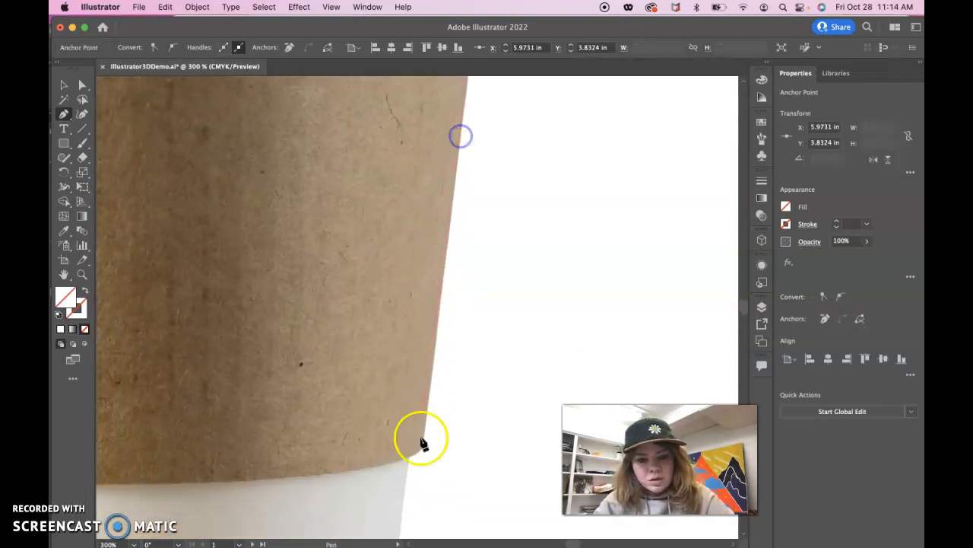
click(422, 448)
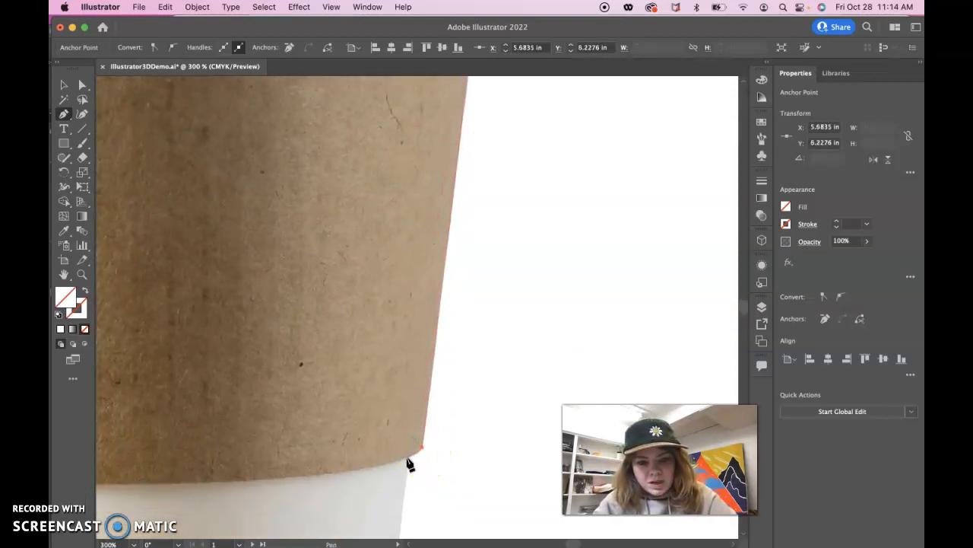
scroll(402, 495, down, 5)
click(428, 394)
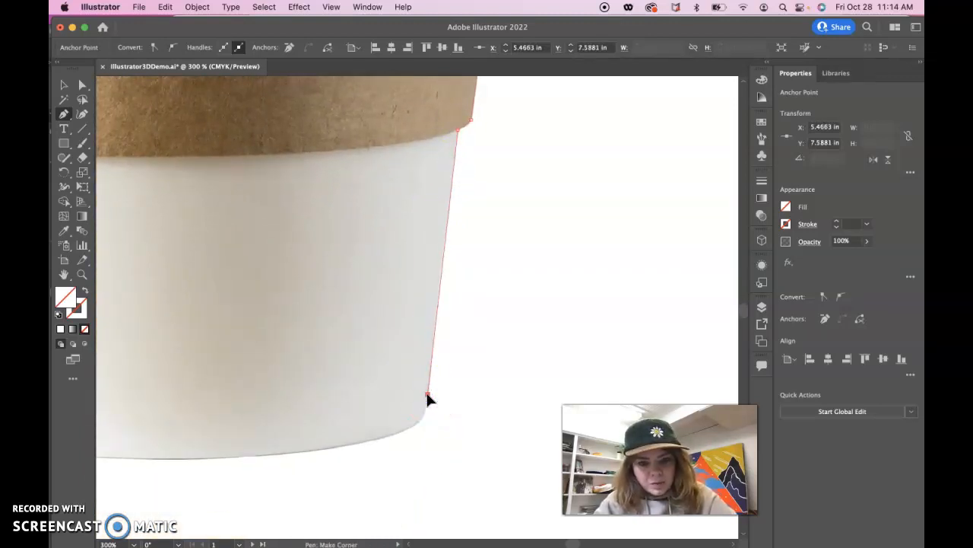
- Curve the path around the cup's lower-right corner, follow the base to its bottom centre, and end the open path there
drag(412, 427, 362, 447)
click(393, 435)
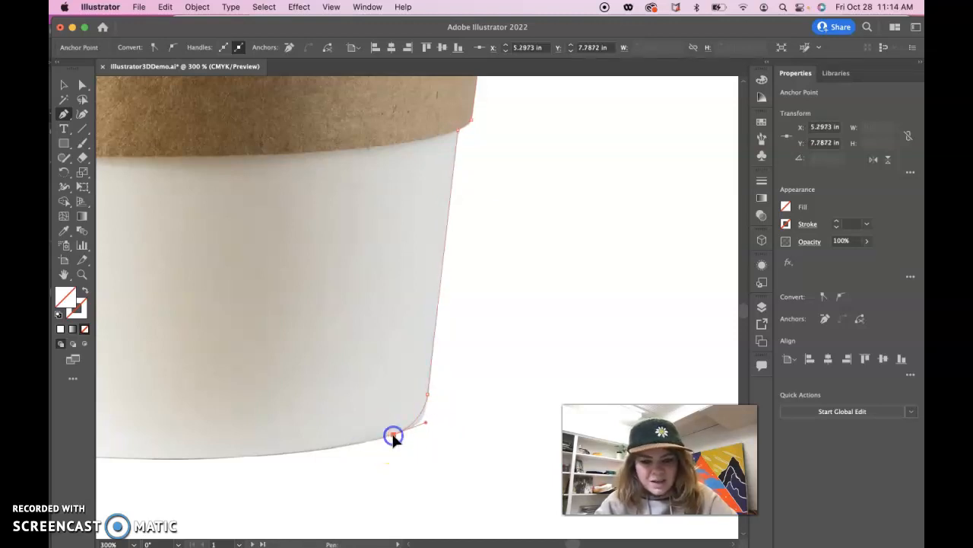
key(super+minus)
key(super+minus)
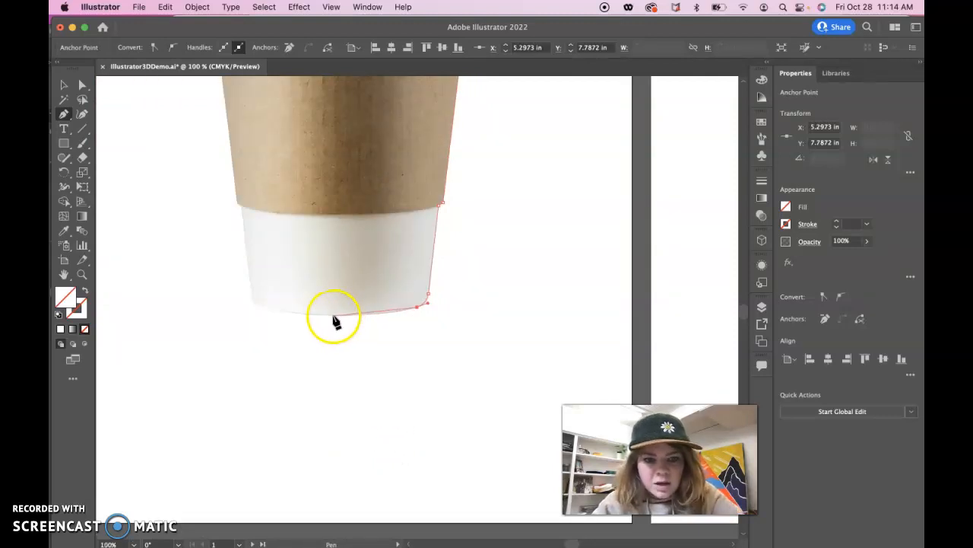
click(332, 315)
drag(294, 314, 292, 315)
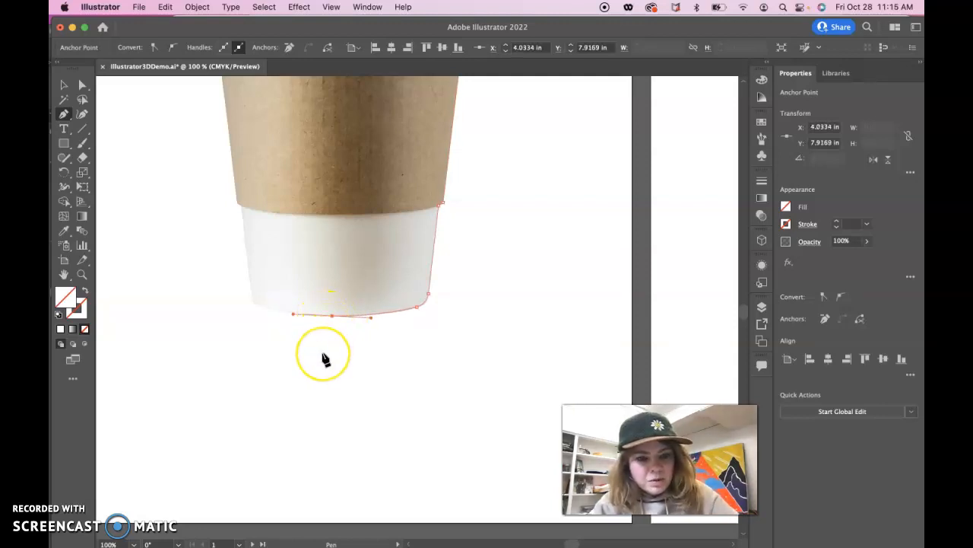
key(Escape)
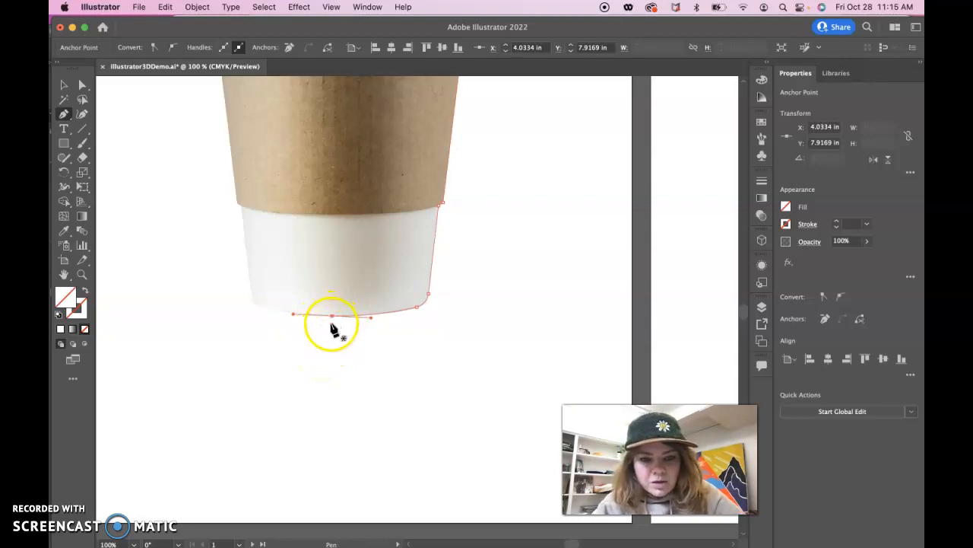
- Give the traced cup profile path a black stroke
click(83, 318)
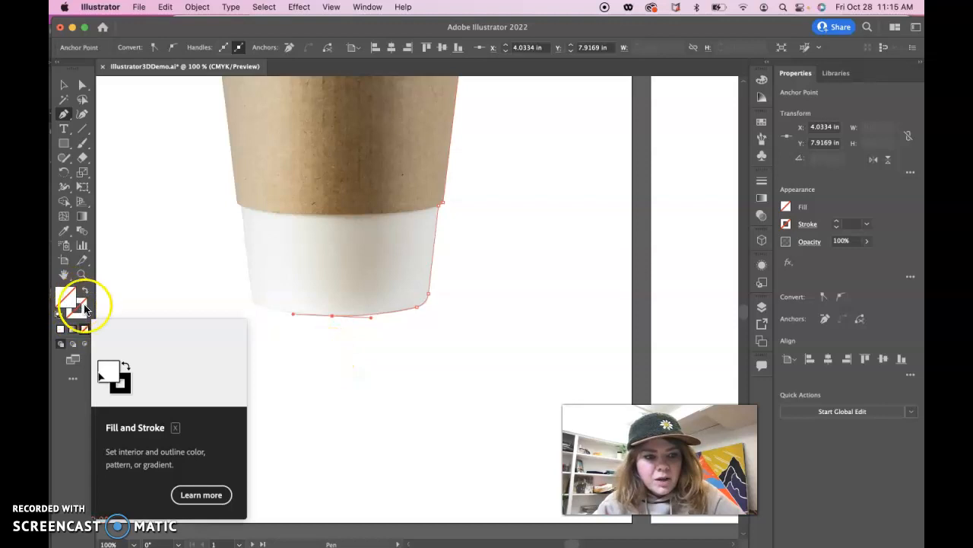
click(84, 305)
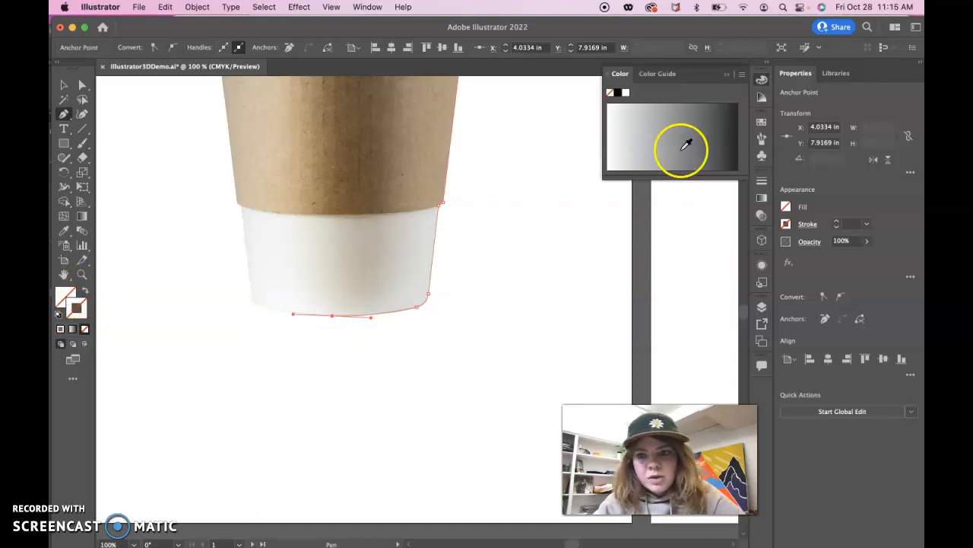
click(786, 224)
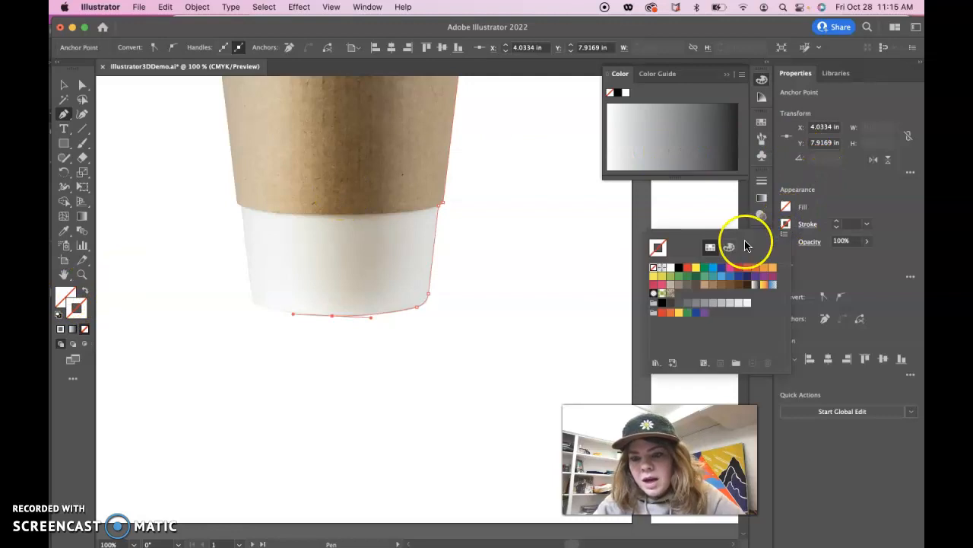
click(679, 268)
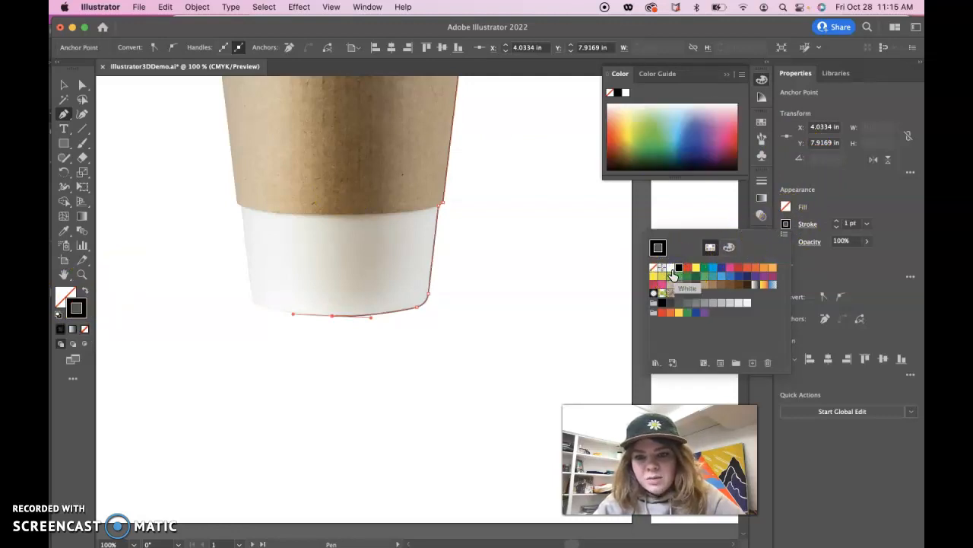
- Try a white fill on the profile path, then set the fill back to none and reapply the black stroke
click(787, 207)
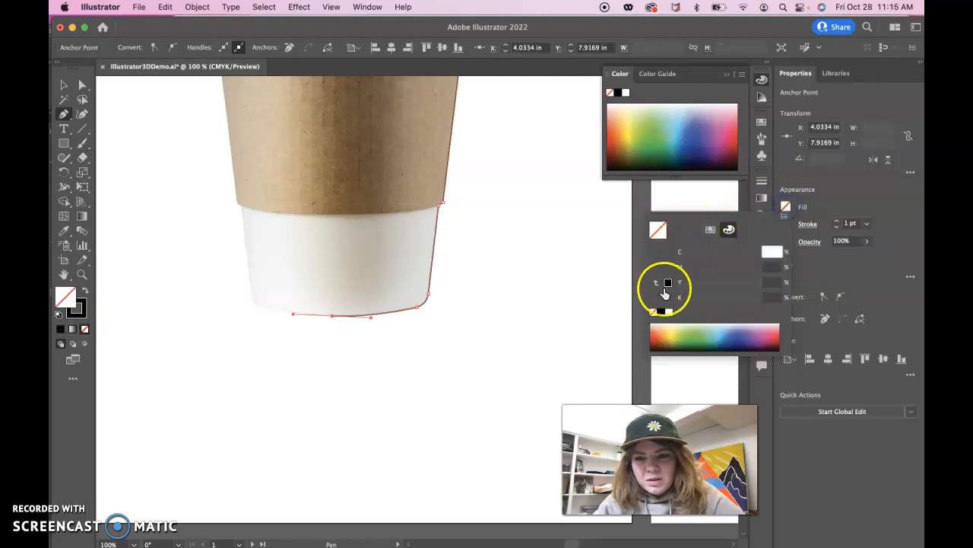
click(668, 313)
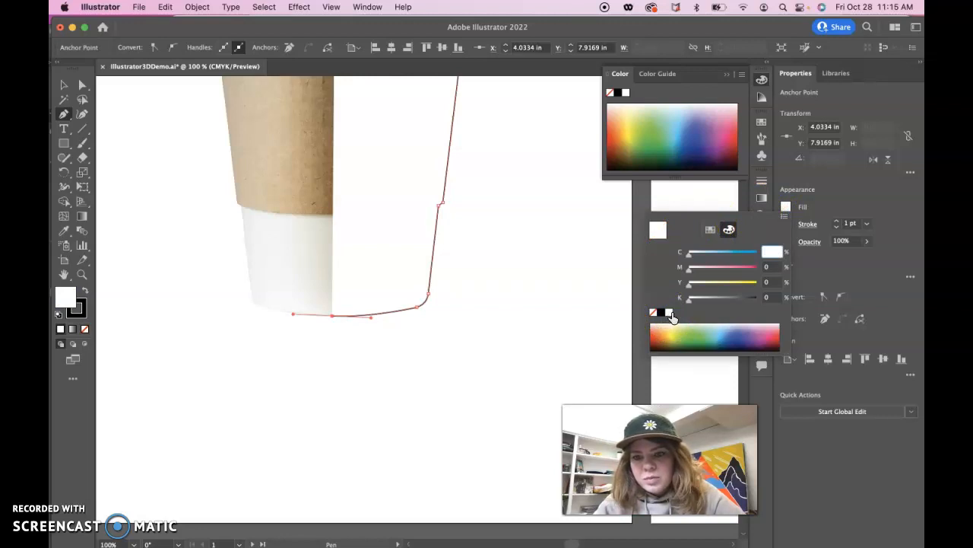
click(787, 207)
click(786, 207)
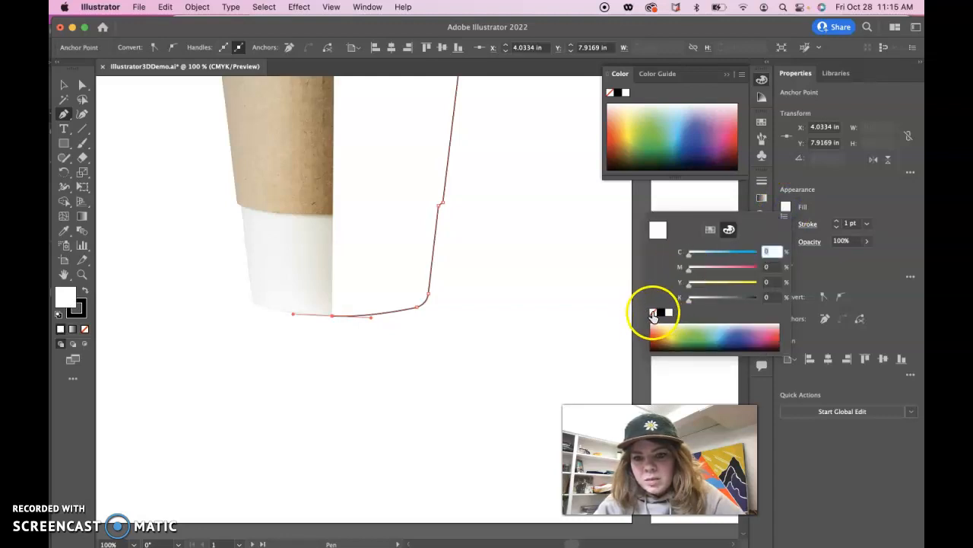
click(653, 314)
click(785, 221)
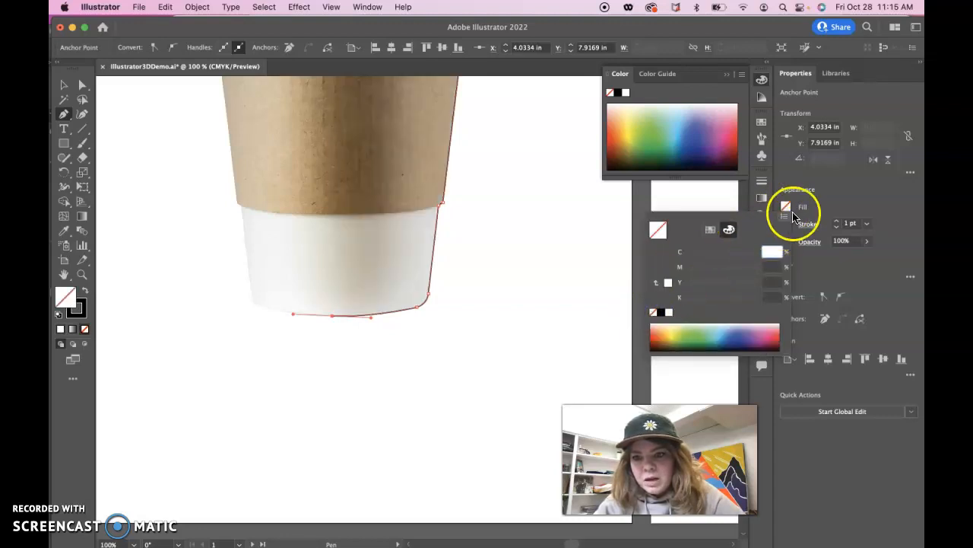
click(787, 222)
click(679, 269)
click(808, 206)
- Nudge the profile path slightly by its top endpoint to line it up with the centre of the lid's top edge
scroll(500, 282, up, 5)
scroll(500, 283, up, 3)
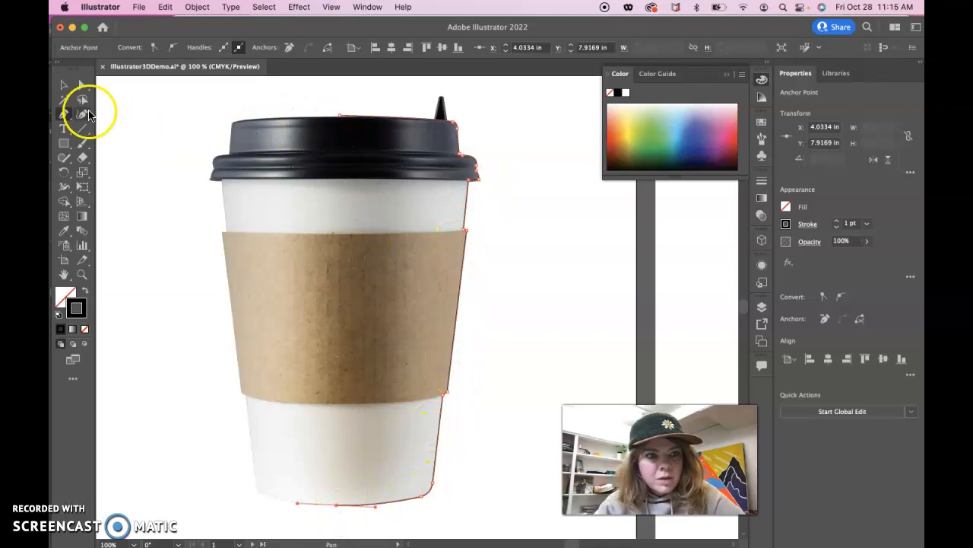
click(82, 85)
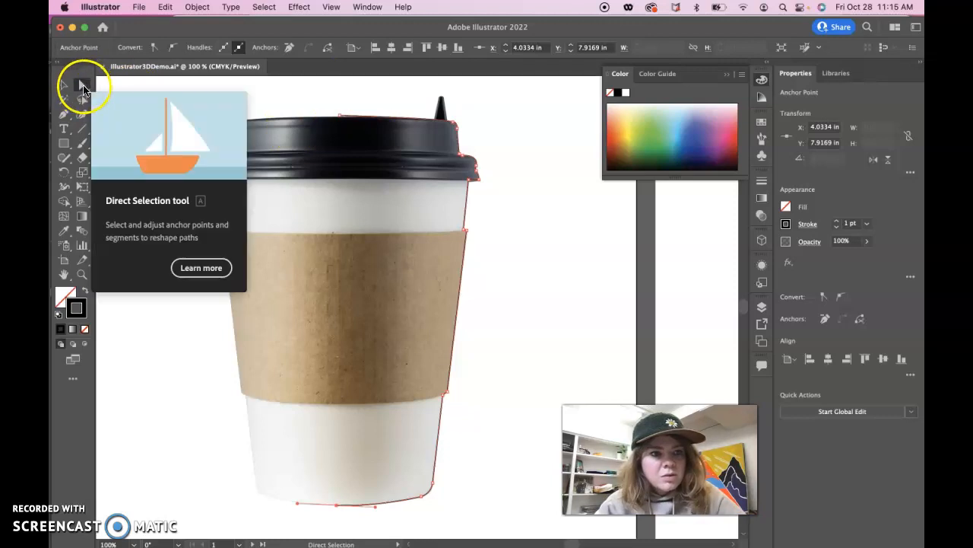
click(339, 116)
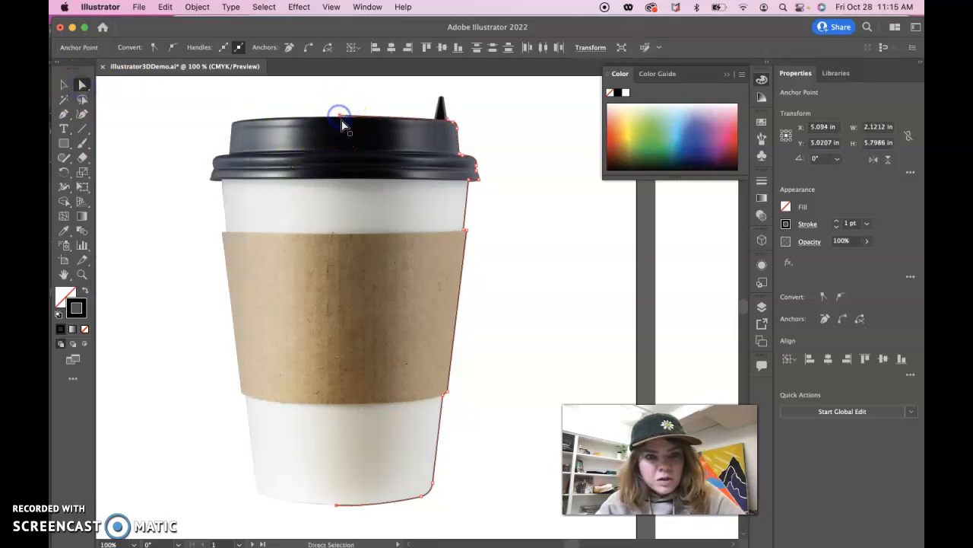
drag(340, 120, 338, 120)
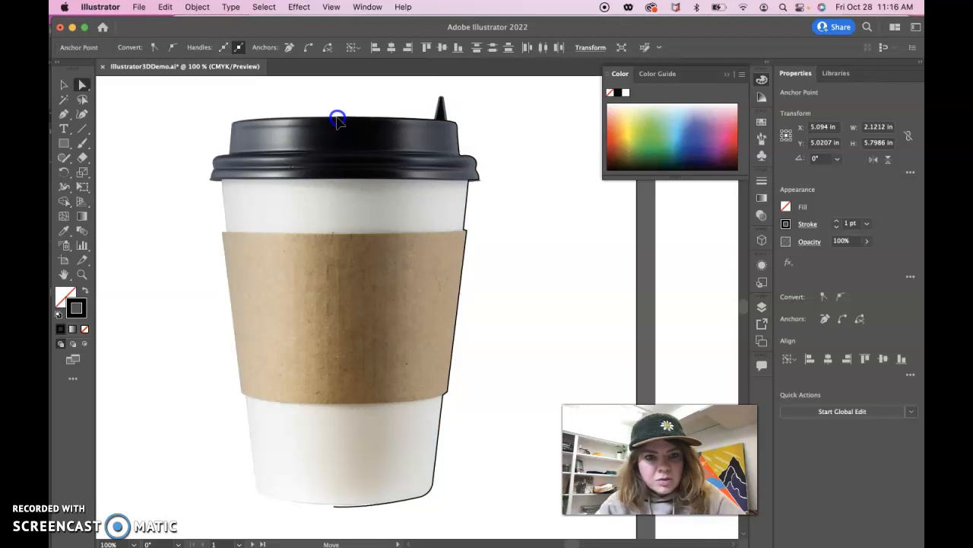
- Adjust the path's bottom endpoint along the cup's base near its bottom centre, to about X 4.11 in, Y 7.90 in
drag(391, 408, 372, 276)
click(346, 347)
drag(346, 347, 344, 343)
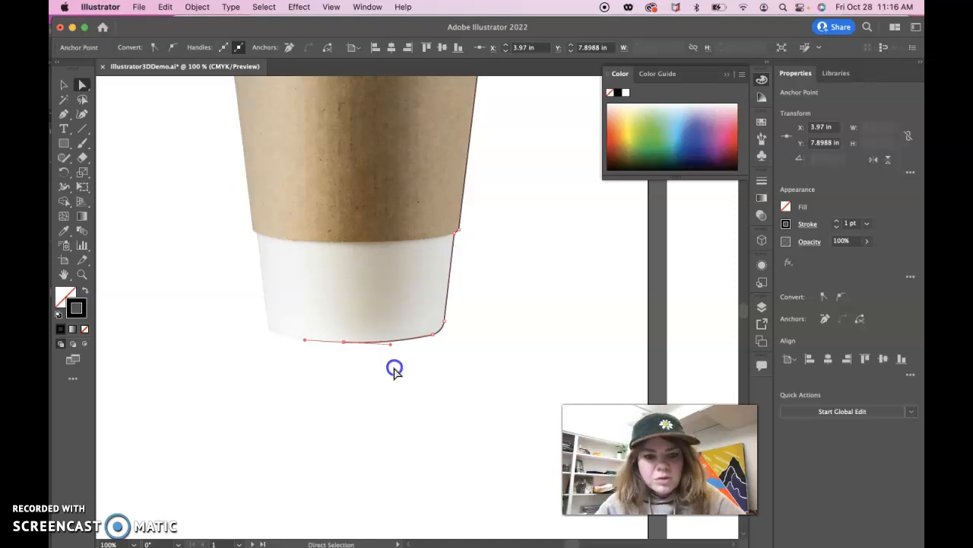
click(394, 369)
click(351, 345)
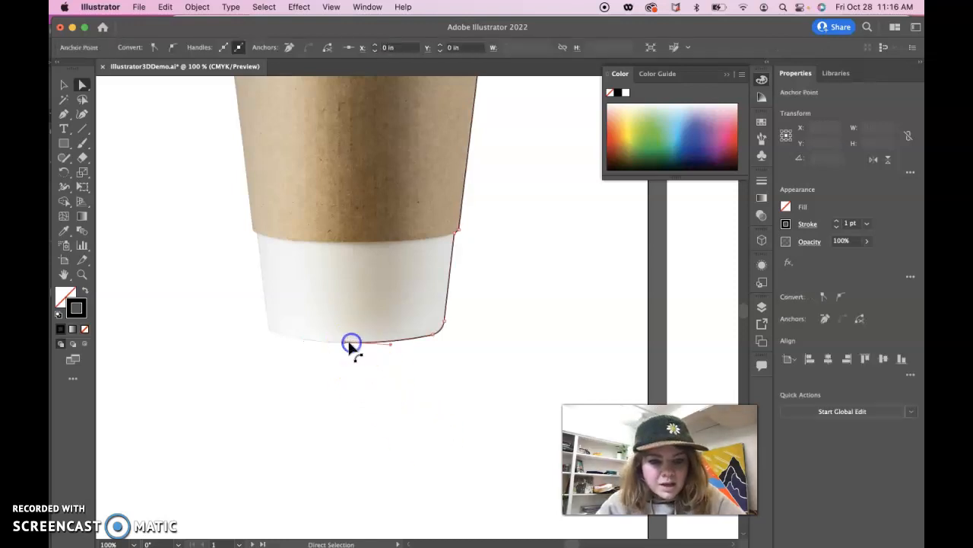
drag(345, 343, 347, 343)
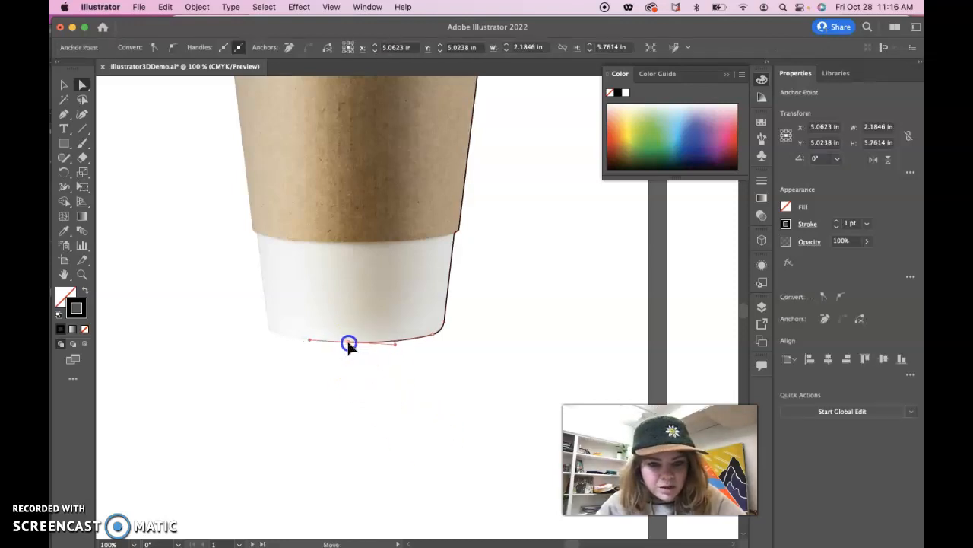
click(356, 394)
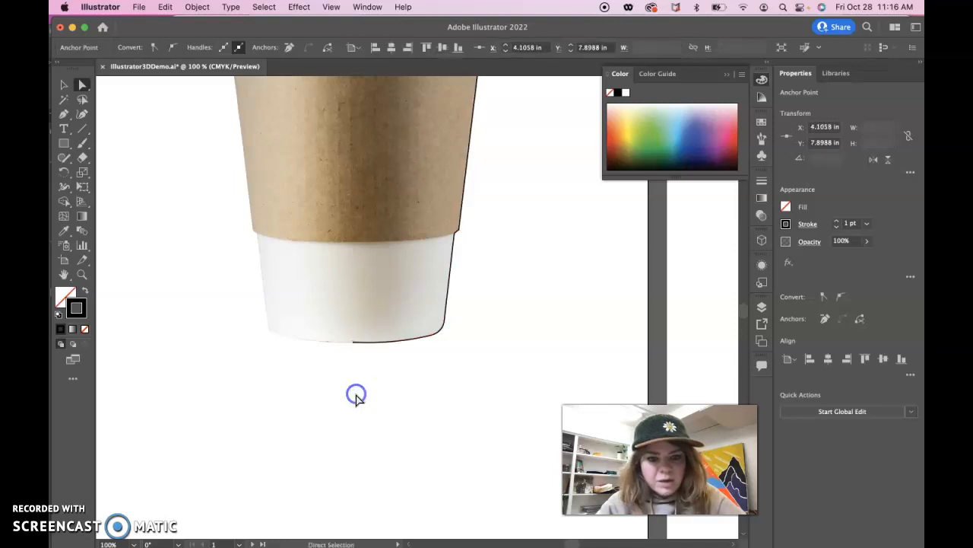
- Select the entire cup profile path as one object and put the colour controls away
key(super+minus)
key(super+minus)
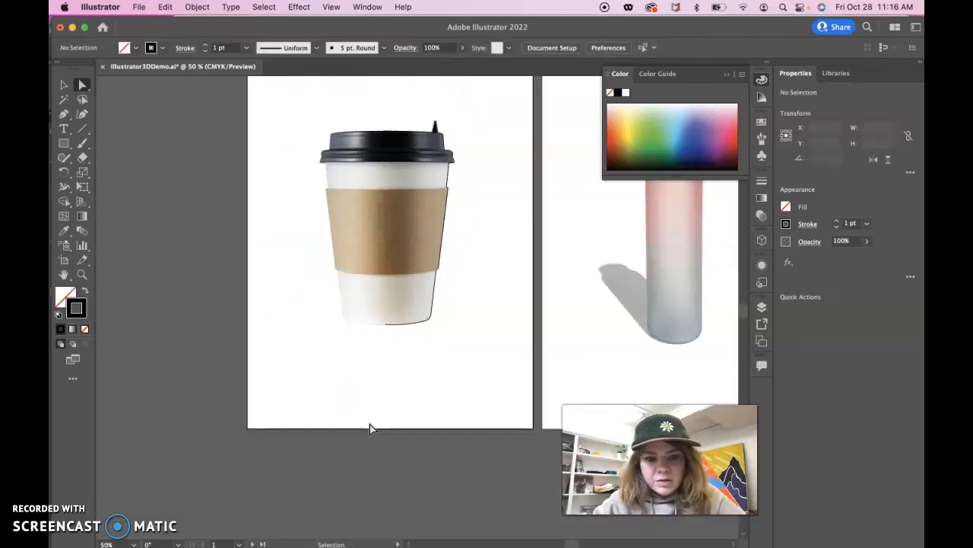
click(410, 325)
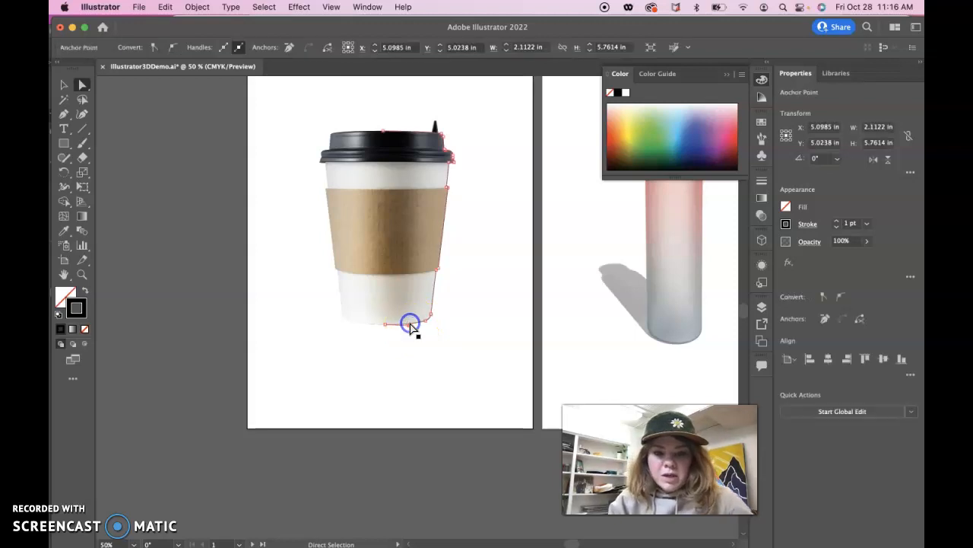
click(63, 82)
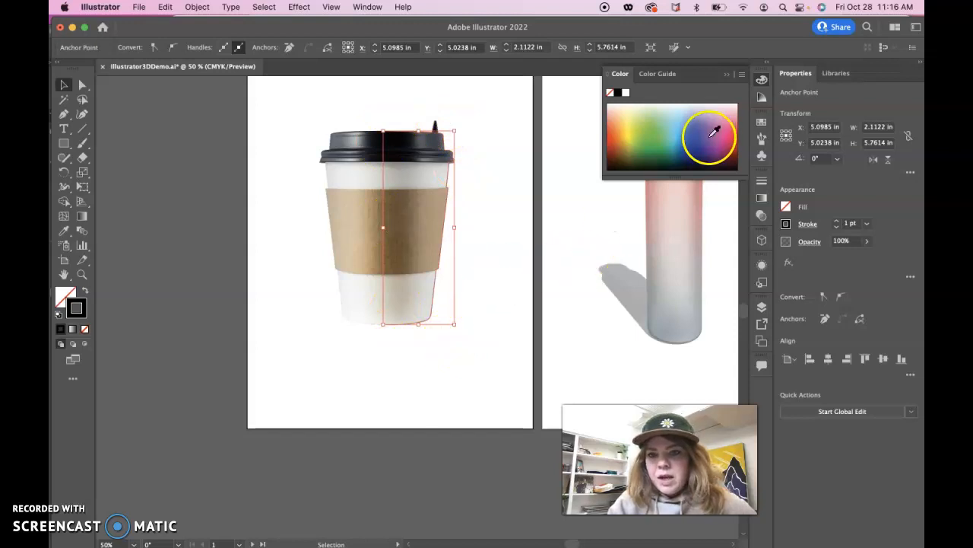
click(726, 73)
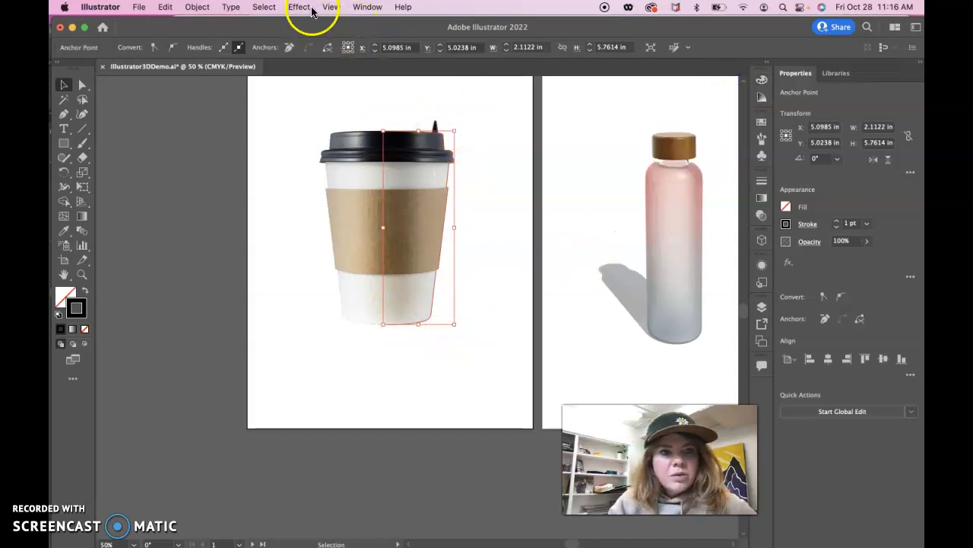
- Turn the selected profile path into a 3D cup with the Revolve type from 3D and Materials
click(364, 7)
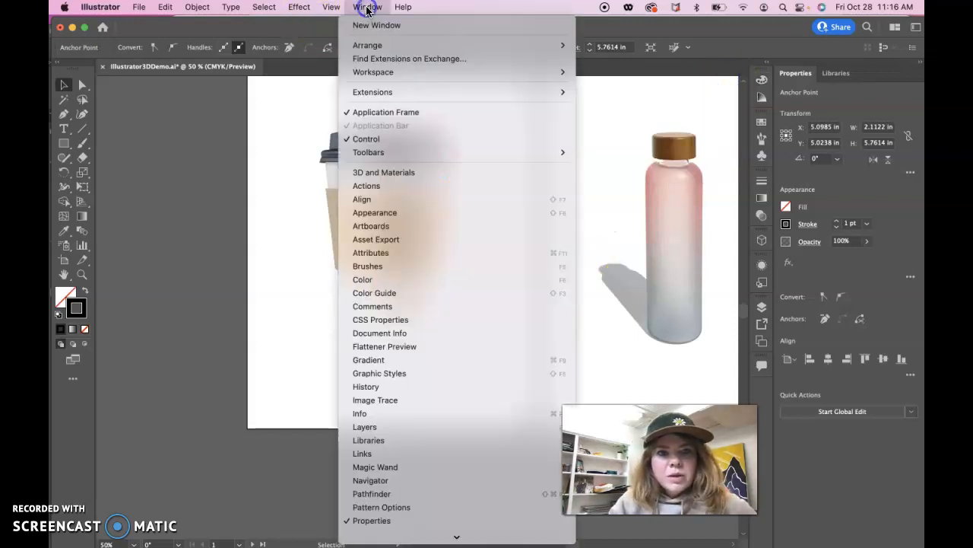
click(374, 175)
drag(641, 241, 559, 75)
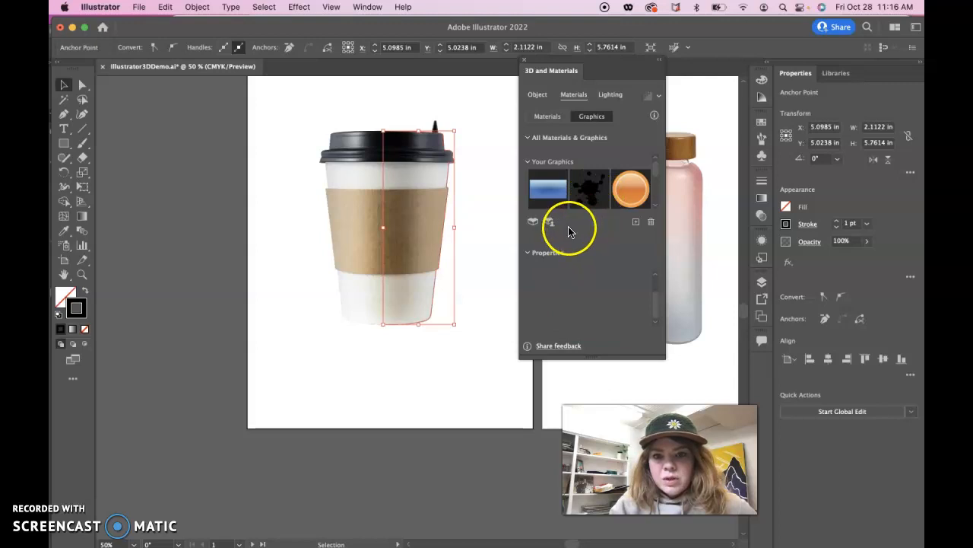
click(537, 94)
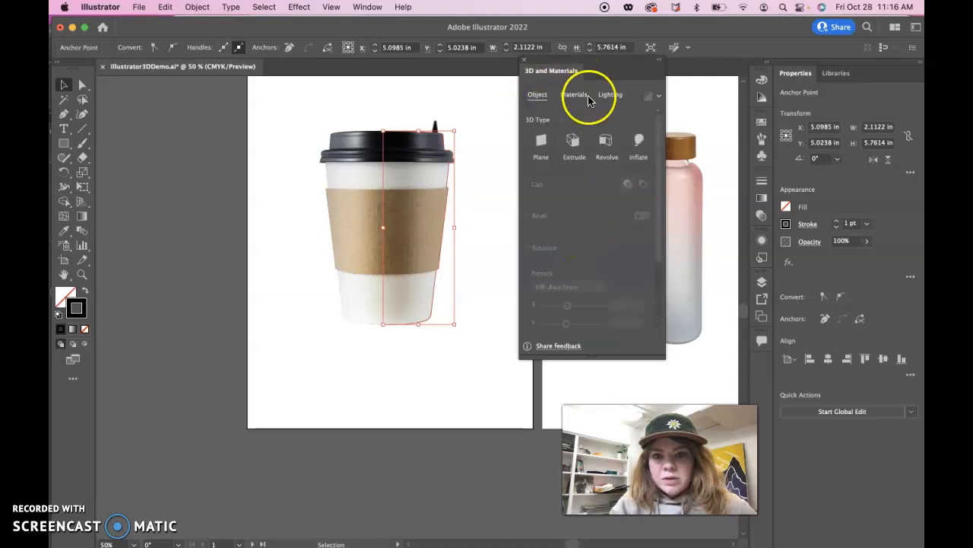
click(607, 144)
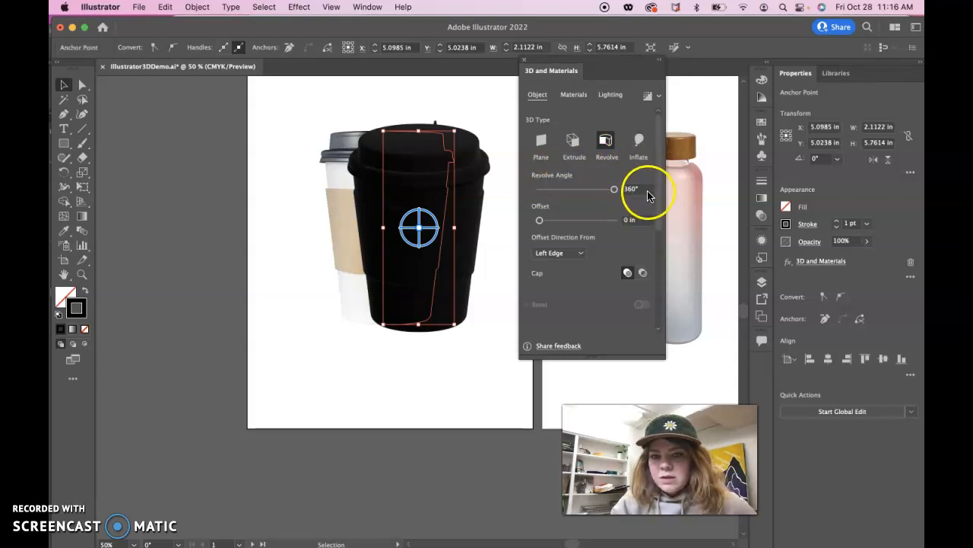
- Recolour the revolved cup by changing the path's stroke to white
scroll(609, 255, down, 2)
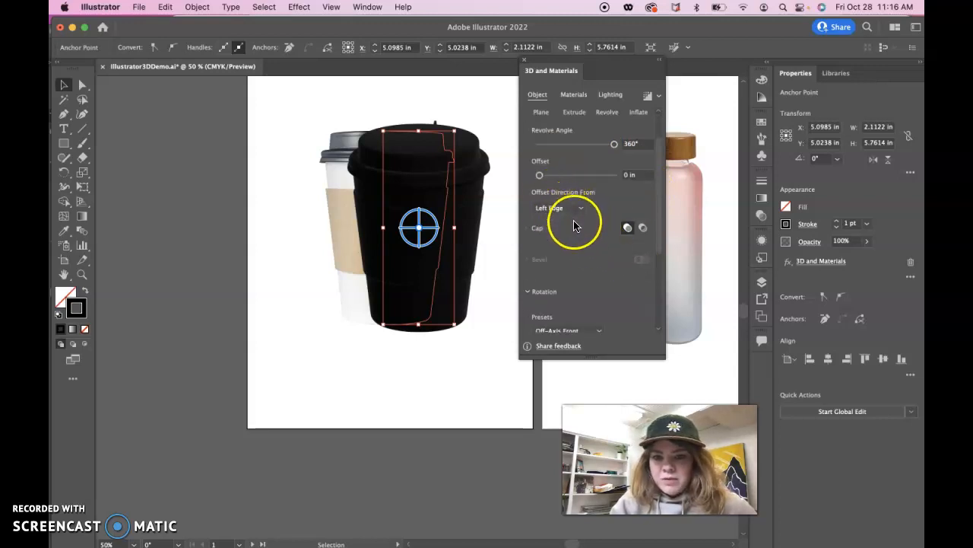
scroll(574, 239, down, 4)
scroll(574, 239, down, 2)
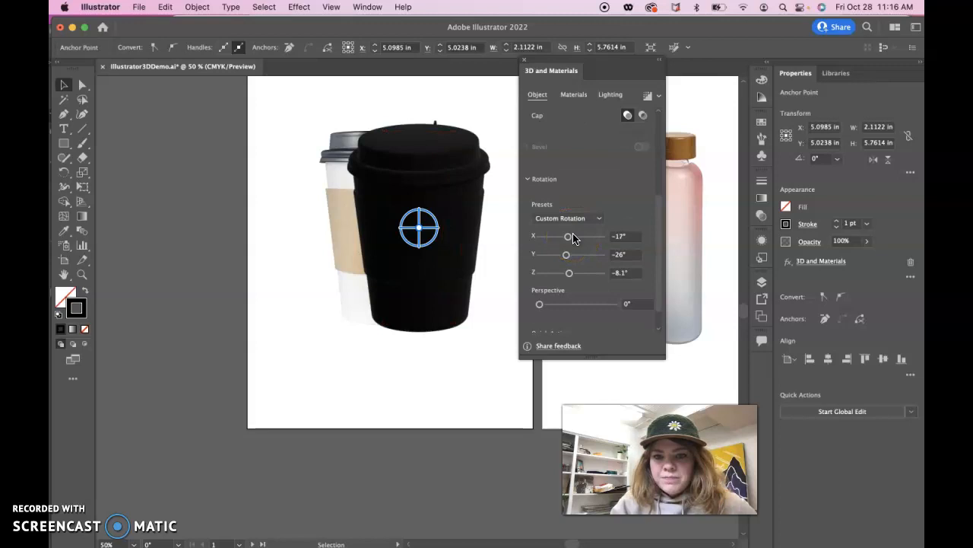
click(787, 224)
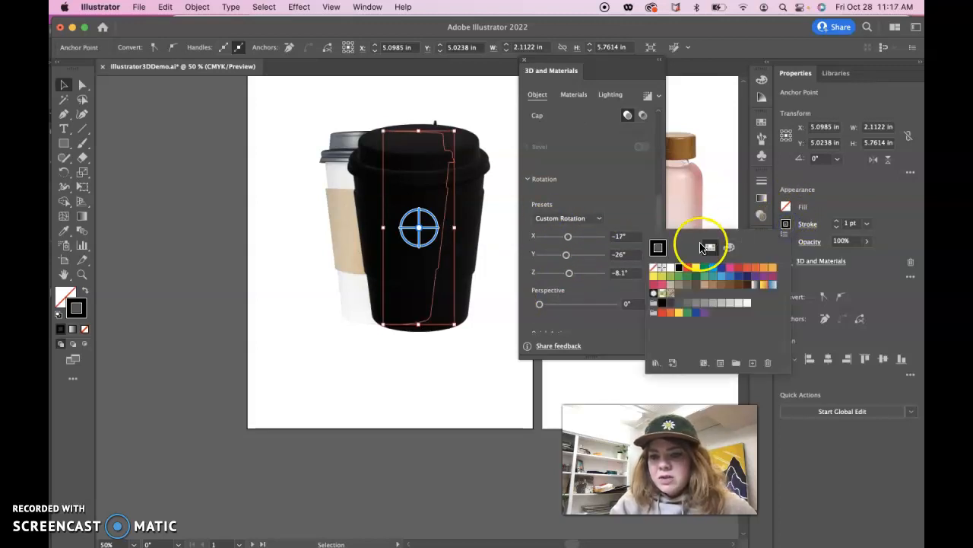
click(670, 270)
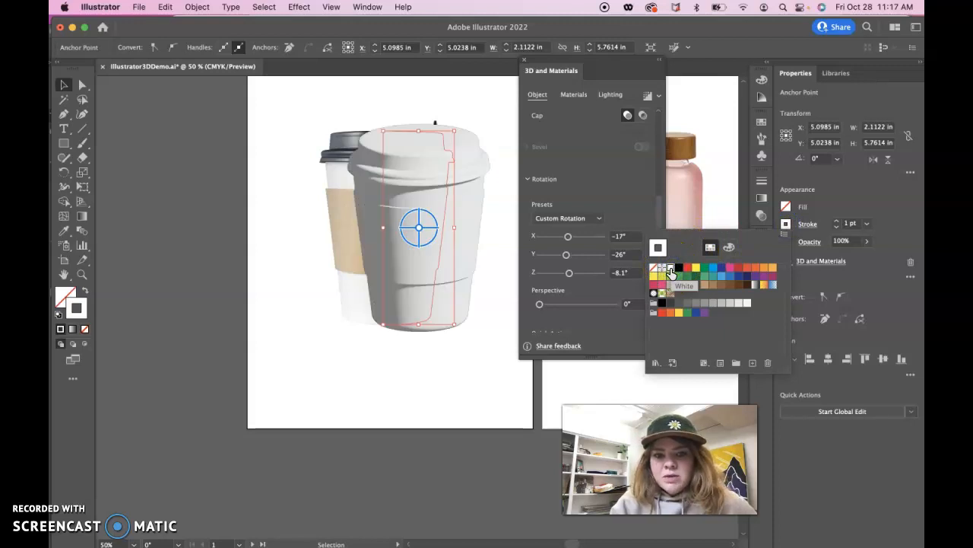
- Move the 3D cup down in front of the photographed cup and hide Layer 1 with the reference photos
click(65, 86)
drag(468, 212, 433, 248)
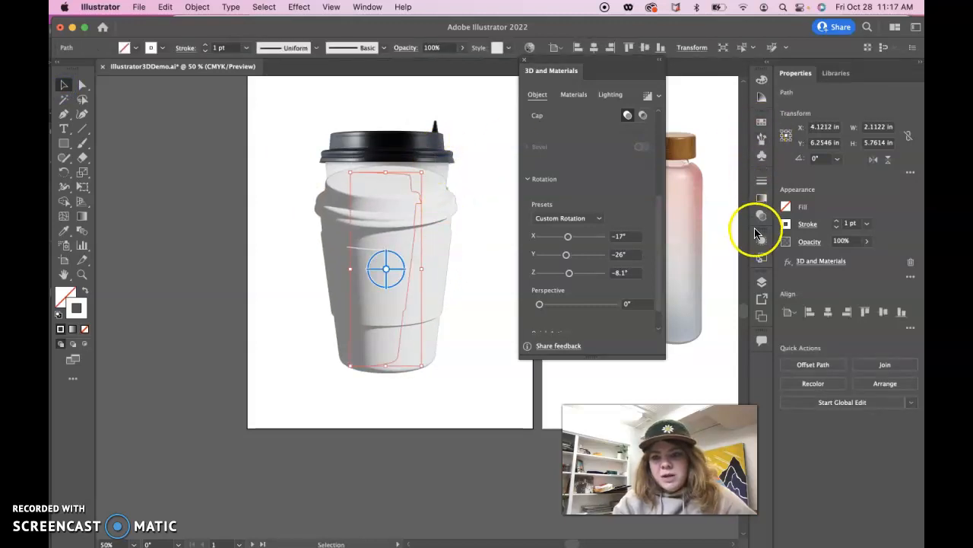
click(762, 282)
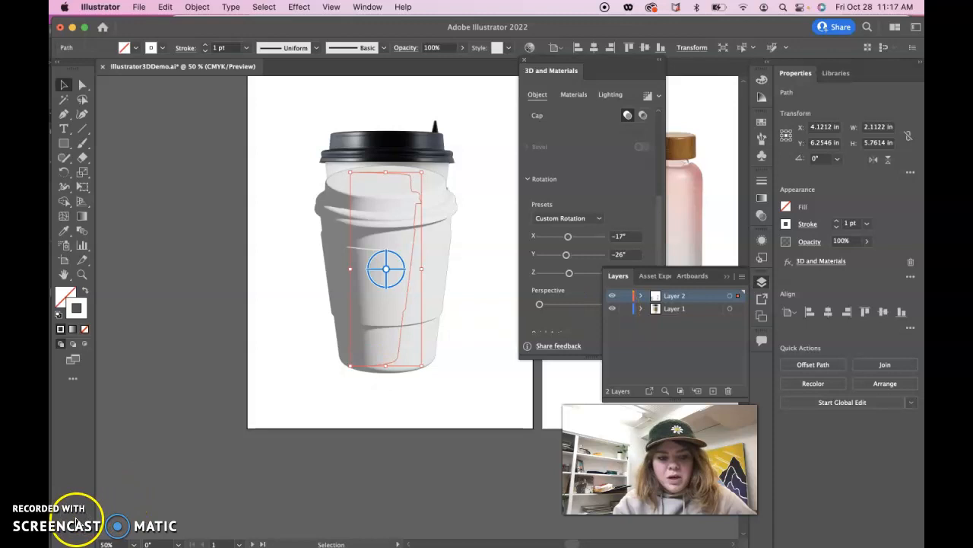
click(628, 306)
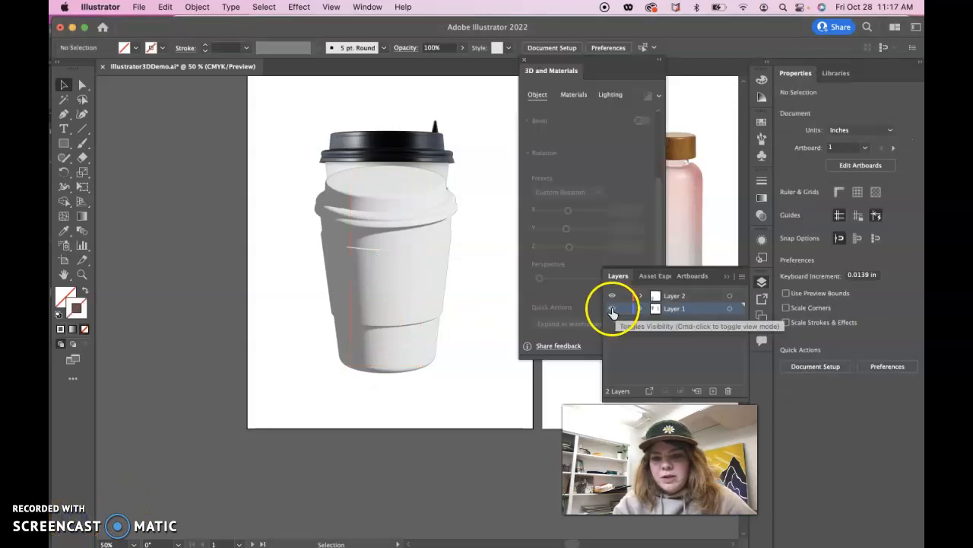
click(613, 309)
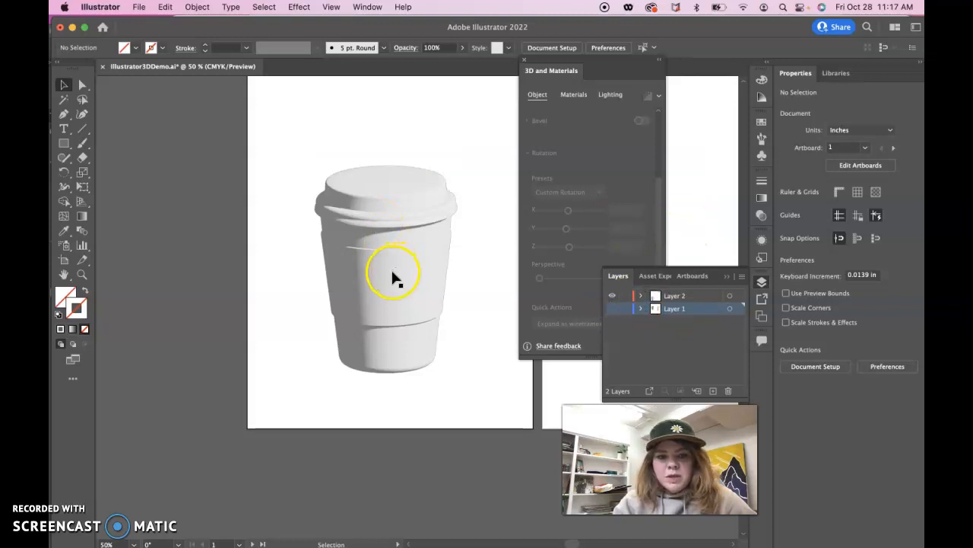
- Move the 3D cup up to about X 4.14 in, Y 5.46 in, put the layer list away and deselect the cup
click(393, 242)
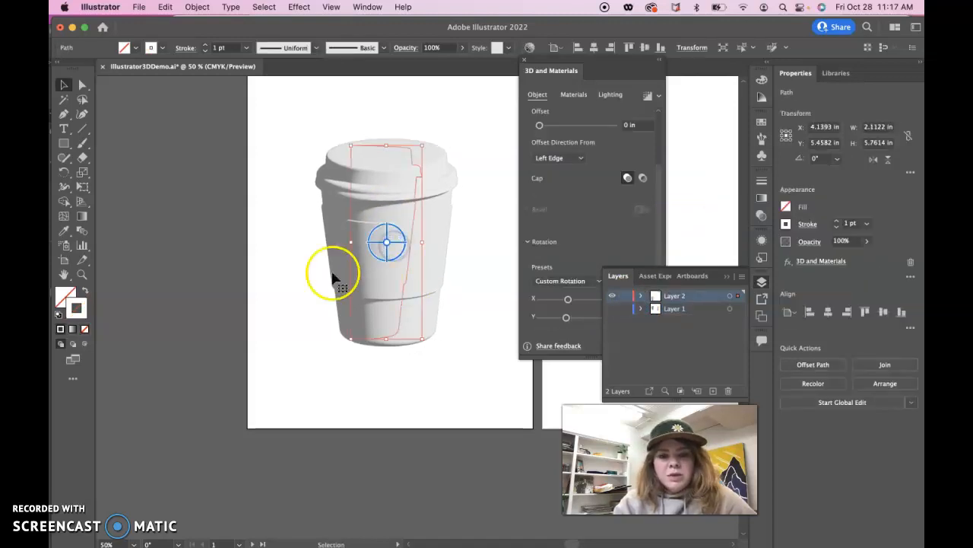
click(728, 280)
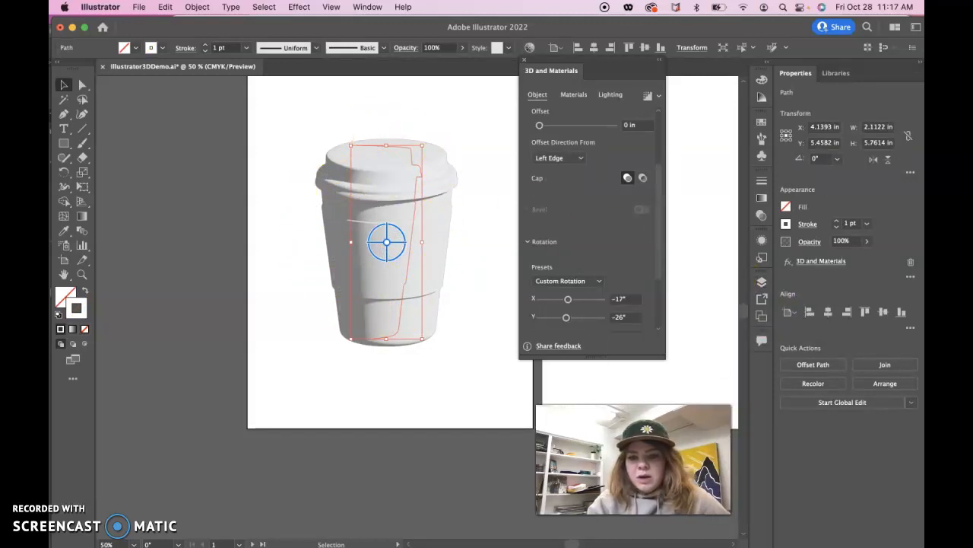
click(487, 406)
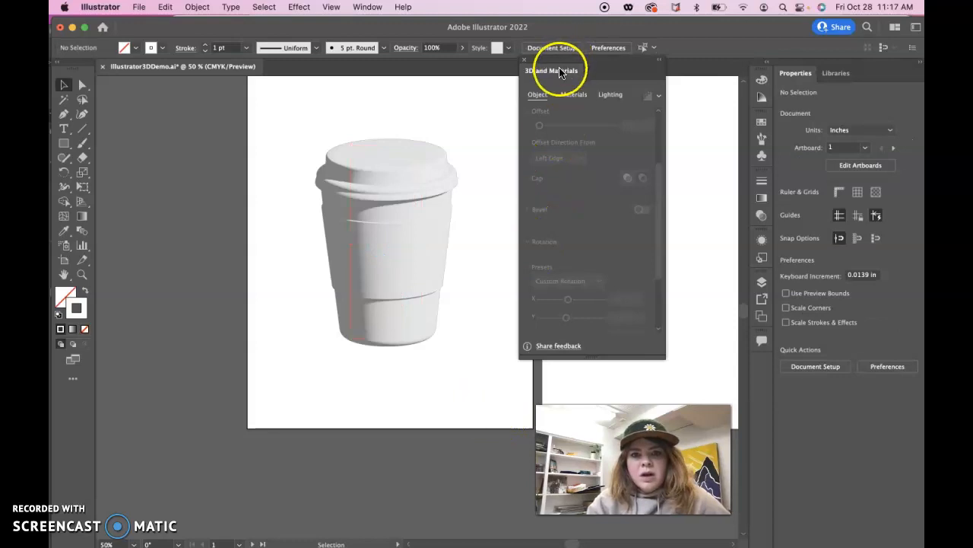
- Move the coffee heartbeat logo image above the cup's artboard, to about X 4.24 in, Y -1.86 in
drag(558, 71, 596, 75)
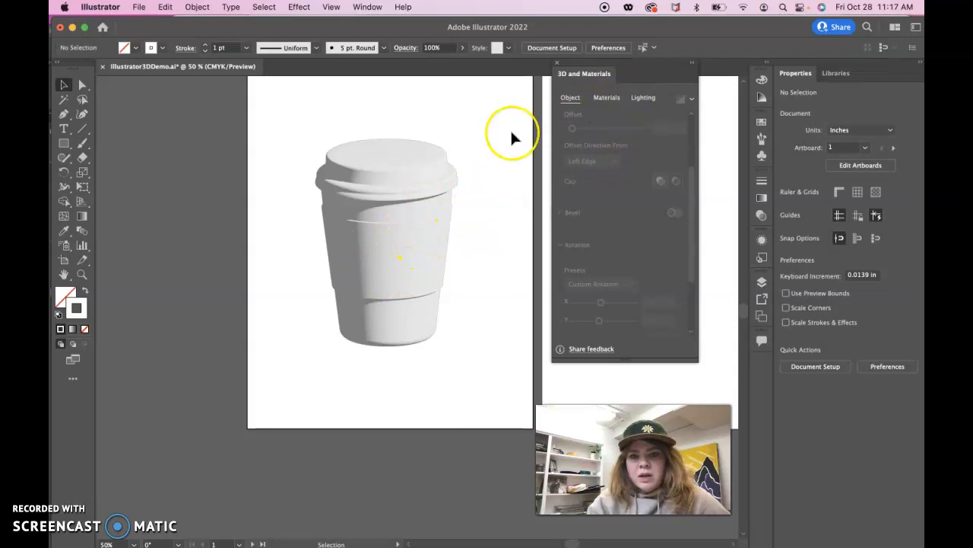
scroll(511, 128, up, 10)
scroll(511, 128, right, 6)
scroll(511, 128, down, 2)
scroll(510, 128, right, 3)
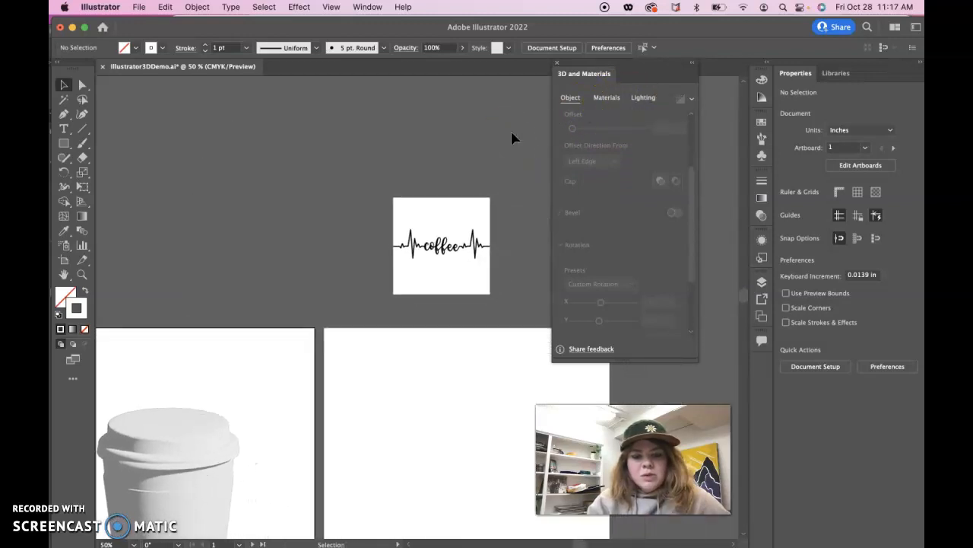
click(384, 197)
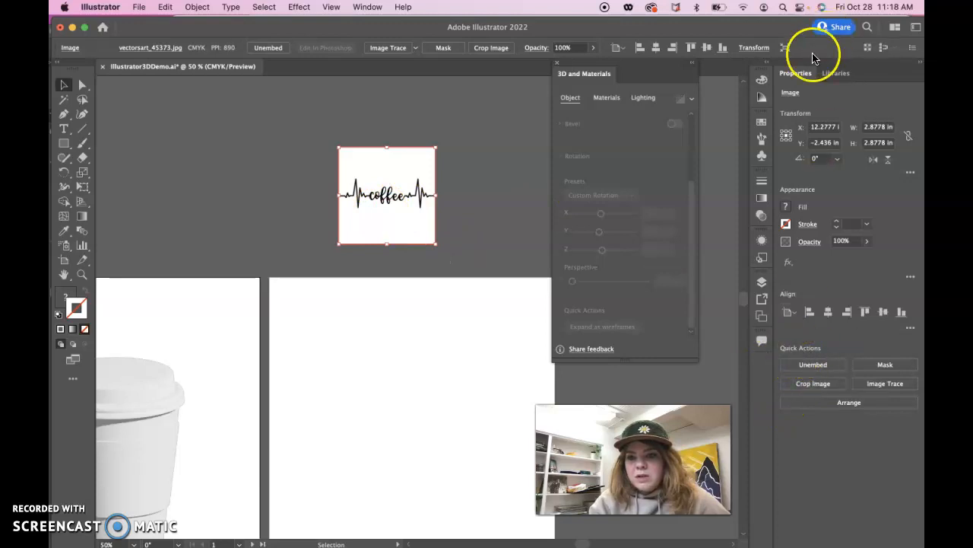
click(265, 203)
click(384, 199)
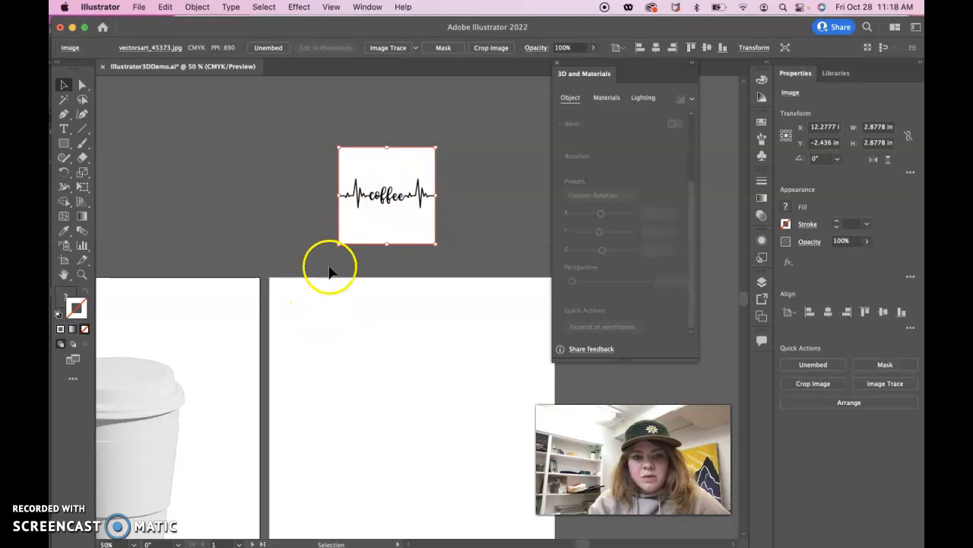
drag(397, 210, 150, 213)
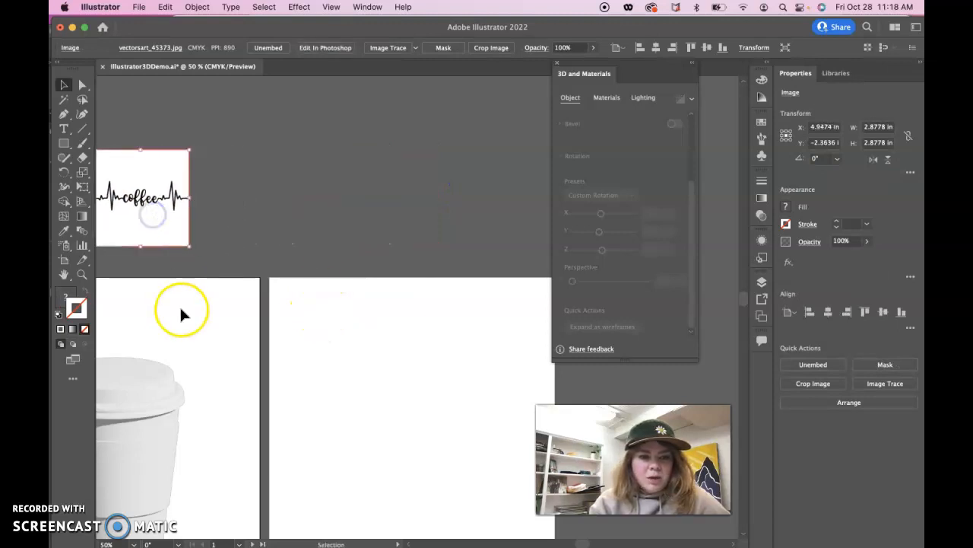
scroll(181, 309, left, 7)
drag(387, 191, 395, 219)
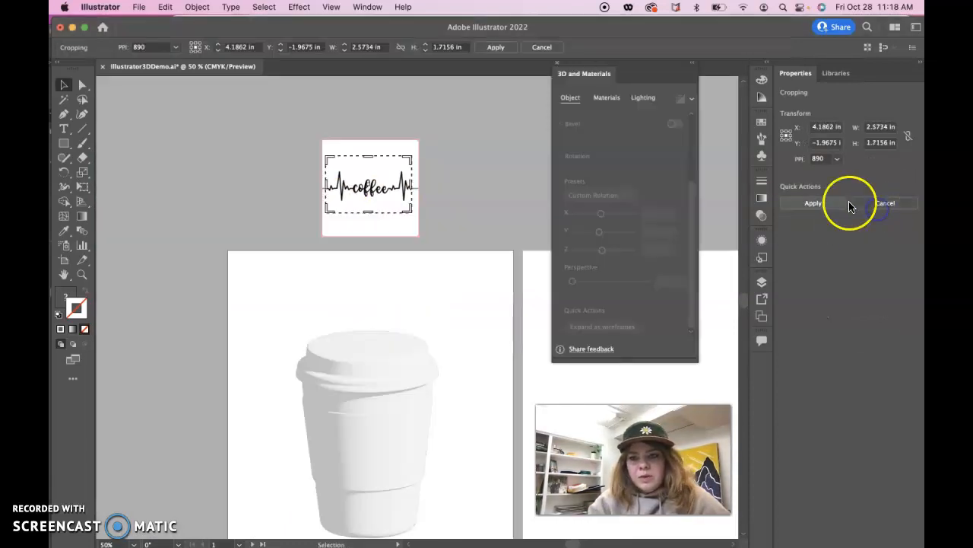
- Trace the coffee logo image with the Black and White Logo preset and expand the tracing into paths
click(874, 206)
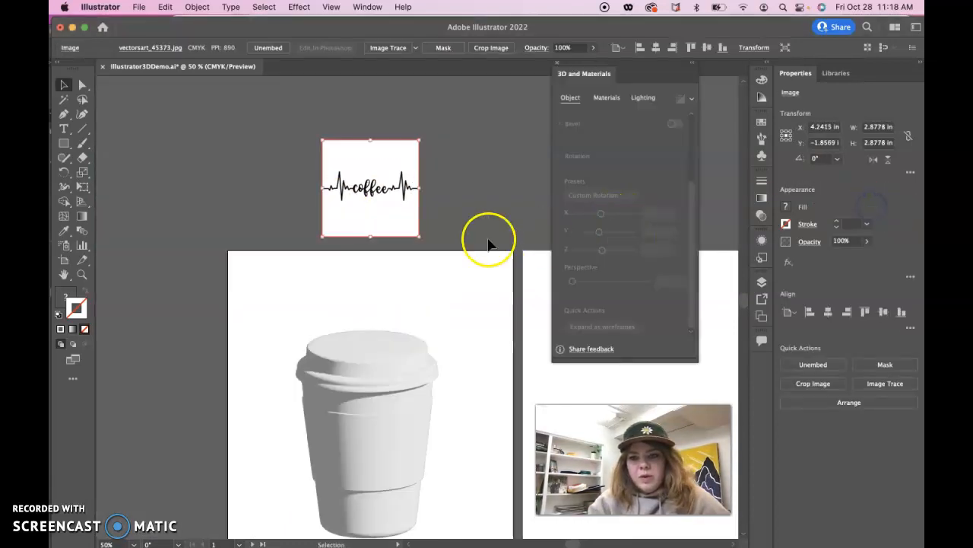
click(884, 385)
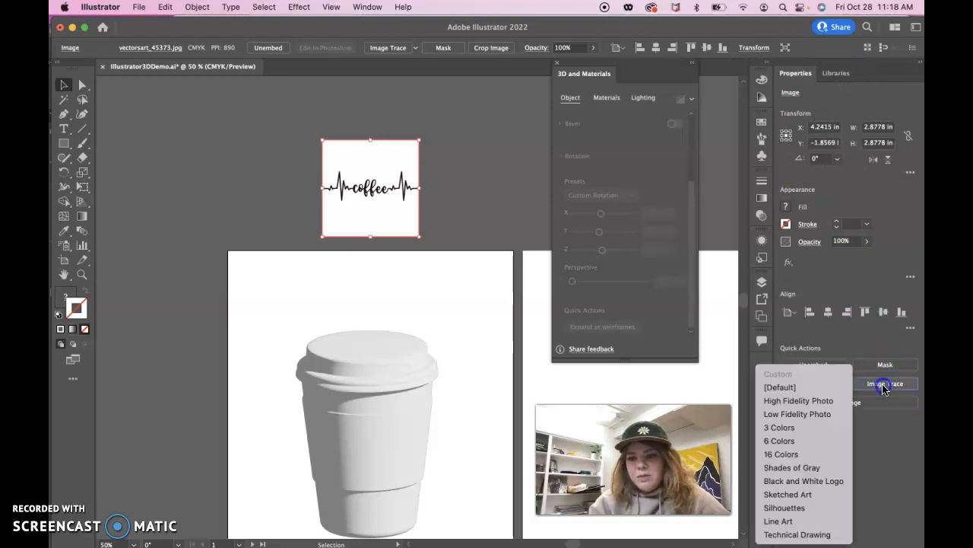
click(810, 481)
click(692, 333)
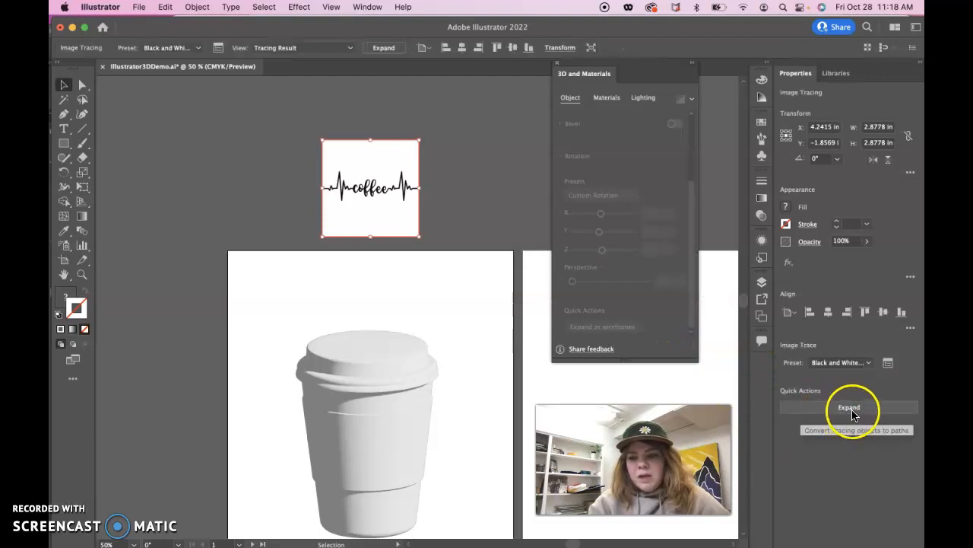
click(855, 411)
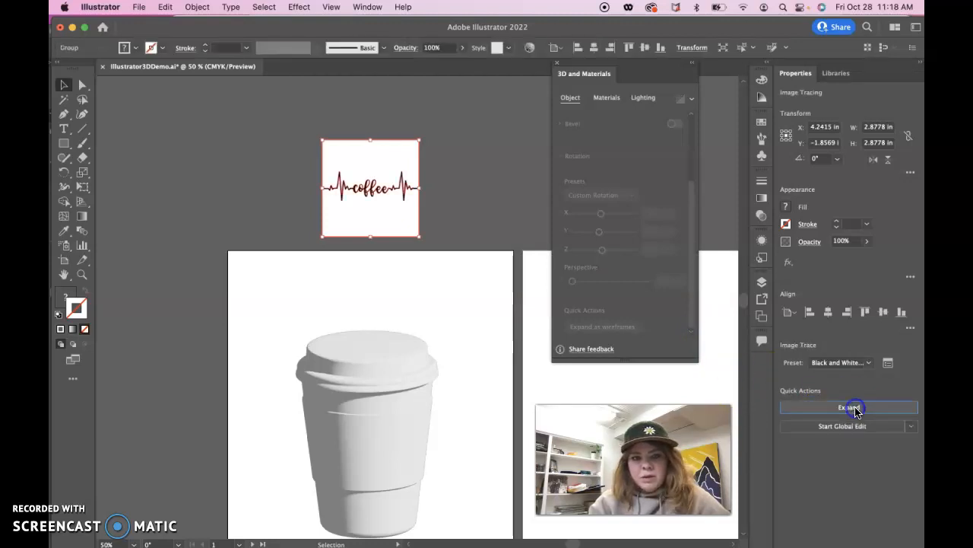
- Delete the white background area above the traced coffee heartbeat line
key(super+1)
key(super+equal)
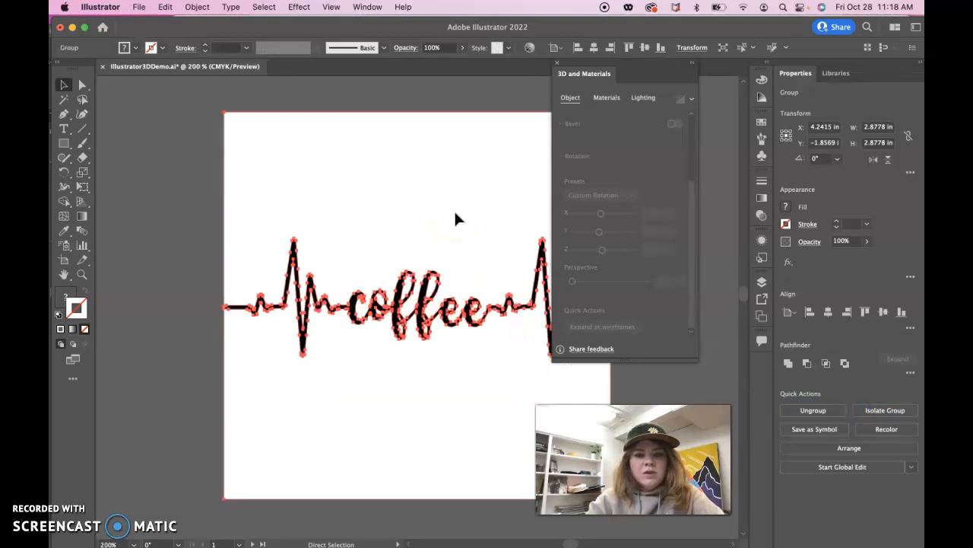
drag(599, 74, 671, 77)
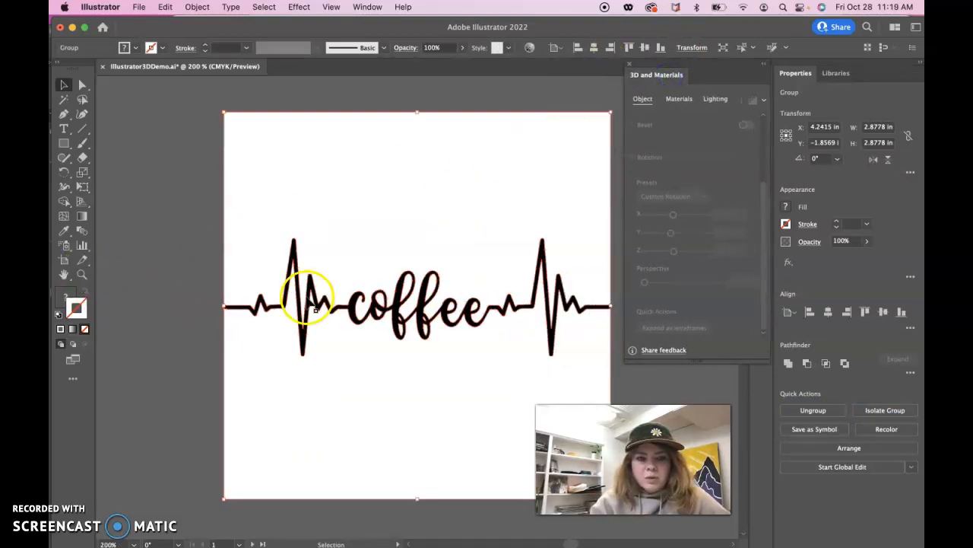
click(84, 86)
click(127, 157)
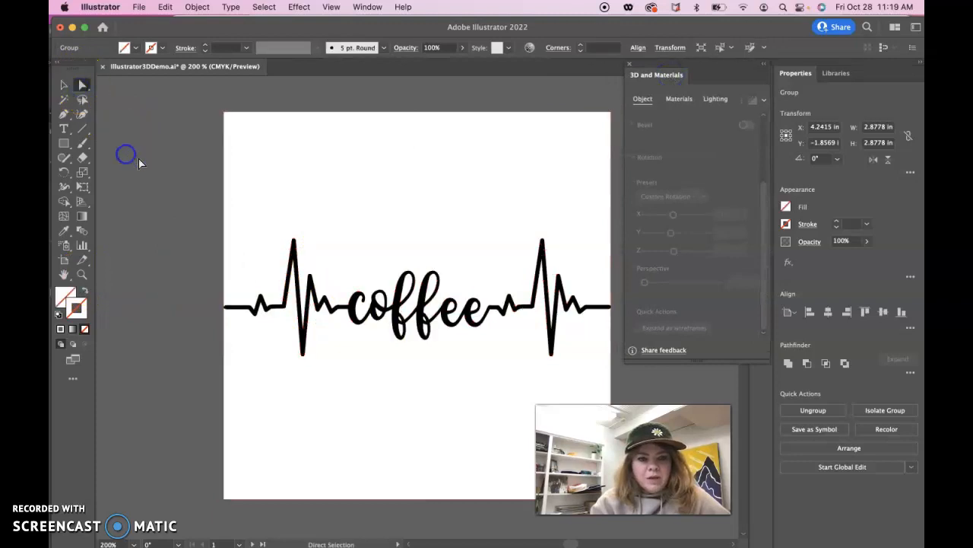
click(355, 321)
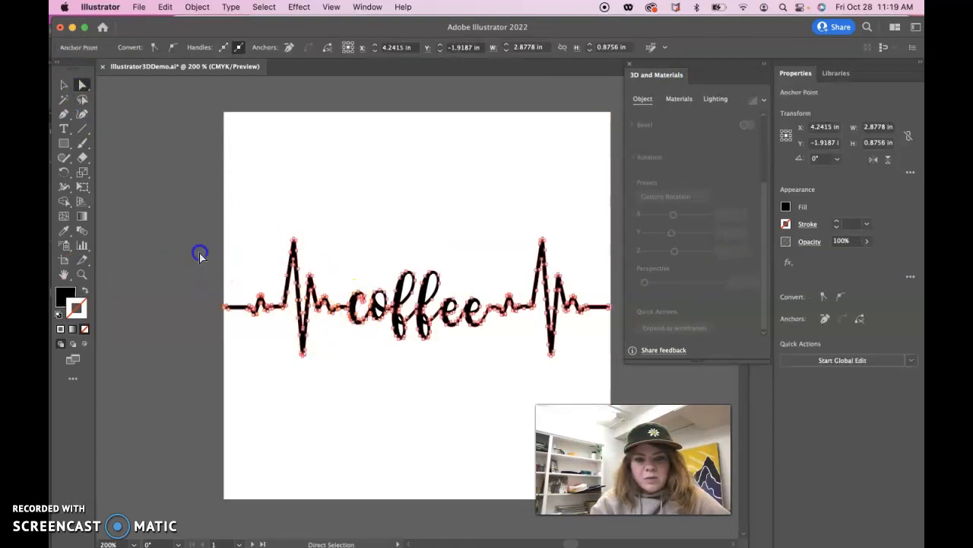
click(200, 255)
click(82, 84)
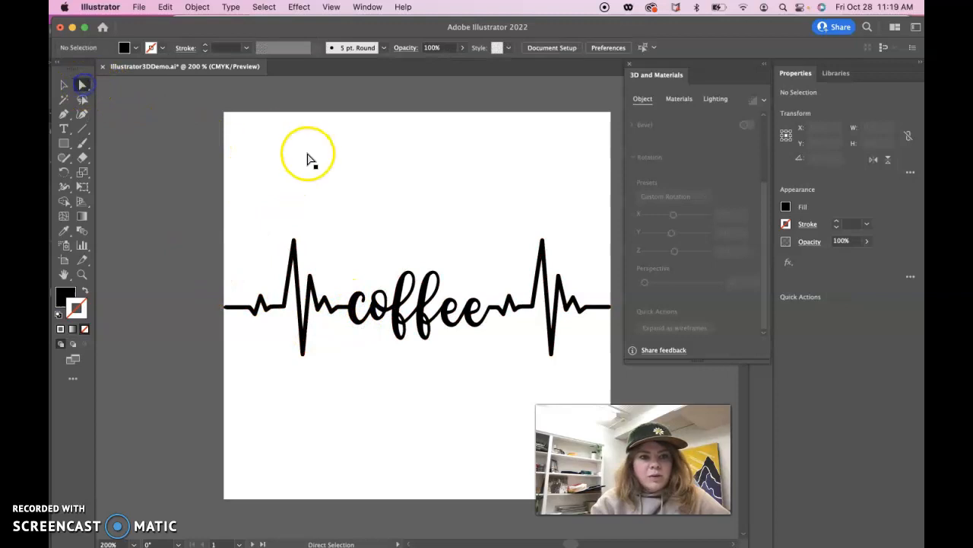
click(308, 158)
key(Delete)
- Remove the white background area below the heartbeat line, undoing the first deletion and repeating it
click(376, 445)
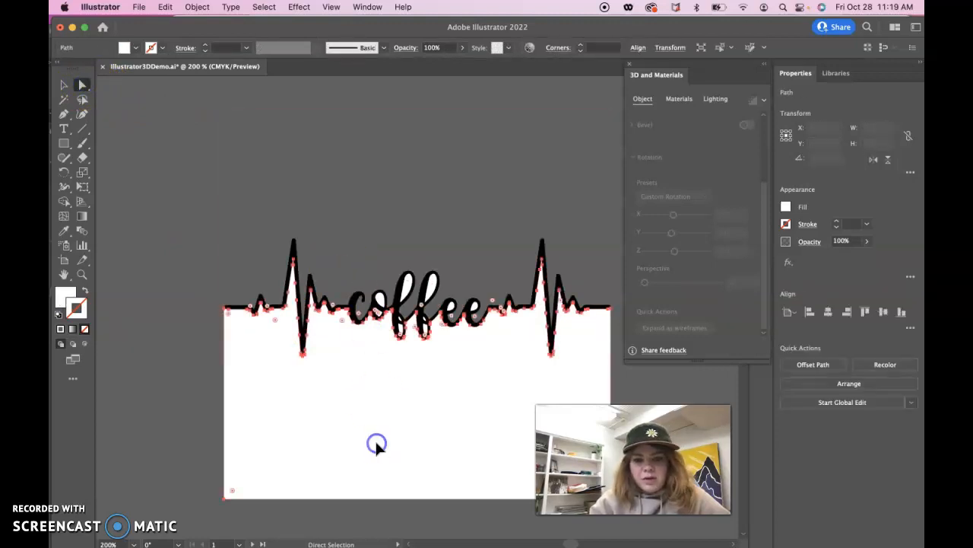
key(Delete)
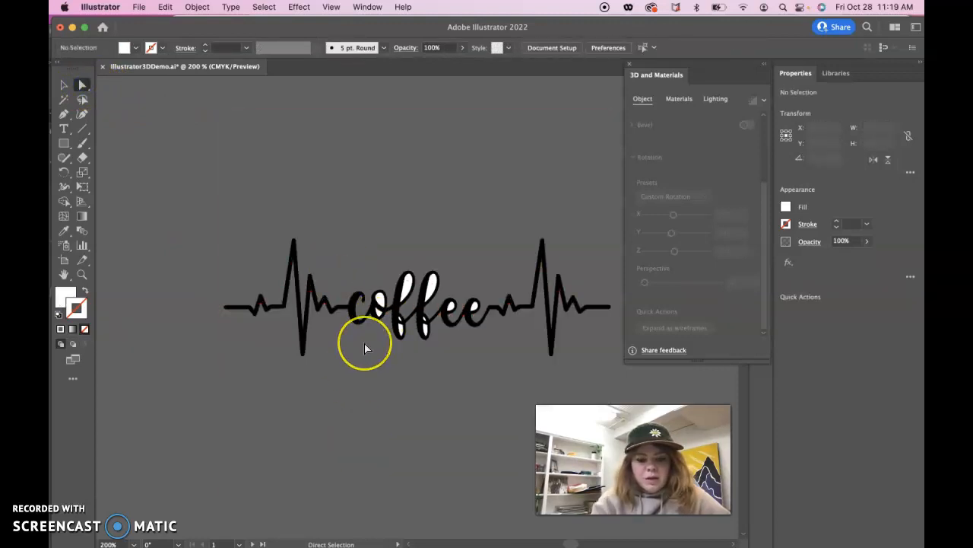
key(super+z)
click(436, 194)
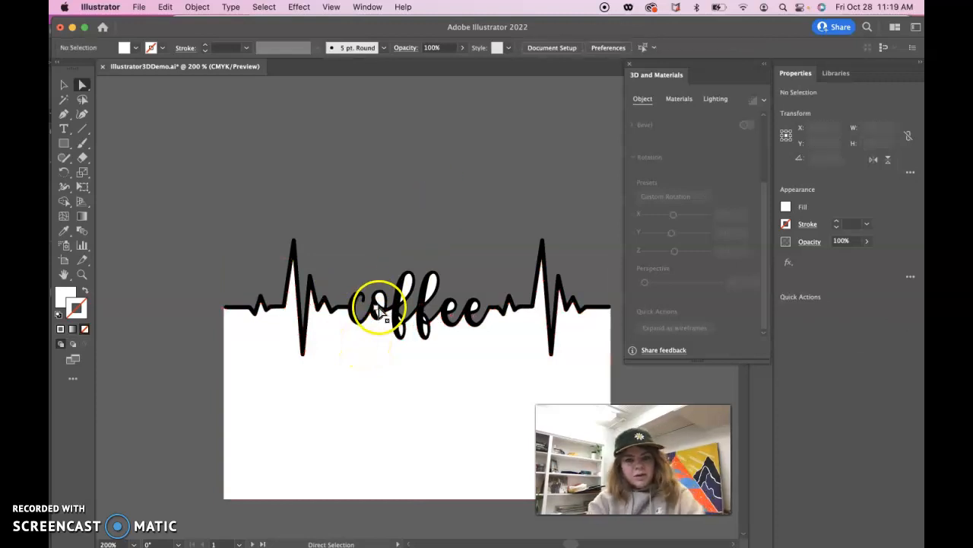
key(super+minus)
key(super+minus)
click(426, 382)
key(Delete)
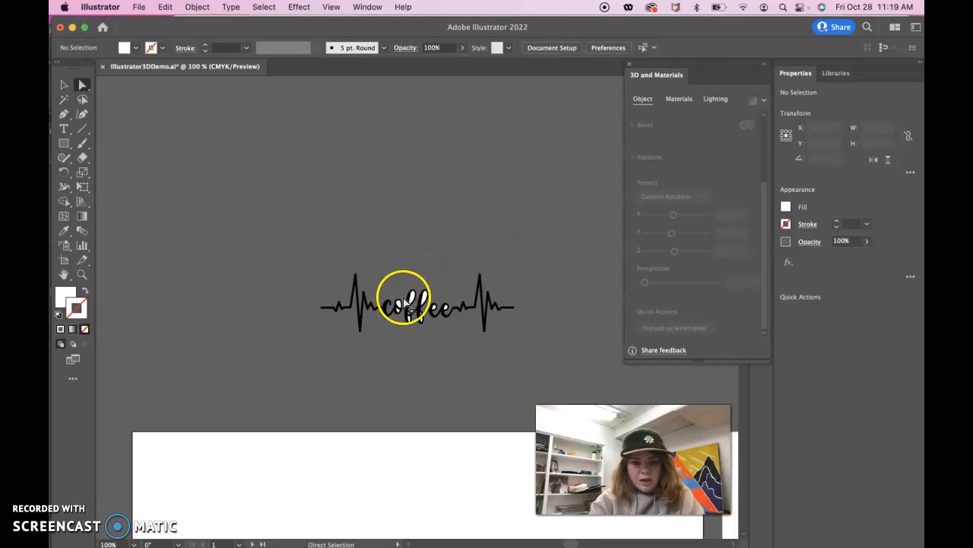
- Delete the white fill shapes inside the letters o, f, f, e and e of the coffee lettering
click(405, 303)
key(super+equal)
key(super+equal)
click(412, 315)
key(Delete)
click(424, 339)
key(Delete)
click(483, 284)
key(Delete)
click(528, 289)
key(Delete)
click(467, 350)
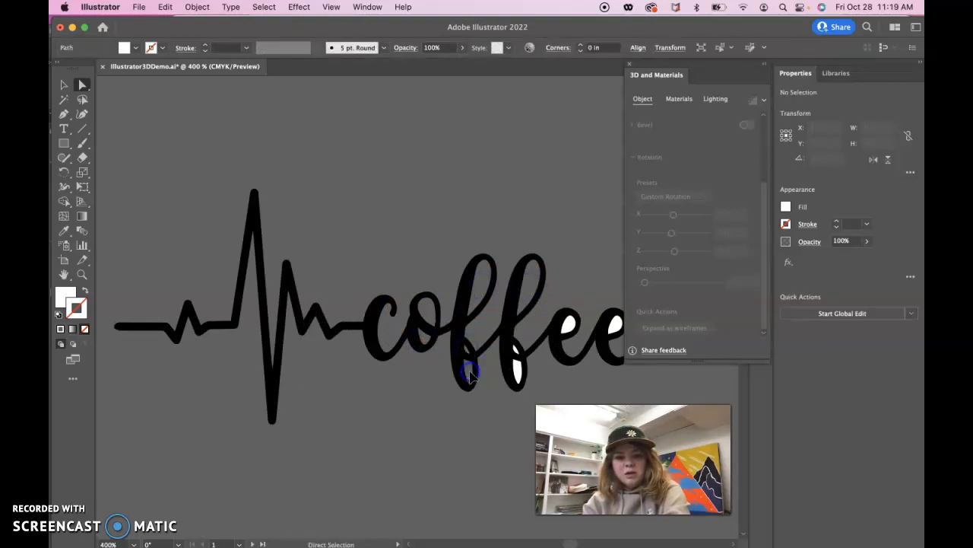
click(520, 371)
key(Delete)
click(514, 348)
key(Delete)
click(565, 327)
key(Delete)
click(618, 327)
key(Delete)
- Draw a rectangle about 3.70 in wide and 1.73 in high over the whole coffee heartbeat logo
scroll(568, 352, right, 5)
key(super+minus)
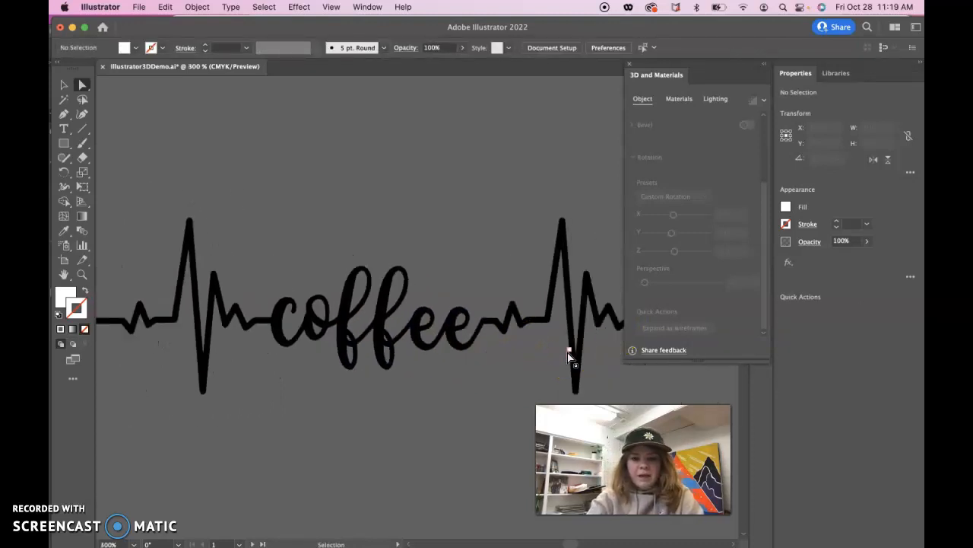
key(super+minus)
key(super+minus)
click(68, 147)
drag(198, 220, 571, 391)
double_click(66, 297)
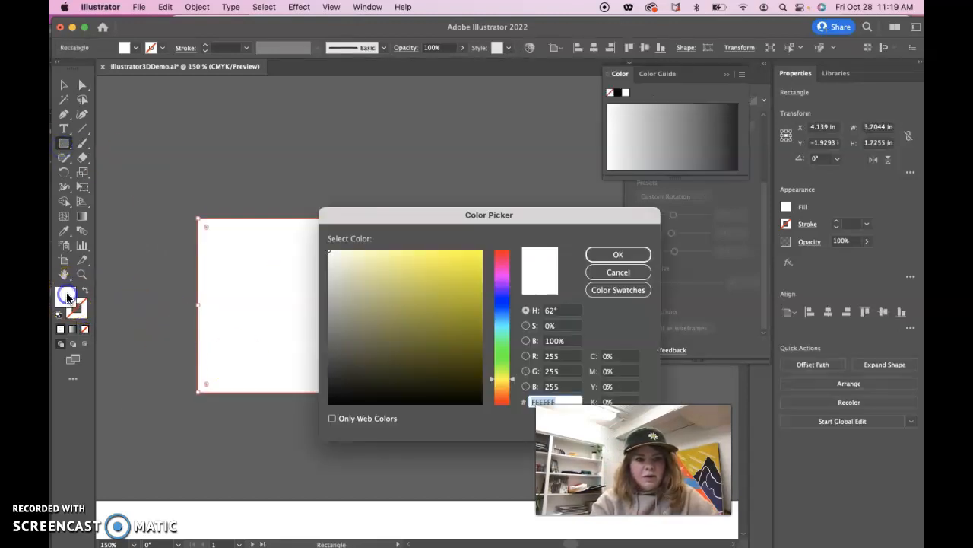
click(618, 254)
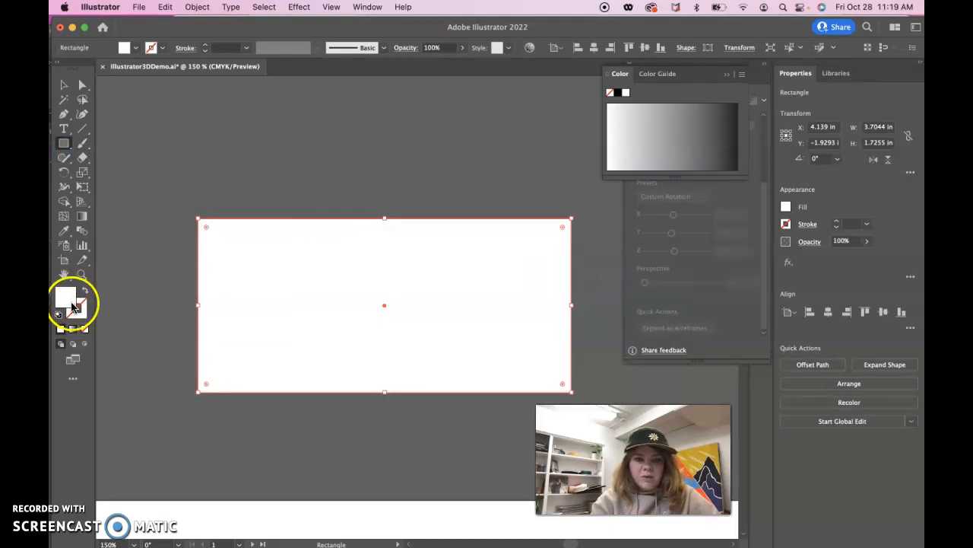
click(786, 209)
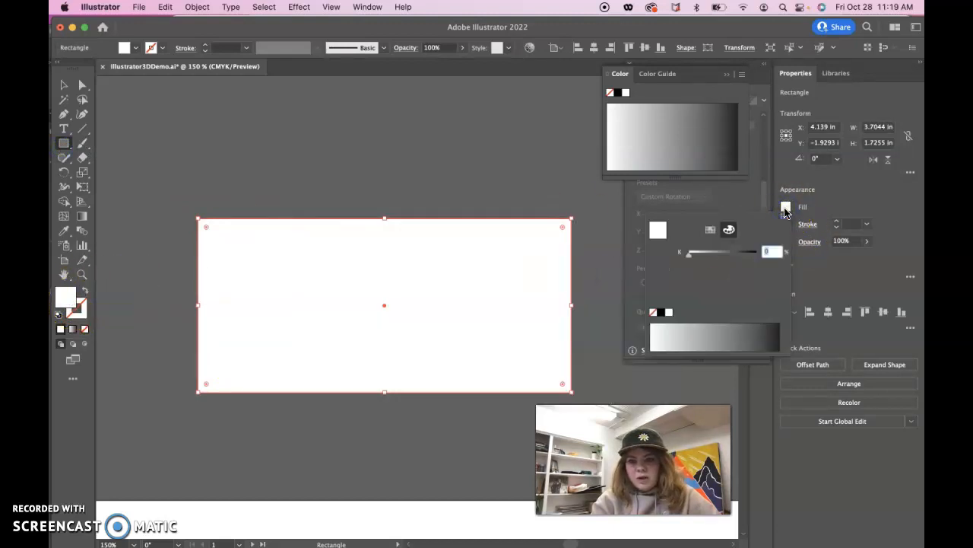
click(786, 212)
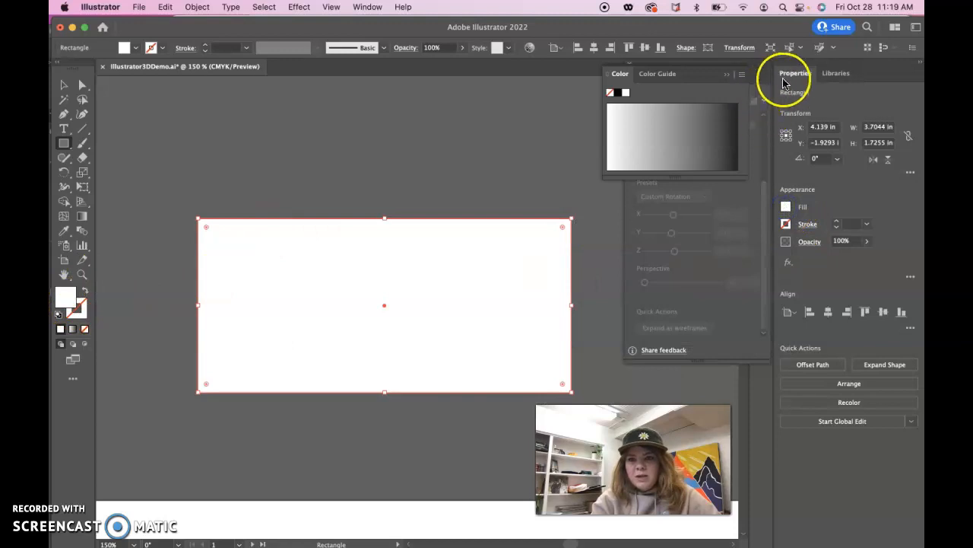
click(726, 74)
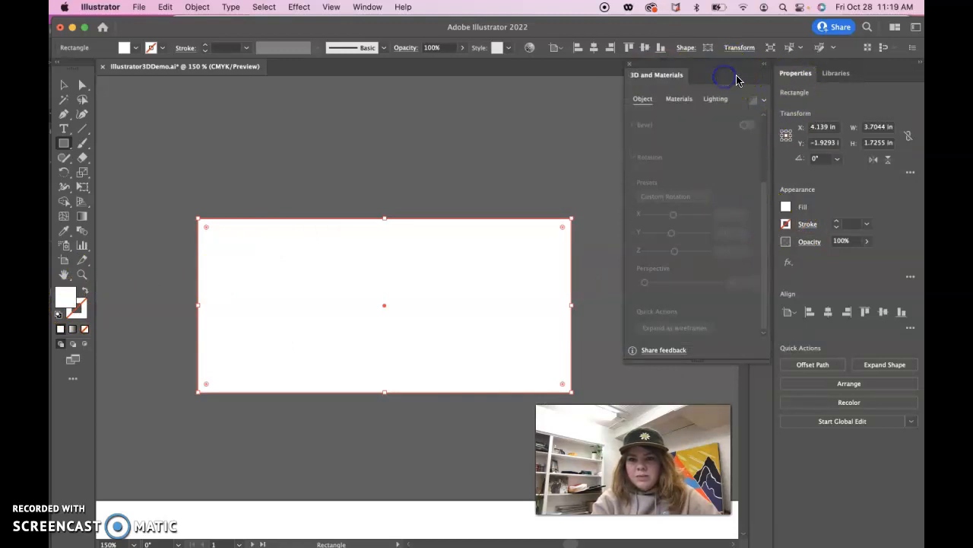
- Switch the colour controls from Grayscale to CMYK and put them away
drag(733, 69, 645, 65)
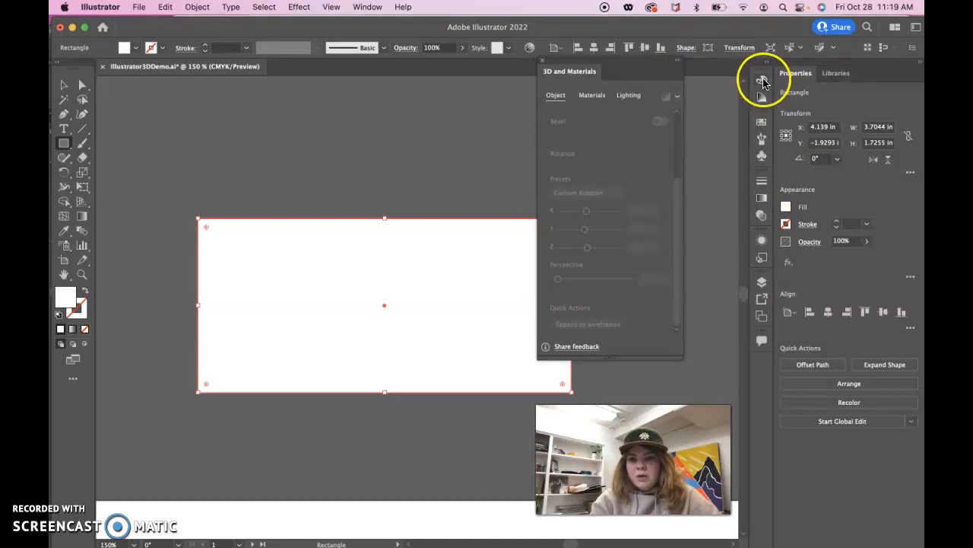
click(763, 81)
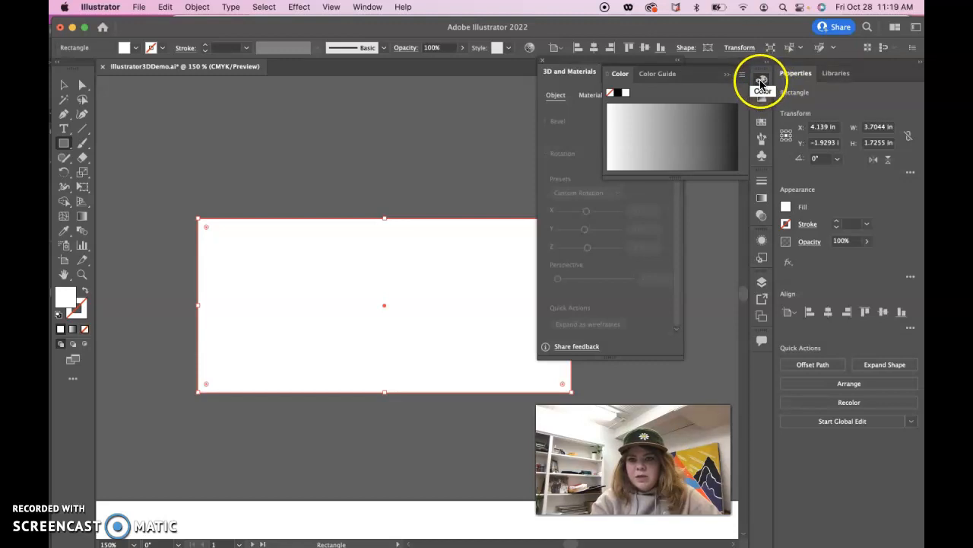
click(743, 75)
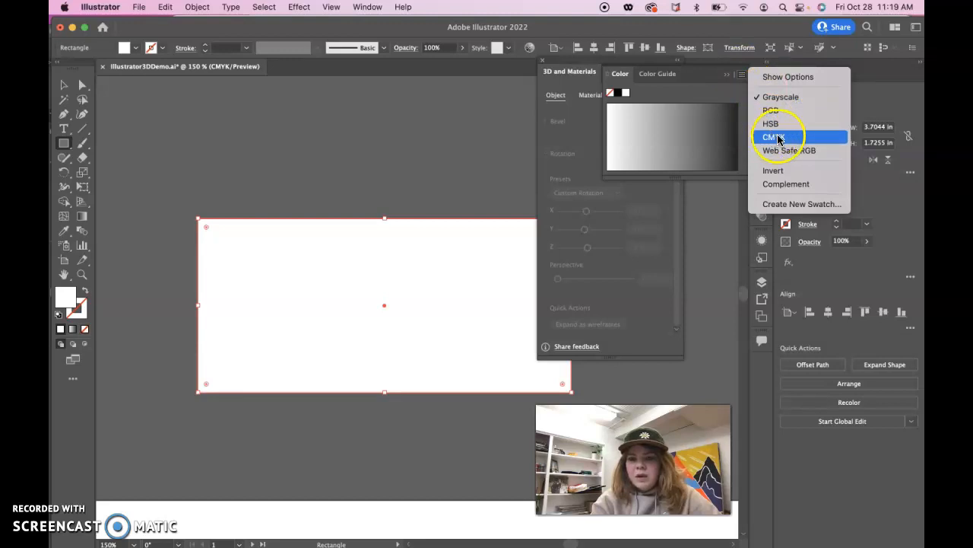
click(743, 76)
click(742, 76)
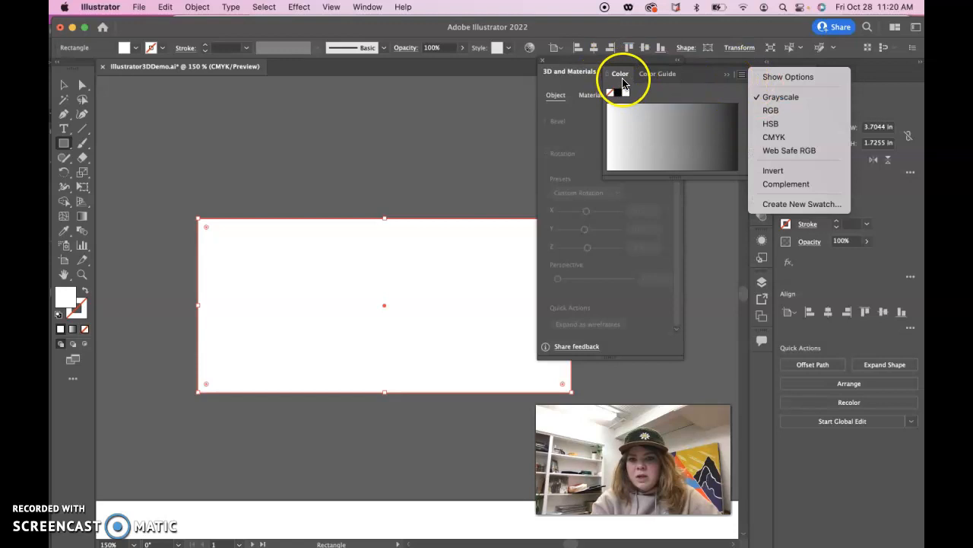
click(775, 136)
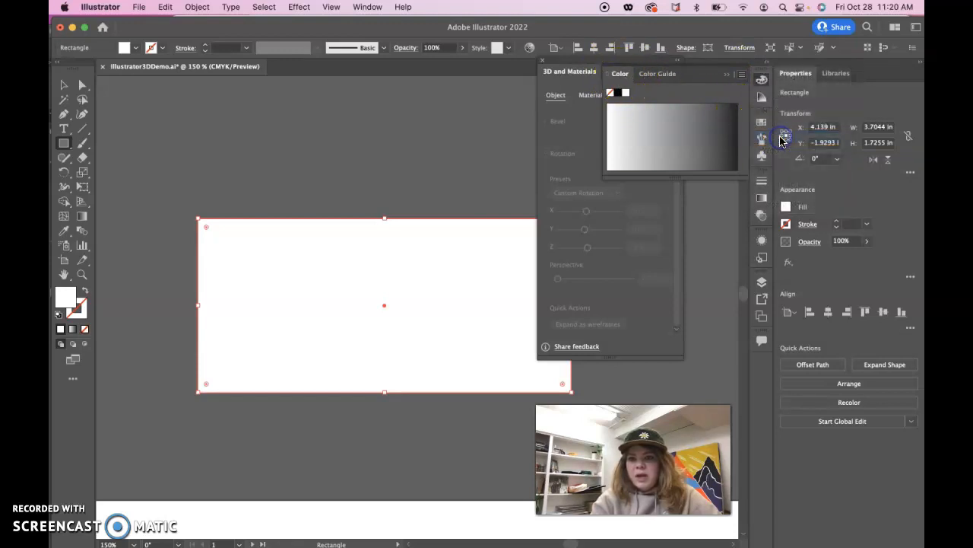
click(729, 78)
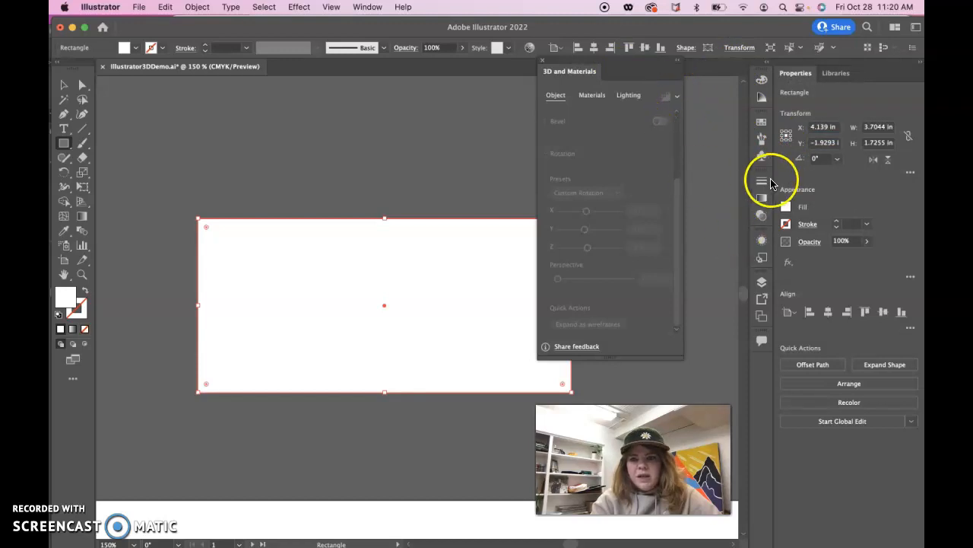
- Fill the rectangle with a coffee brown of about C 45.88, M 79, Y 100, K 29.8
click(785, 207)
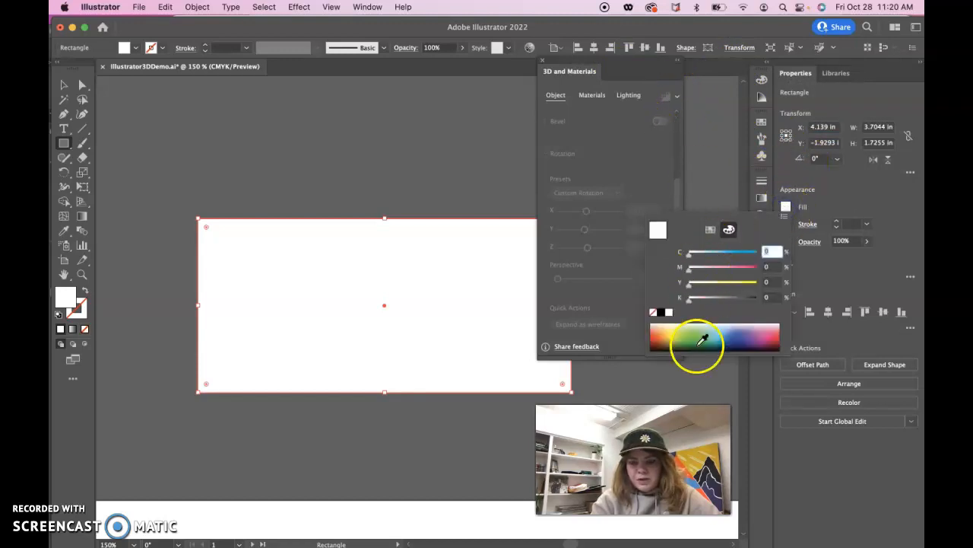
click(670, 340)
drag(725, 270, 749, 274)
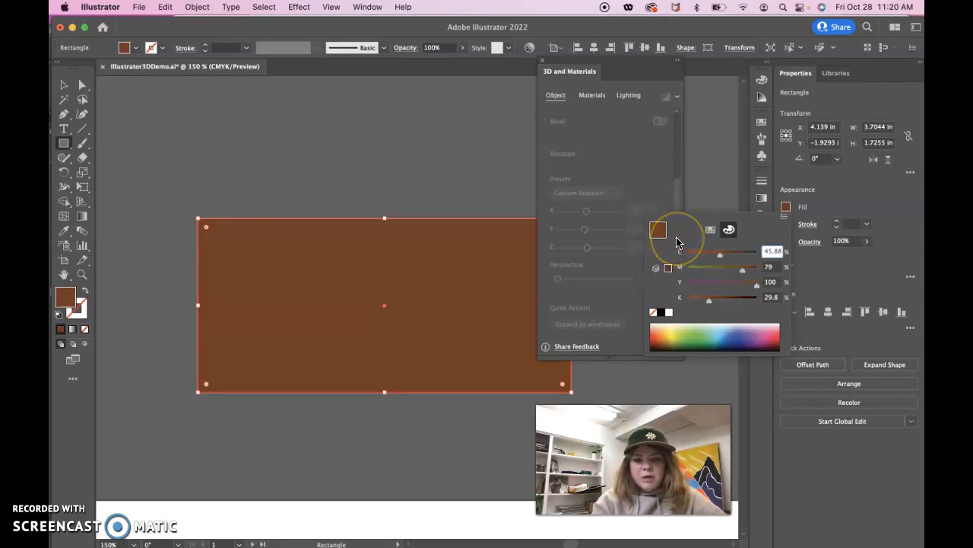
click(65, 298)
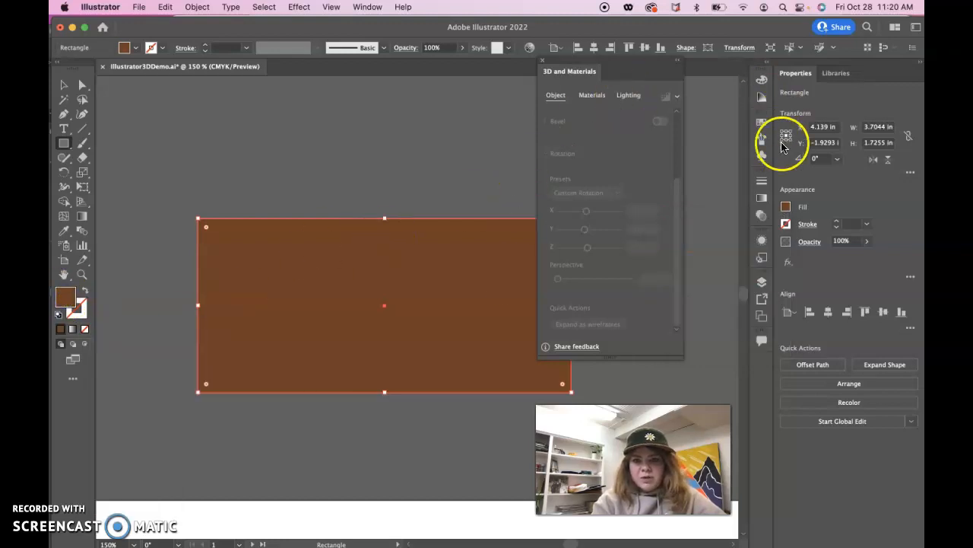
- Change the rectangle's fill to a slightly yellower brown and send the rectangle to the back, behind the coffee logo
click(787, 208)
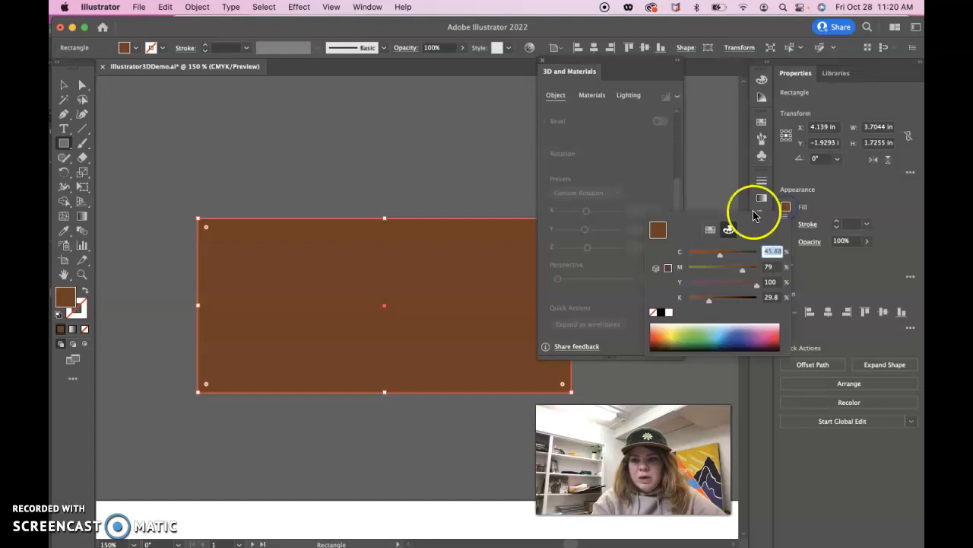
click(710, 229)
click(729, 230)
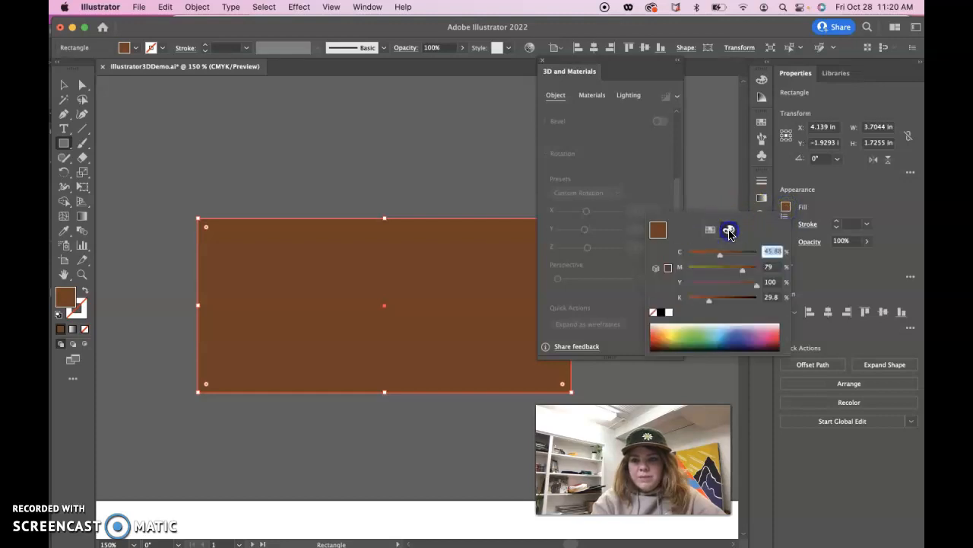
click(786, 213)
double_click(66, 299)
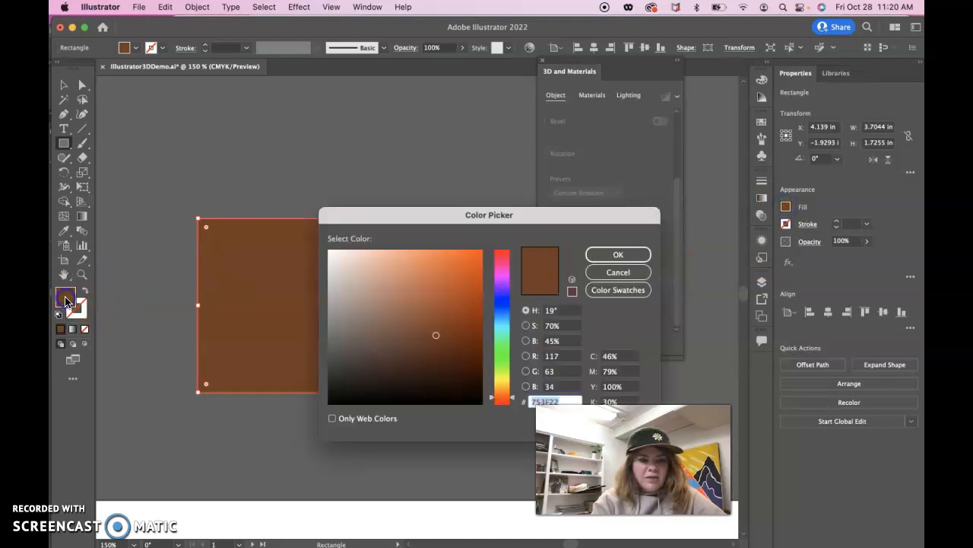
mouse_move(438, 336)
mouse_down()
mouse_move(448, 333)
mouse_move(450, 346)
mouse_up()
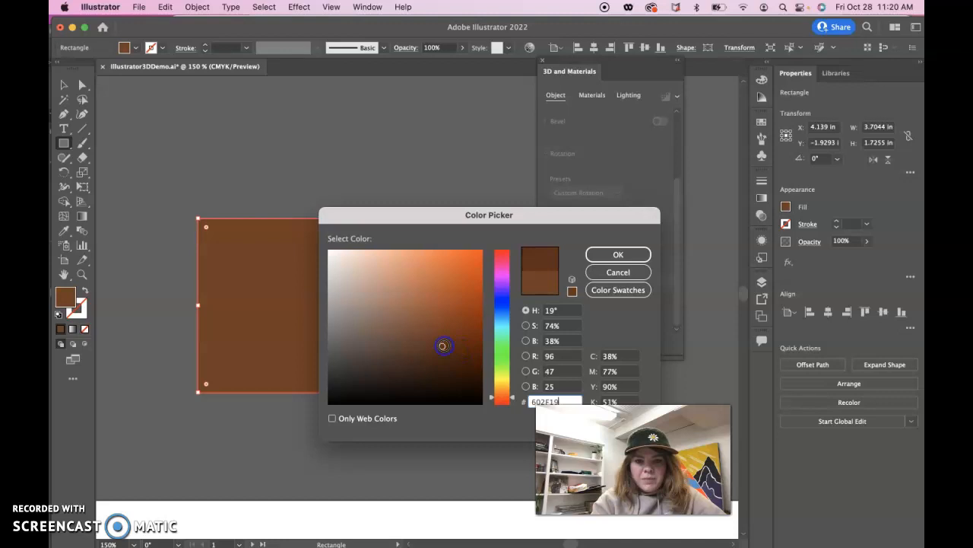
click(425, 333)
drag(508, 387, 511, 393)
click(617, 254)
click(845, 384)
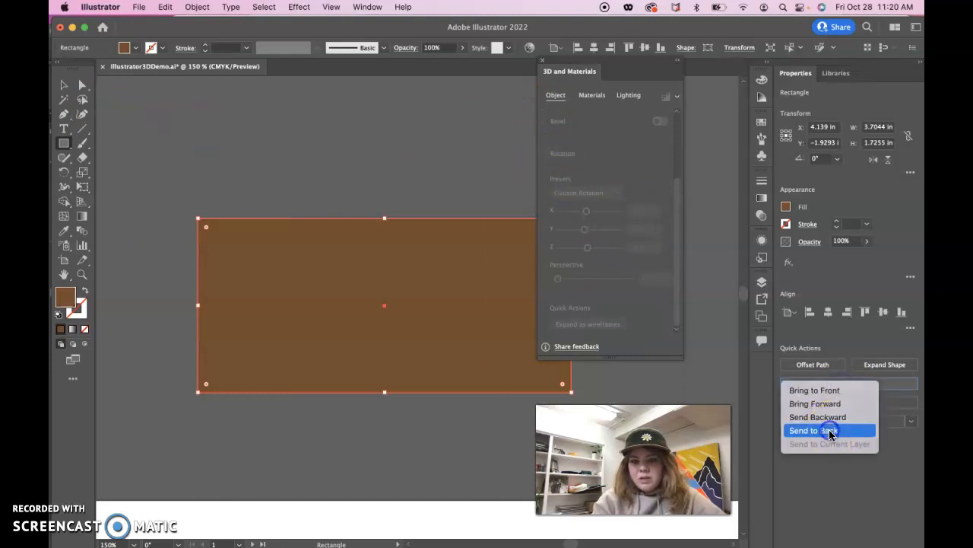
click(829, 431)
- Recolour the coffee heartbeat logo group to white
click(69, 89)
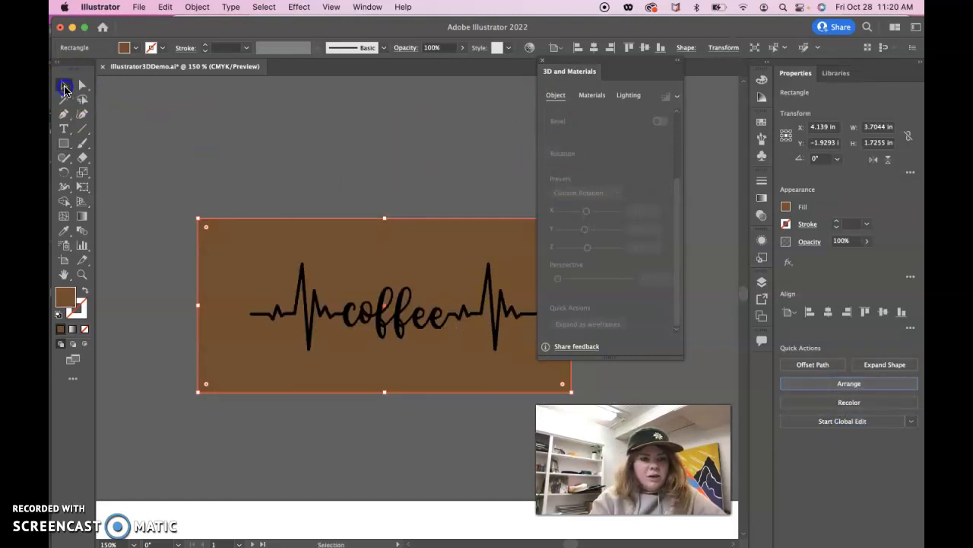
click(309, 328)
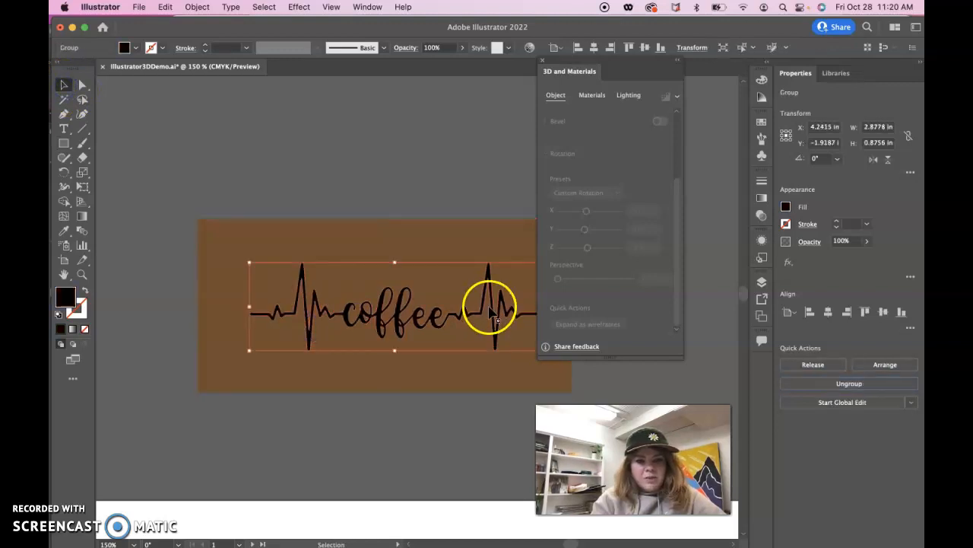
double_click(66, 305)
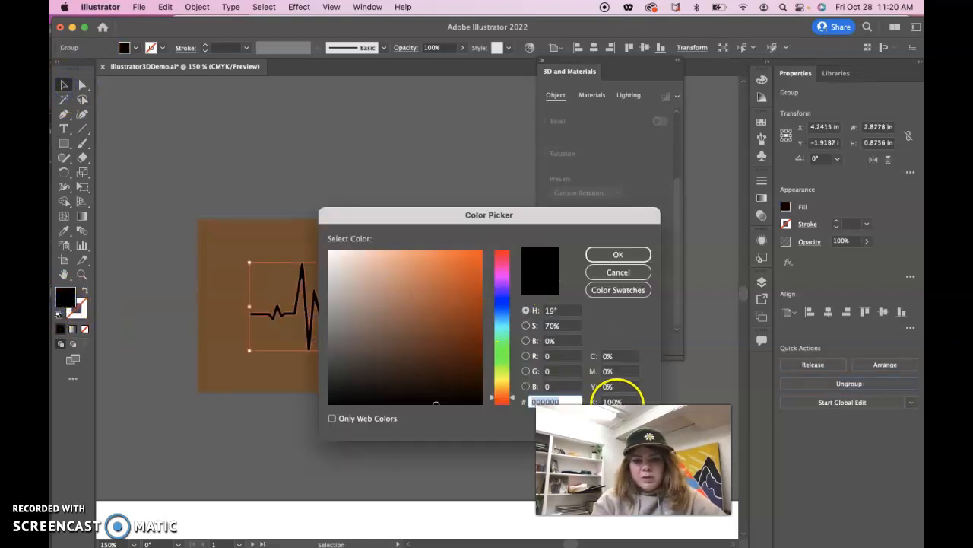
text(0)
key(Return)
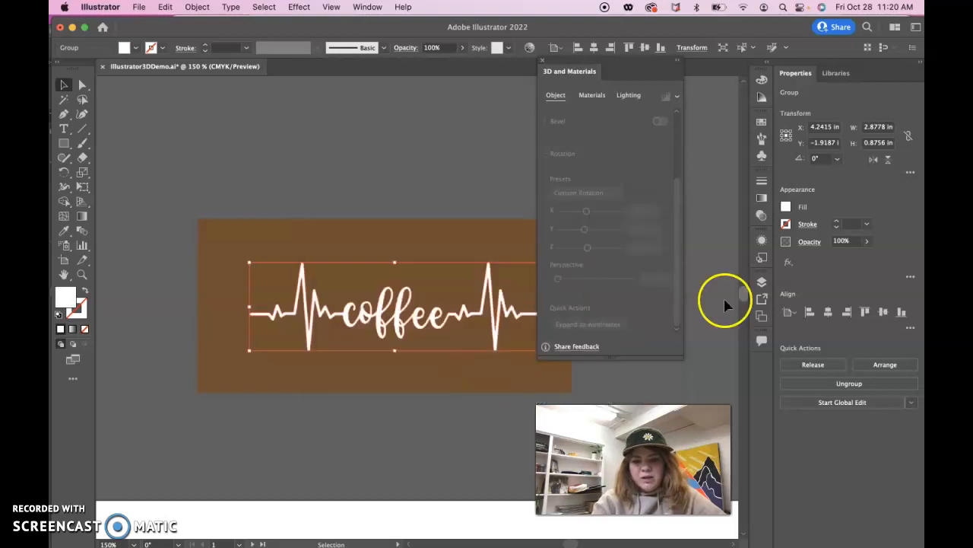
click(786, 207)
click(669, 313)
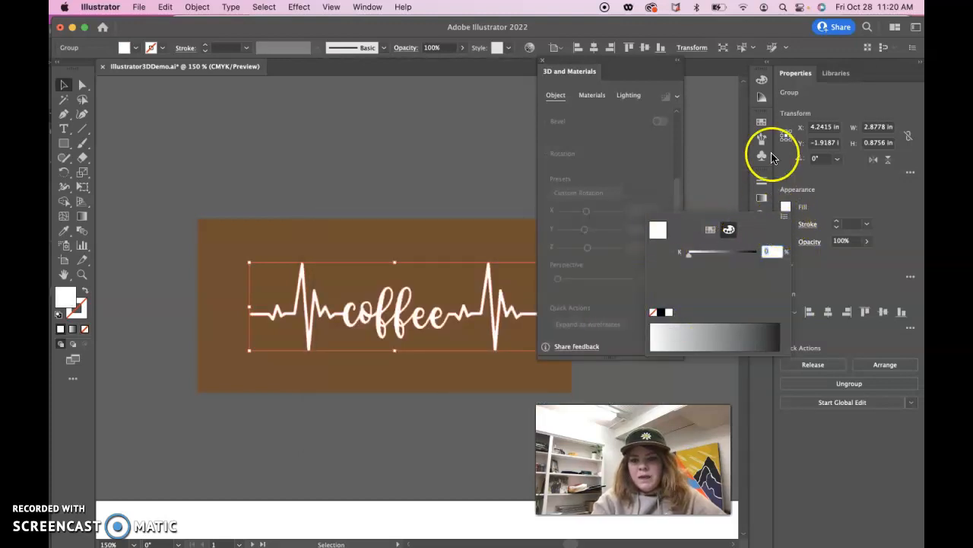
- Switch the colour spectrum for the logo from grayscale to full colour
click(764, 84)
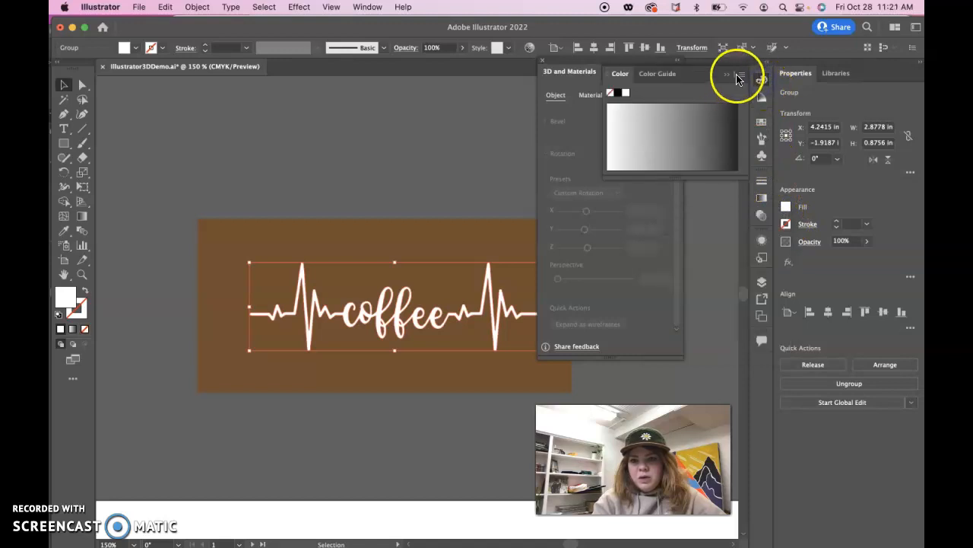
click(740, 75)
click(768, 134)
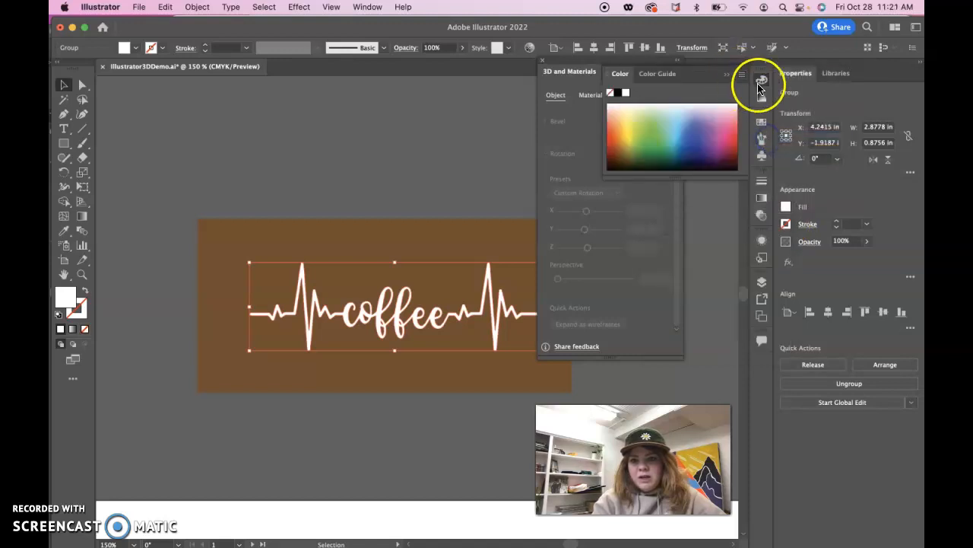
- Move the white logo slightly up and to the left on the brown rectangle, and clear the colour controls away from the artwork
click(430, 162)
mouse_move(411, 313)
mouse_down()
mouse_move(360, 318)
mouse_move(426, 312)
mouse_up()
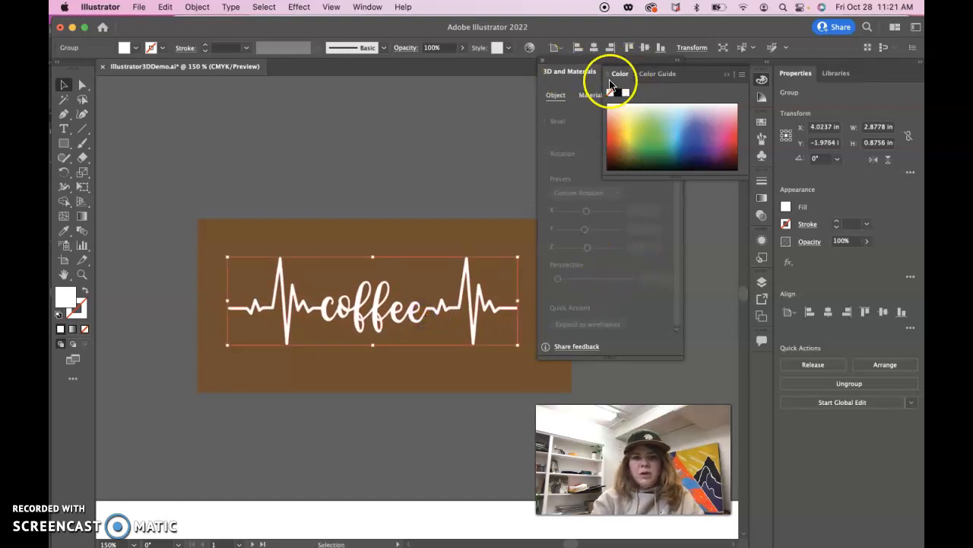
click(725, 75)
drag(568, 64, 627, 97)
- Align the logo and the brown rectangle on their horizontal centres and group them together
key(super+minus)
key(super+minus)
key(super+minus)
key(super+minus)
drag(353, 252, 482, 336)
drag(423, 314, 459, 328)
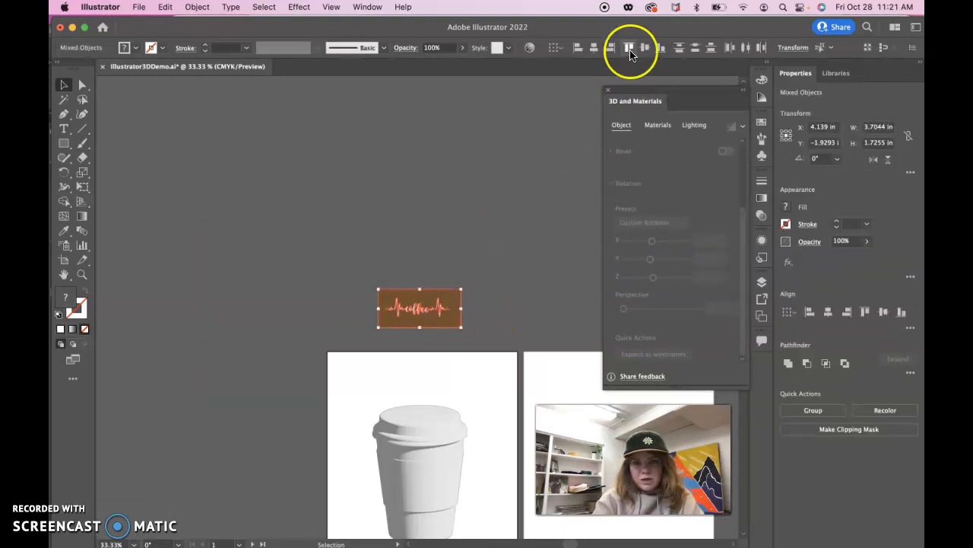
click(828, 313)
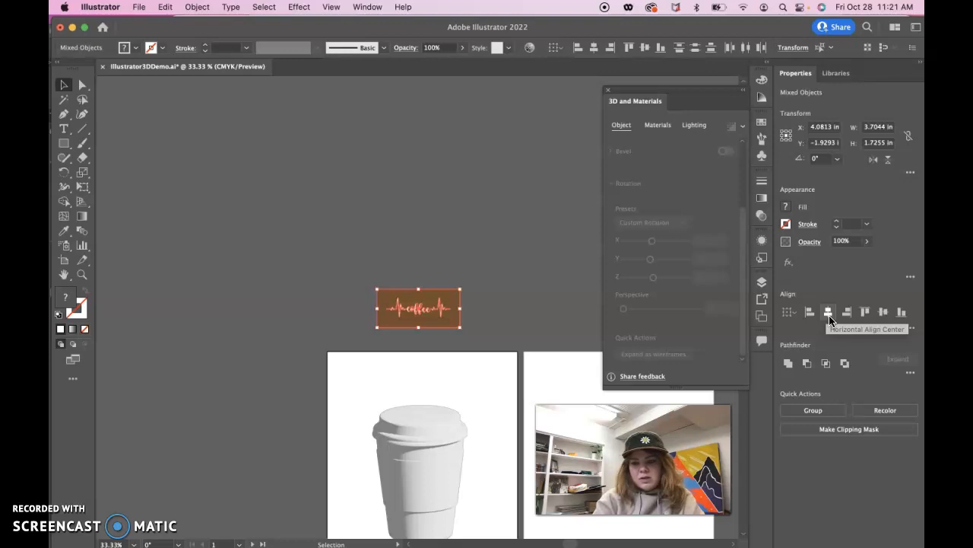
click(820, 414)
- Add the grouped coffee artwork as a new graphic to the 3D material graphics collection
click(502, 313)
drag(435, 320, 449, 305)
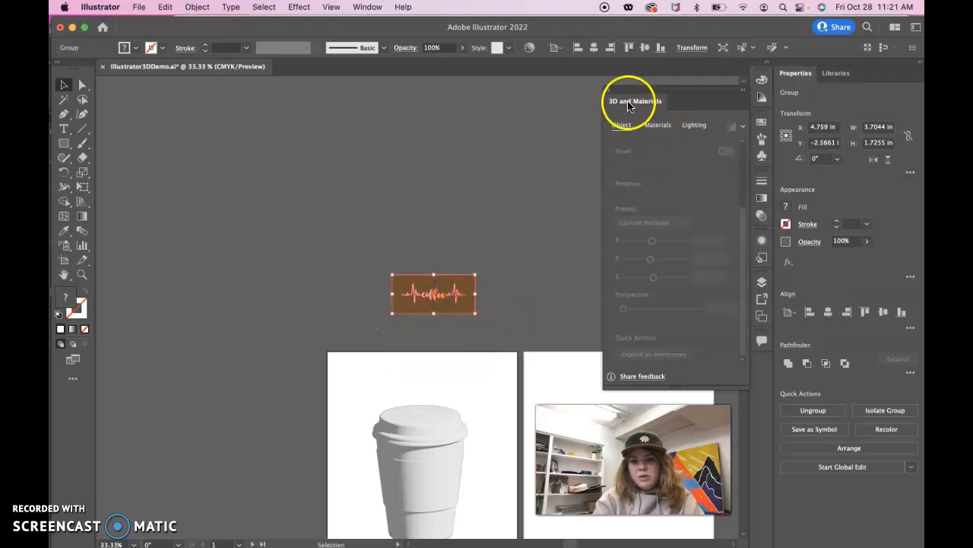
drag(641, 90, 609, 88)
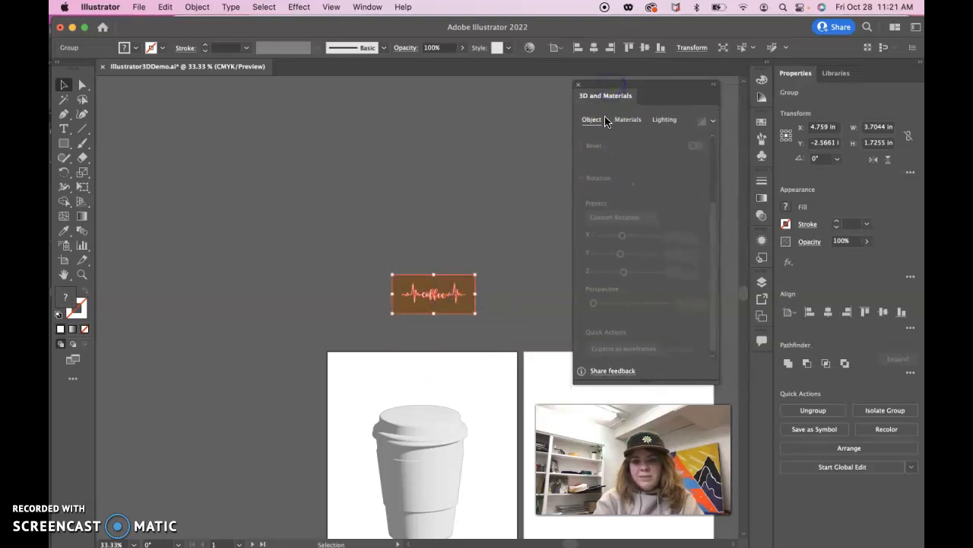
click(628, 120)
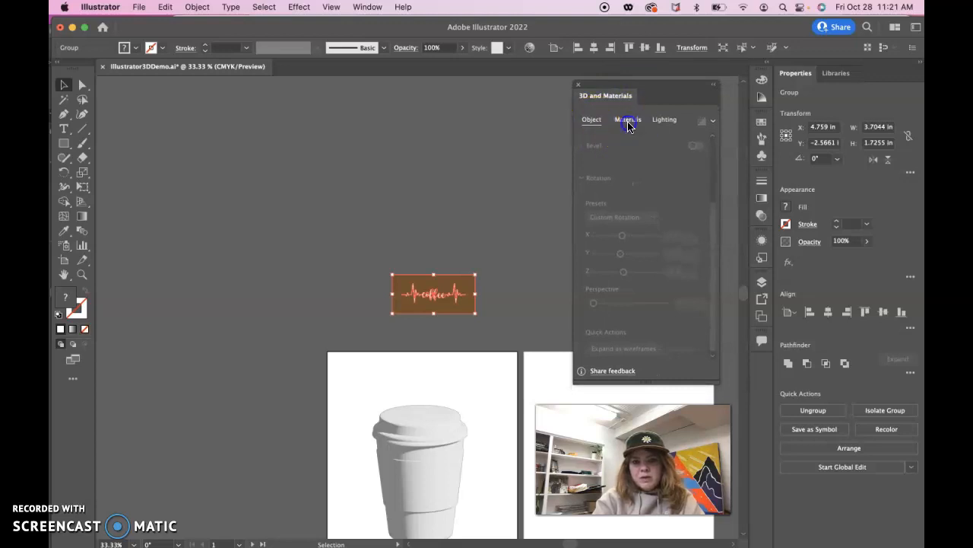
drag(473, 291, 664, 242)
click(601, 142)
click(645, 142)
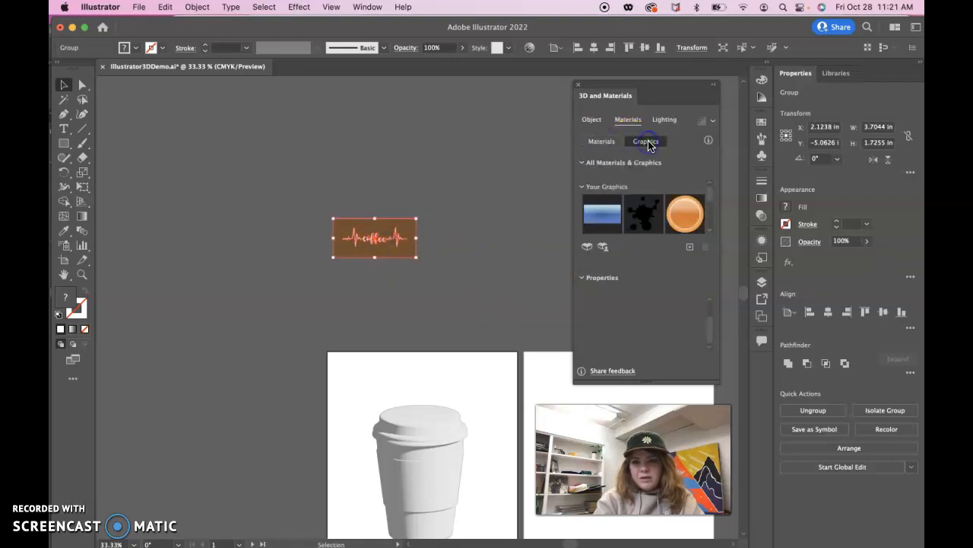
drag(380, 245, 676, 246)
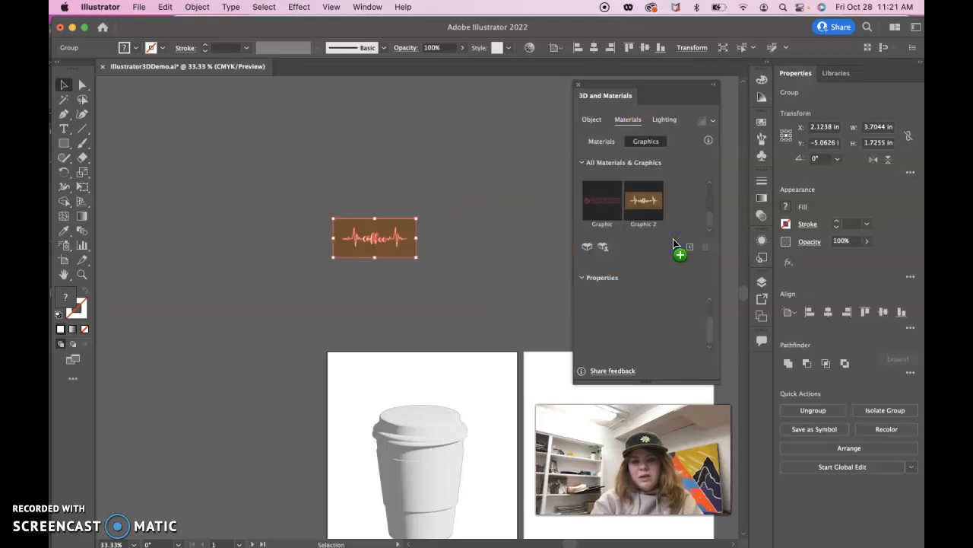
- Apply the new coffee graphic, Graphic 2, to the surface of the 3D cup
click(642, 220)
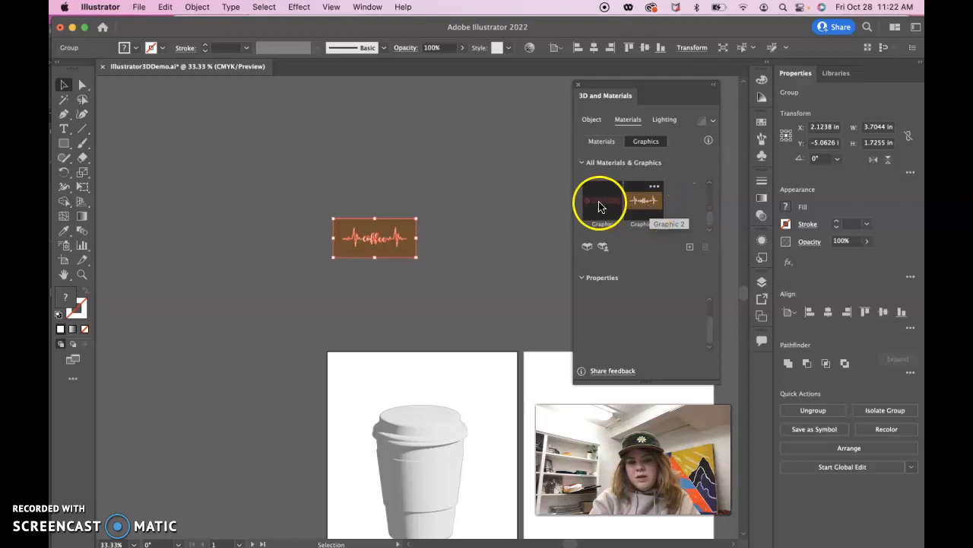
scroll(497, 288, down, 4)
drag(643, 204, 425, 409)
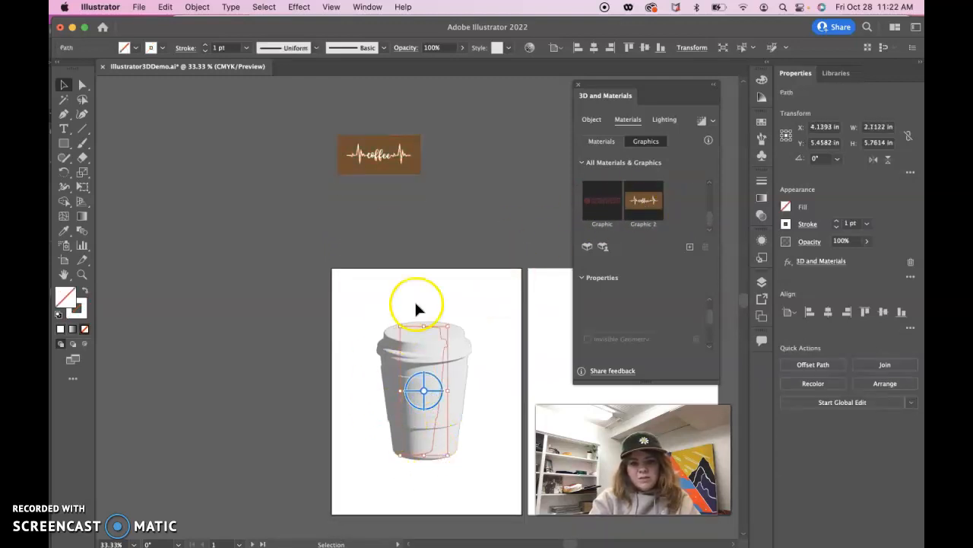
click(650, 206)
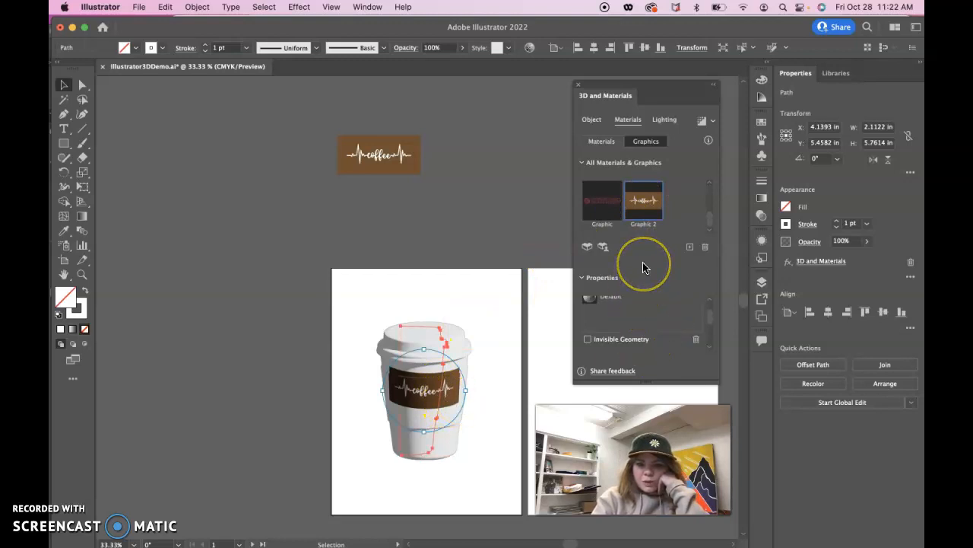
- Enlarge and reposition the coffee graphic on the cup so it spans the full width like a sleeve
mouse_move(707, 320)
mouse_down()
mouse_move(708, 335)
mouse_move(711, 326)
mouse_up()
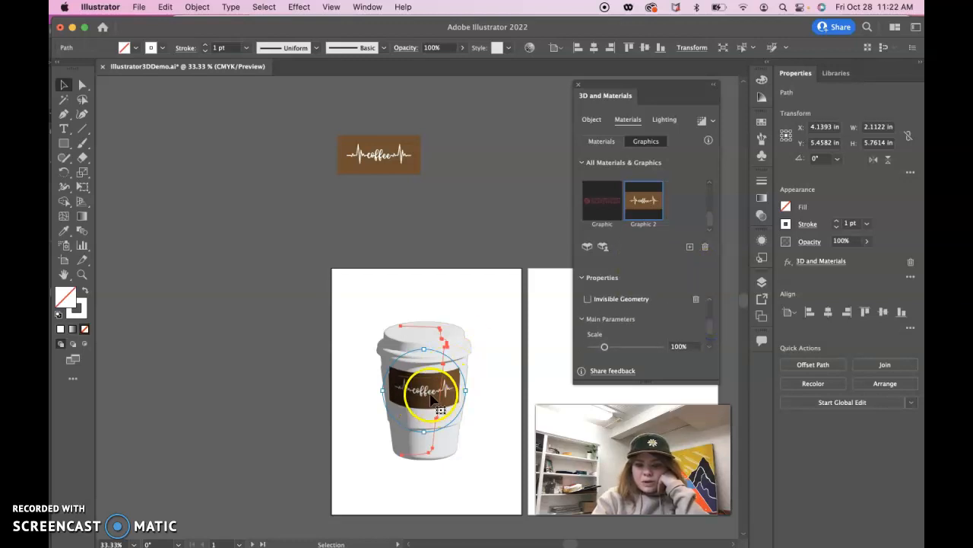
drag(427, 396, 485, 397)
click(493, 247)
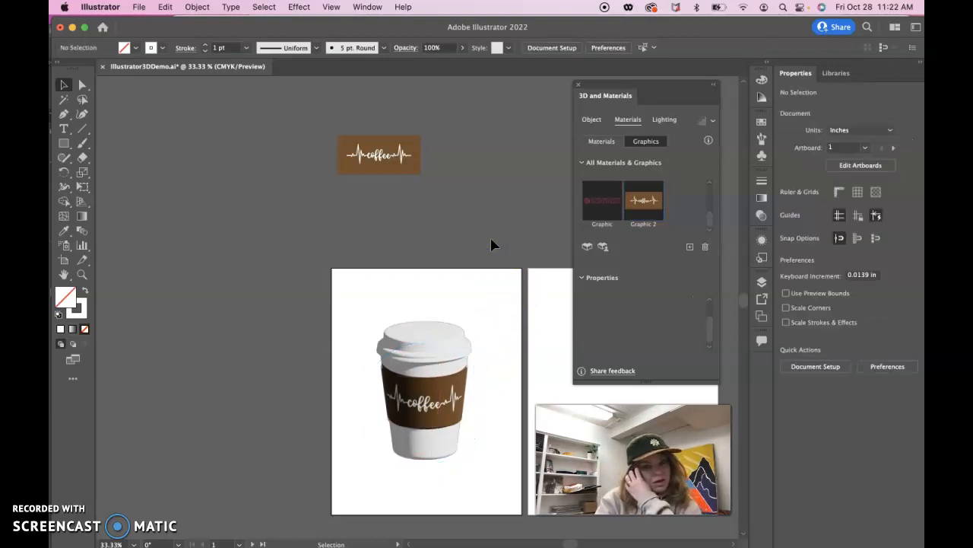
- Try stretching the flat coffee artwork downward from its lower edge, and undo the stretch
click(393, 171)
drag(380, 175, 379, 196)
key(super+z)
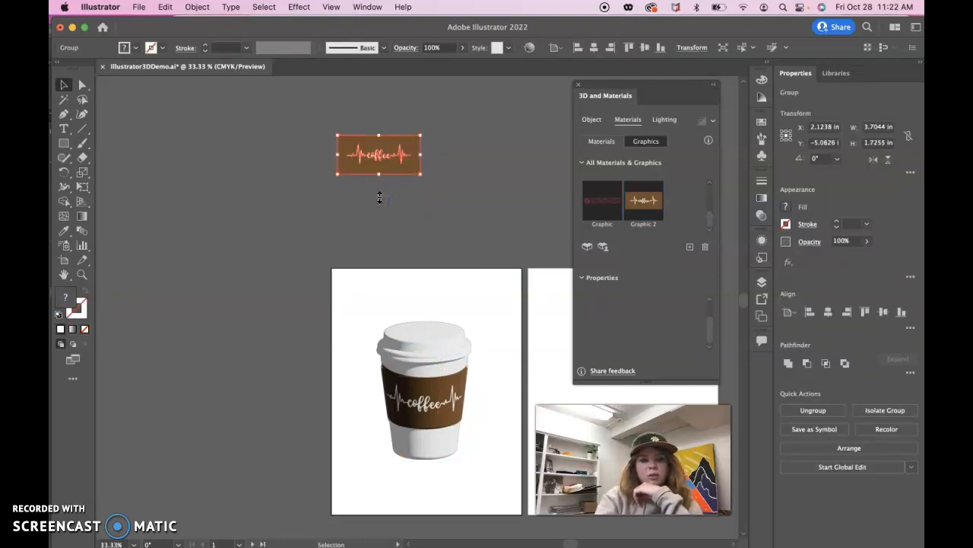
click(446, 190)
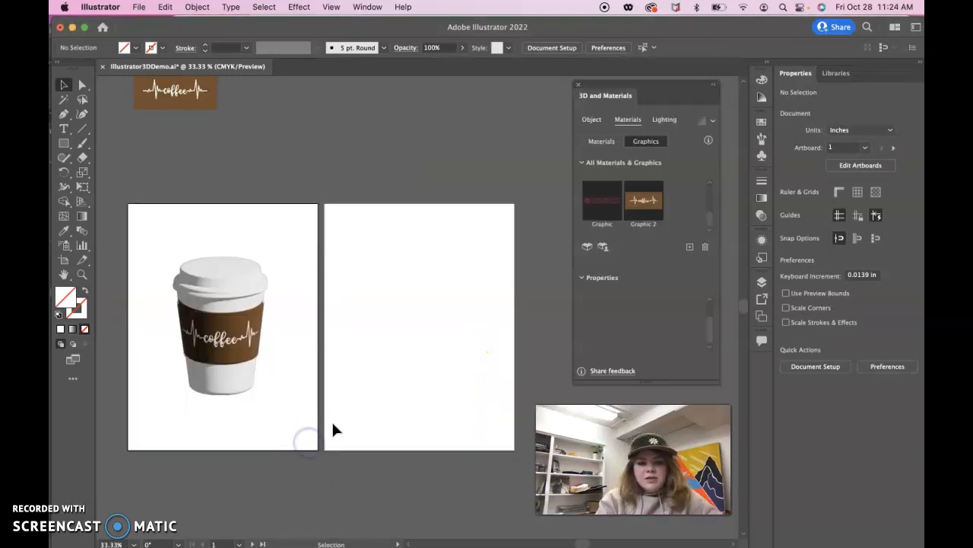
- Try the Diffuse and Right lighting presets on the 3D cup and settle on the Top Left preset
scroll(332, 422, left, 3)
scroll(332, 422, up, 2)
scroll(332, 423, up, 1)
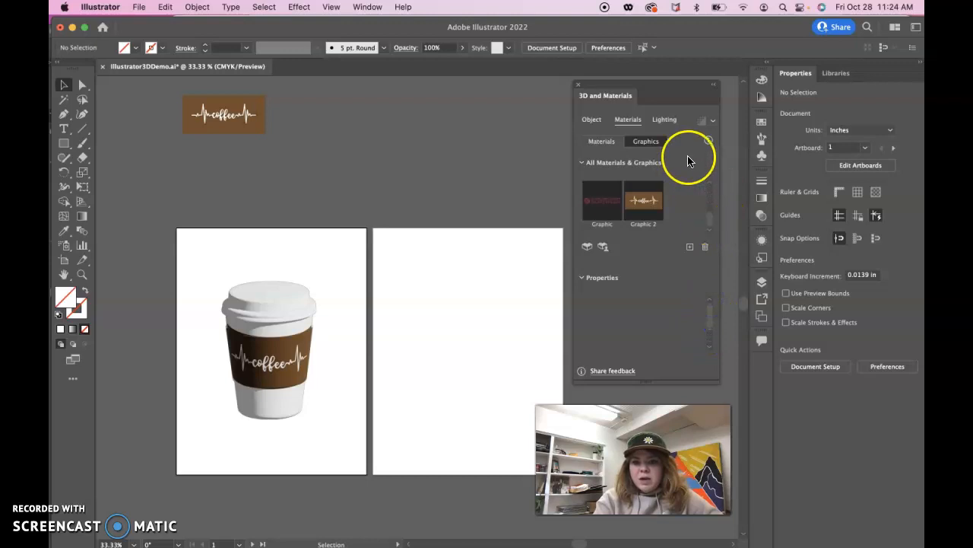
click(667, 120)
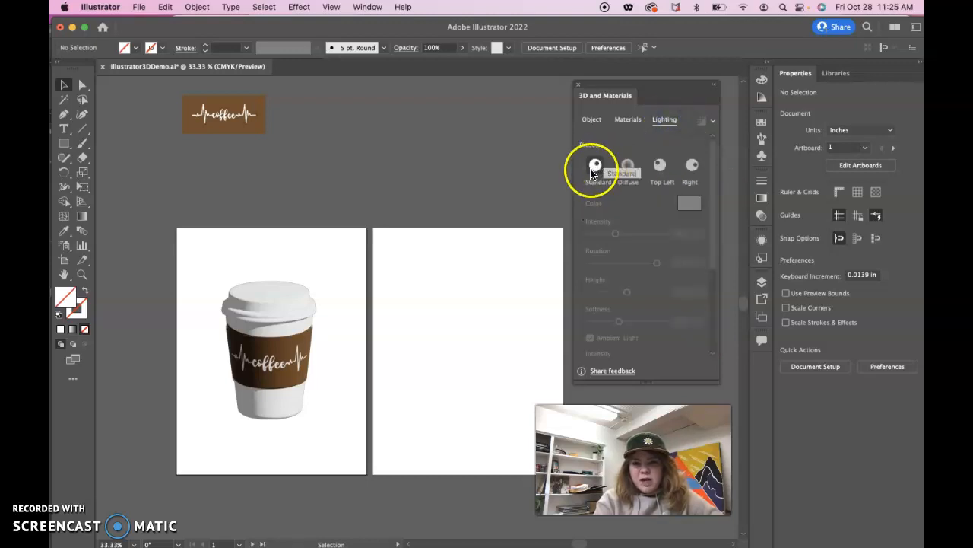
click(251, 308)
click(274, 318)
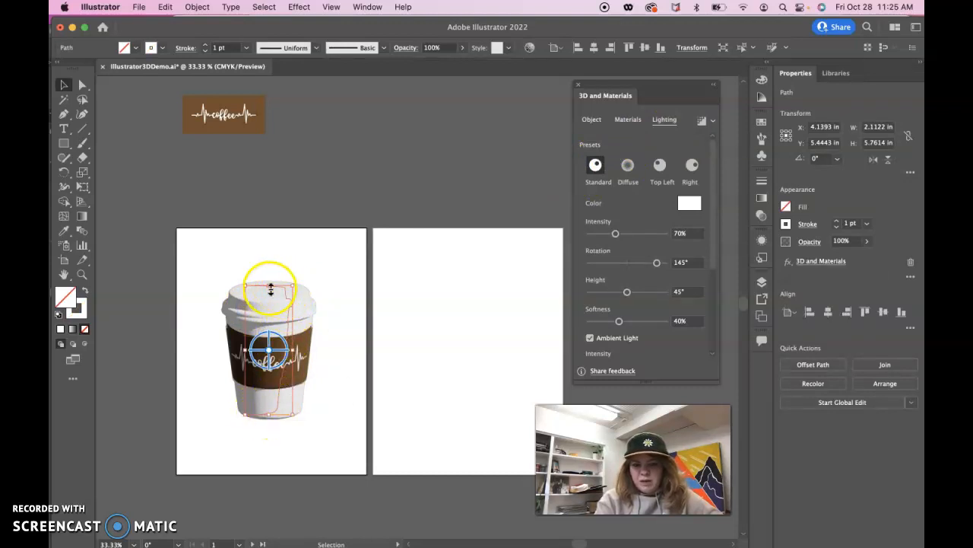
click(625, 167)
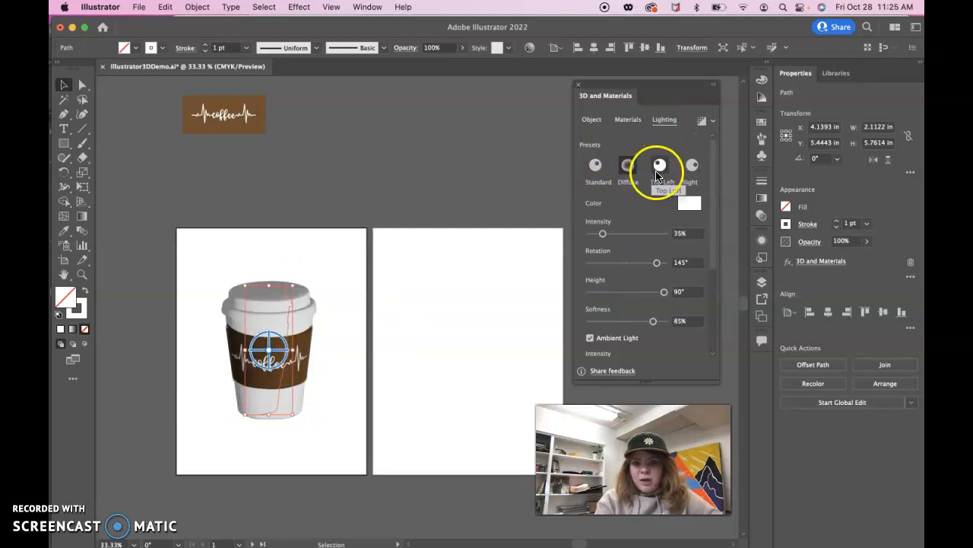
click(658, 169)
click(691, 166)
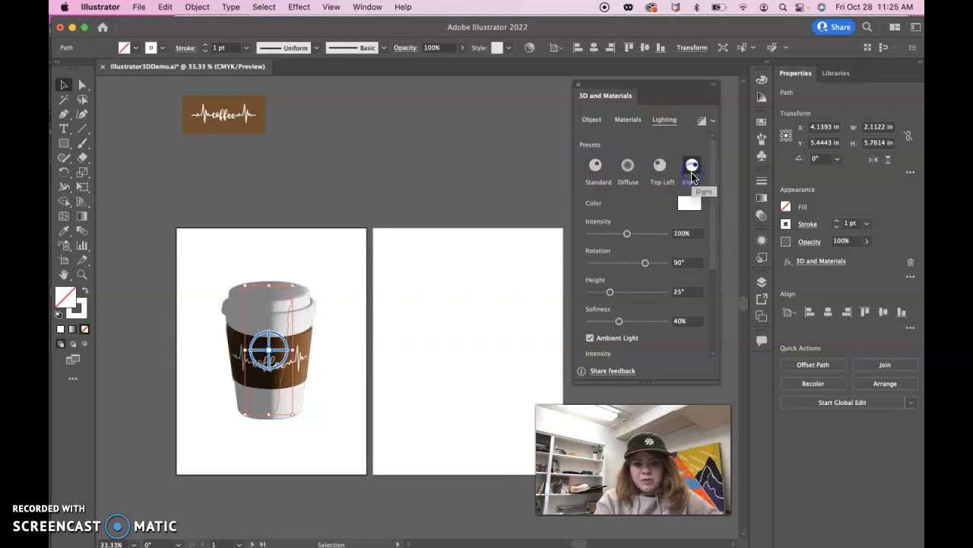
click(659, 168)
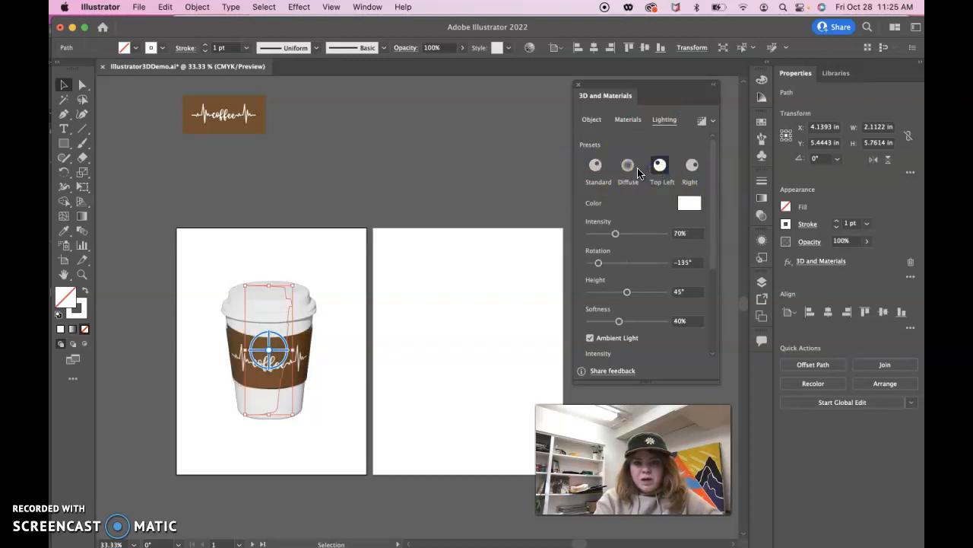
- Set the cup's main light intensity to 66%
scroll(625, 209, down, 2)
mouse_move(615, 188)
mouse_down()
mouse_move(628, 190)
mouse_move(614, 192)
mouse_up()
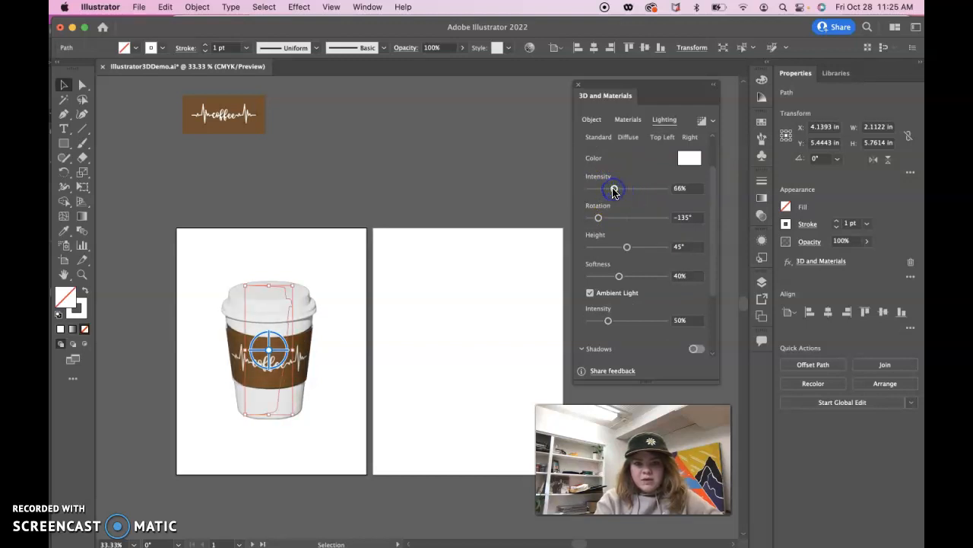
scroll(625, 221, down, 3)
scroll(624, 213, up, 4)
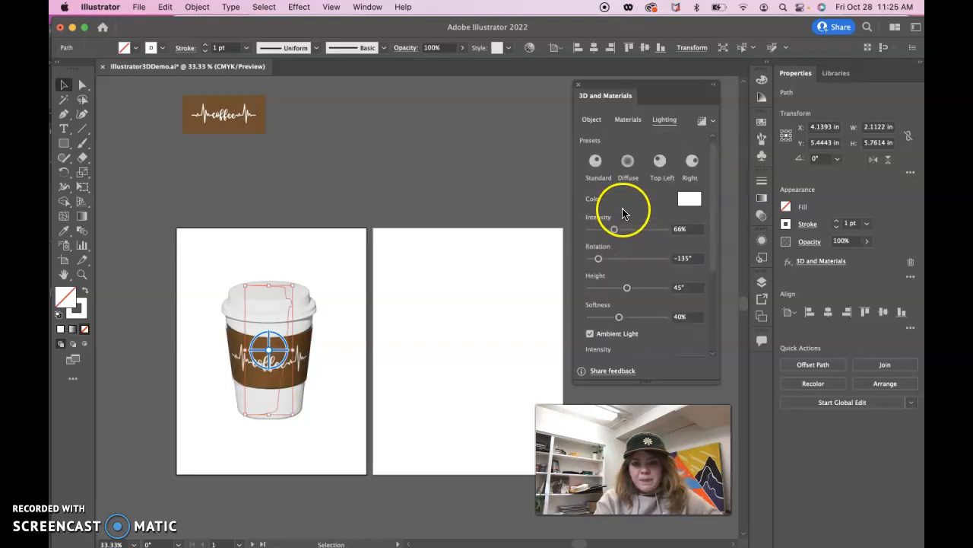
- Set the light height to 47° and, with ambient light kept on, set its intensity to 71%
drag(625, 287, 629, 287)
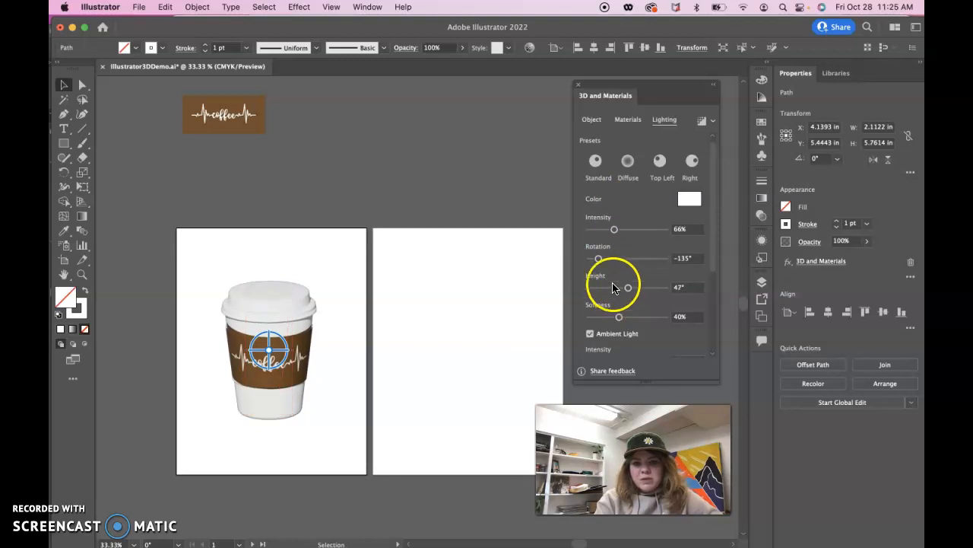
scroll(620, 314, down, 3)
click(591, 224)
click(591, 222)
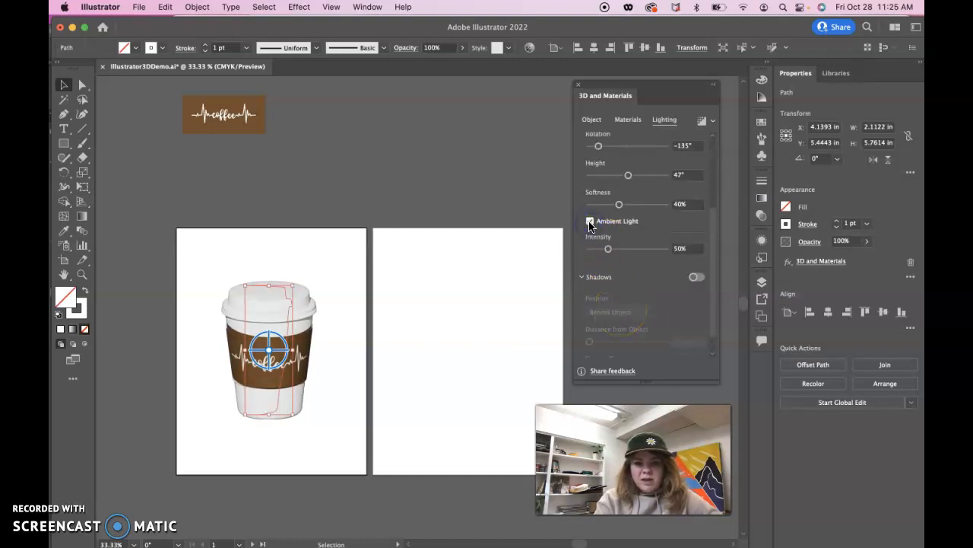
scroll(631, 268, down, 1)
mouse_move(608, 226)
mouse_down()
mouse_move(658, 226)
mouse_move(613, 225)
mouse_move(611, 233)
mouse_up()
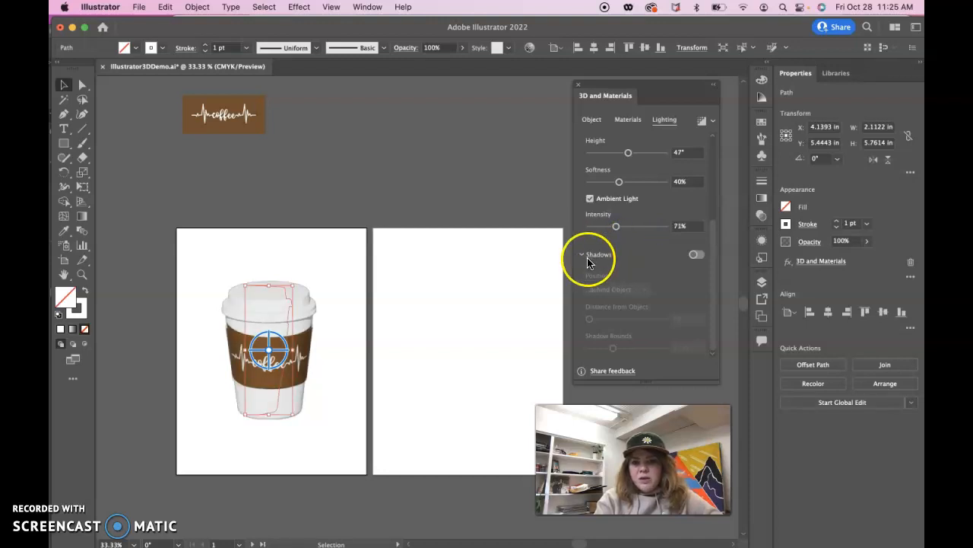
- Turn on the cup's shadow, positioned below the object with 0% distance from it and 400% shadow bounds
click(697, 257)
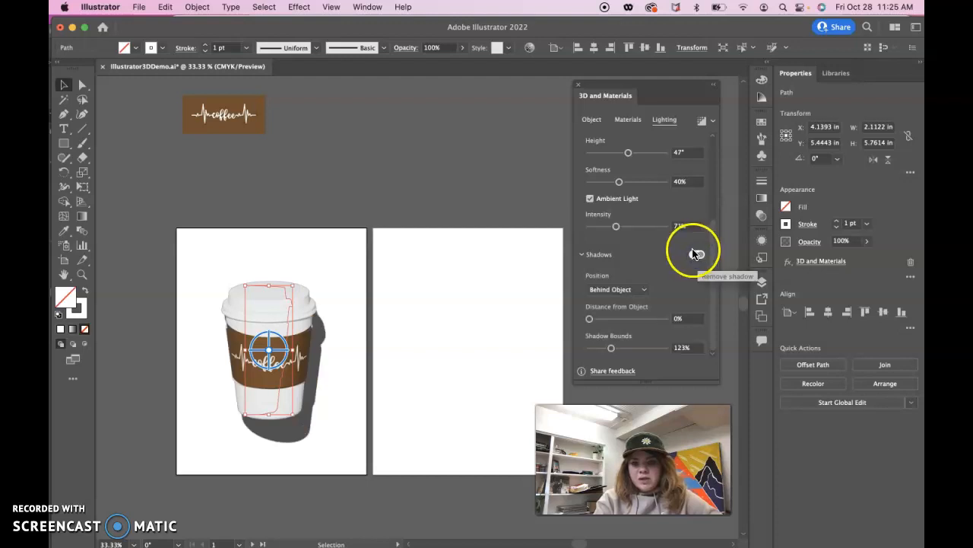
click(639, 290)
click(631, 318)
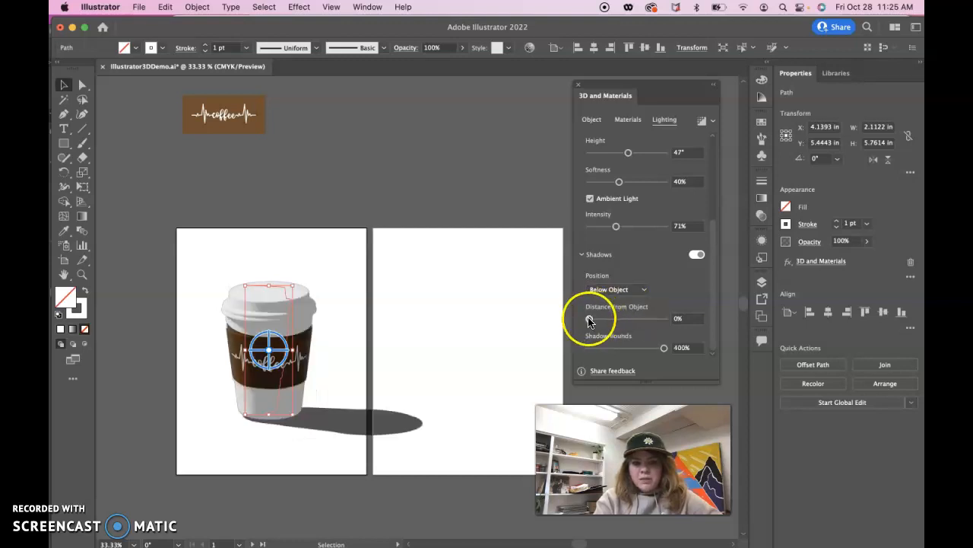
drag(620, 321, 587, 318)
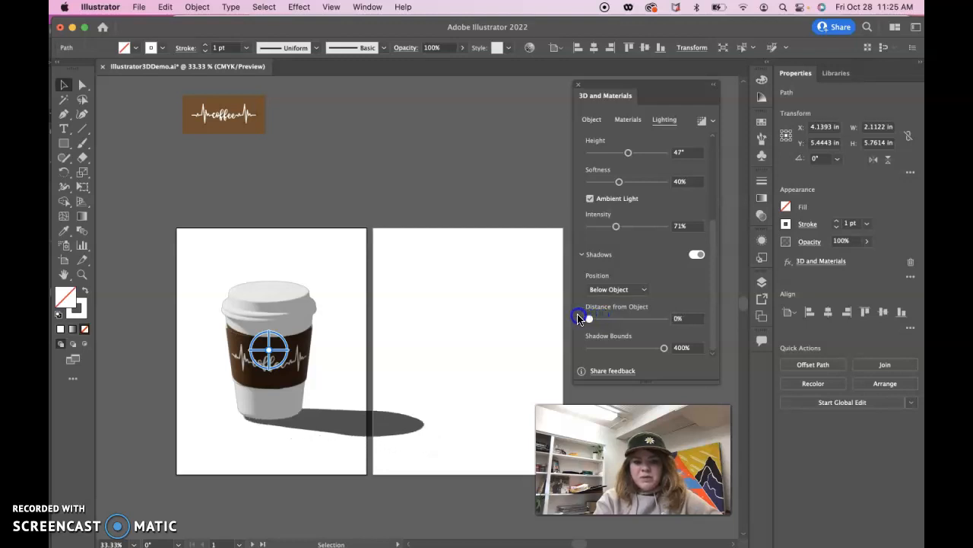
mouse_move(664, 347)
mouse_down()
mouse_move(608, 350)
mouse_move(665, 347)
mouse_up()
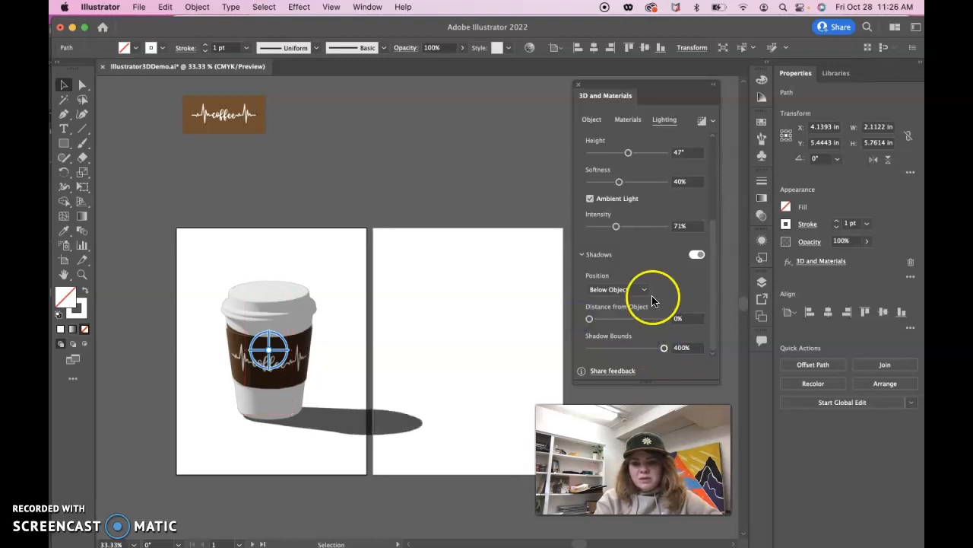
- Compare the Standard, Diffuse and Top Left lighting presets on the cup and its shadow, and settle on the Right preset
scroll(710, 304, up, 5)
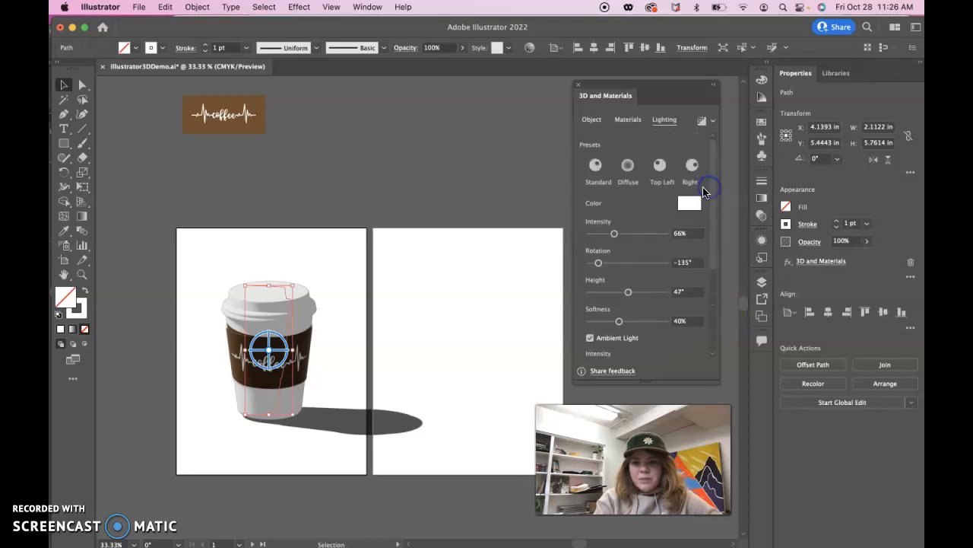
click(691, 172)
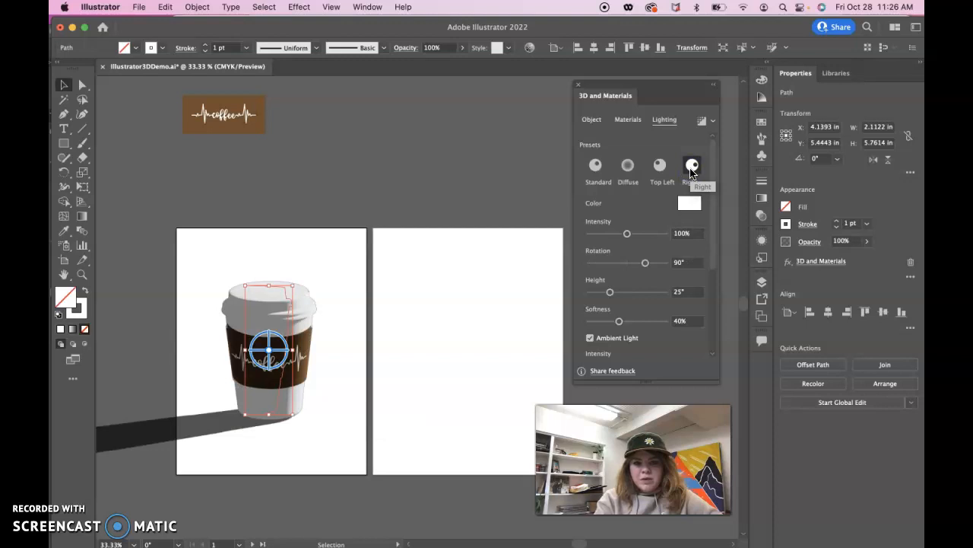
click(597, 169)
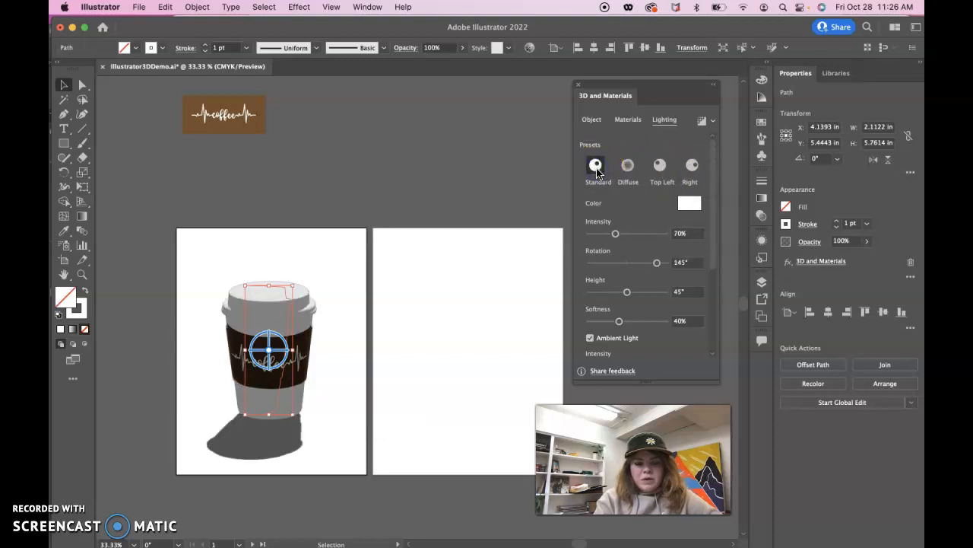
click(627, 169)
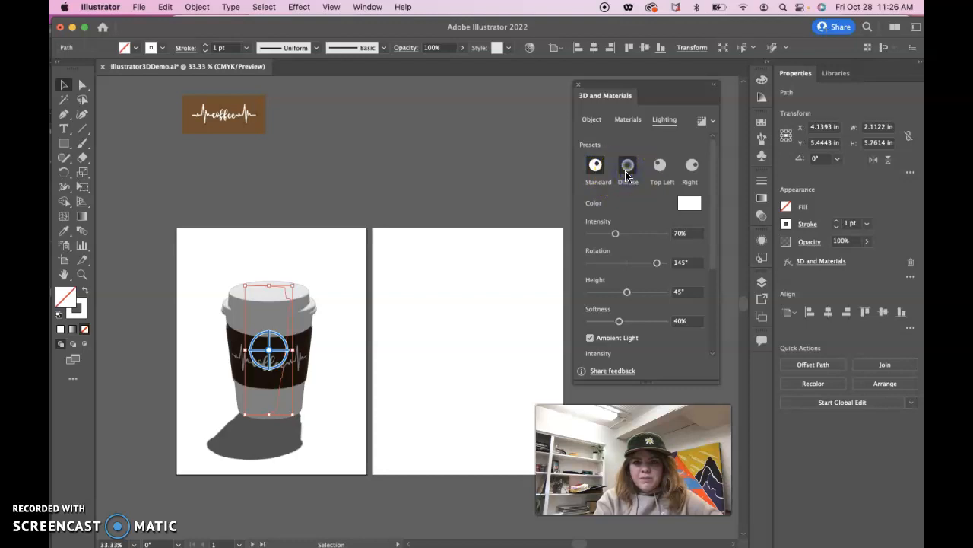
click(652, 179)
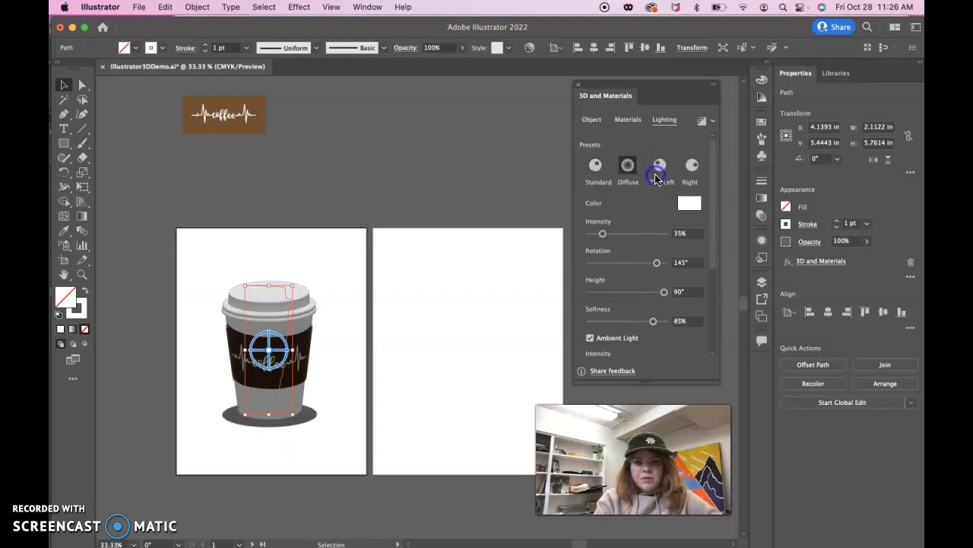
click(690, 171)
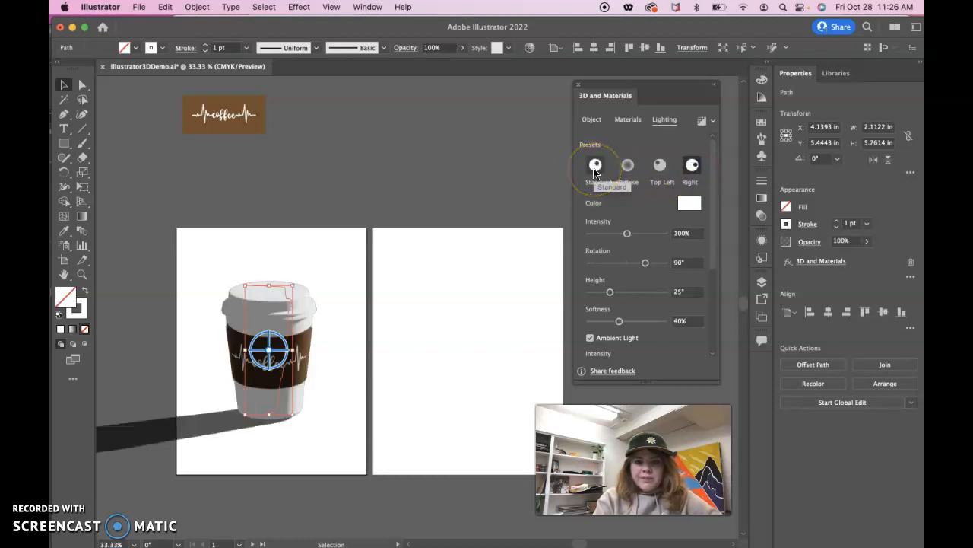
- Deselect the cup, dismiss the McAfee alert, and make Layer 1 with the reference photos visible
click(416, 333)
click(606, 249)
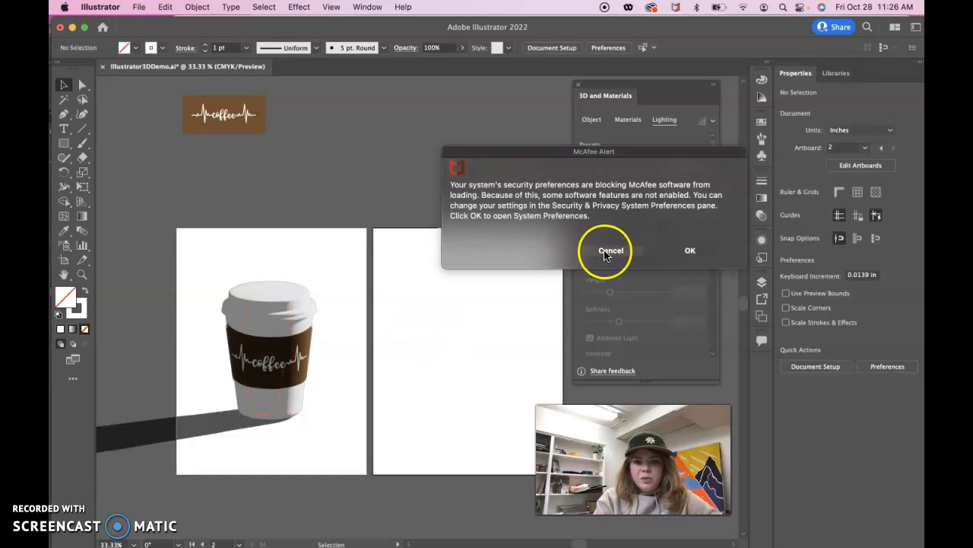
click(736, 192)
click(761, 213)
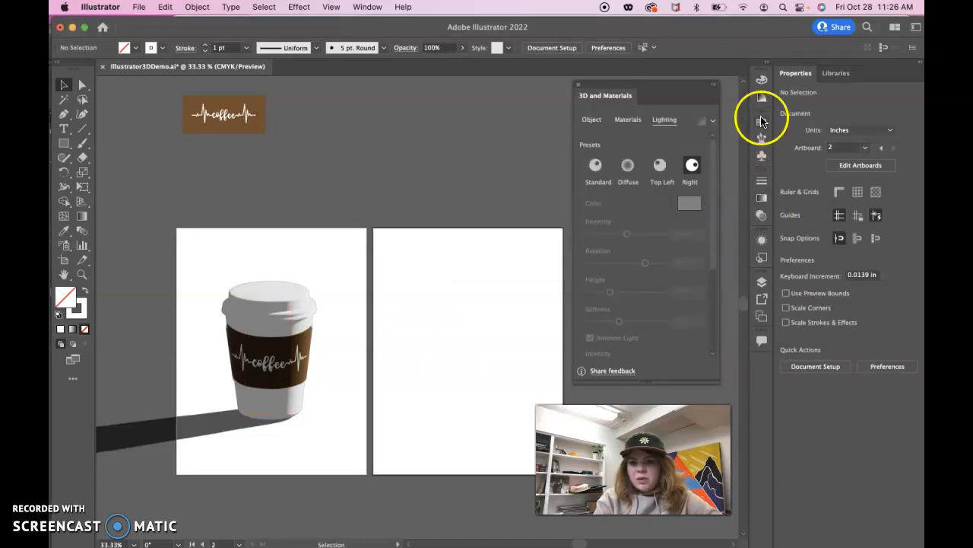
click(762, 281)
click(613, 309)
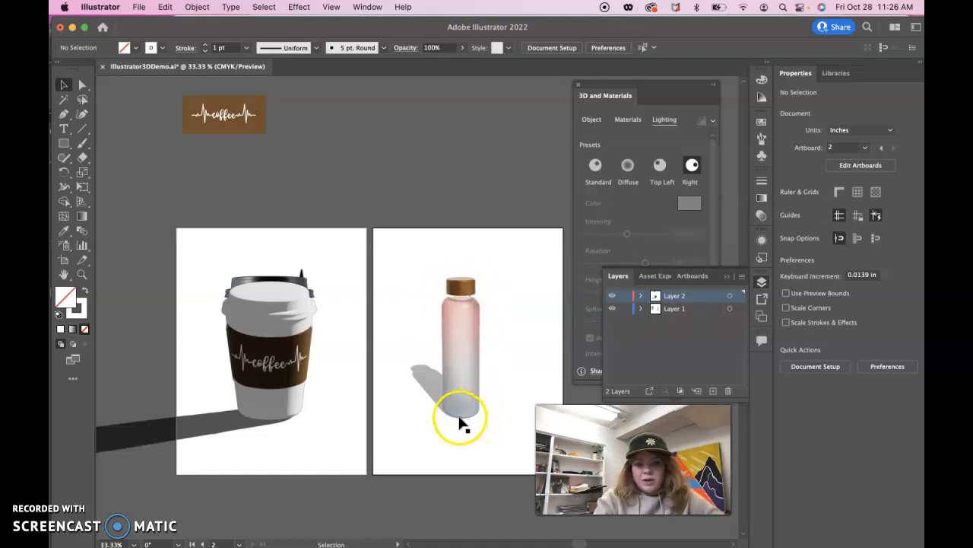
click(727, 276)
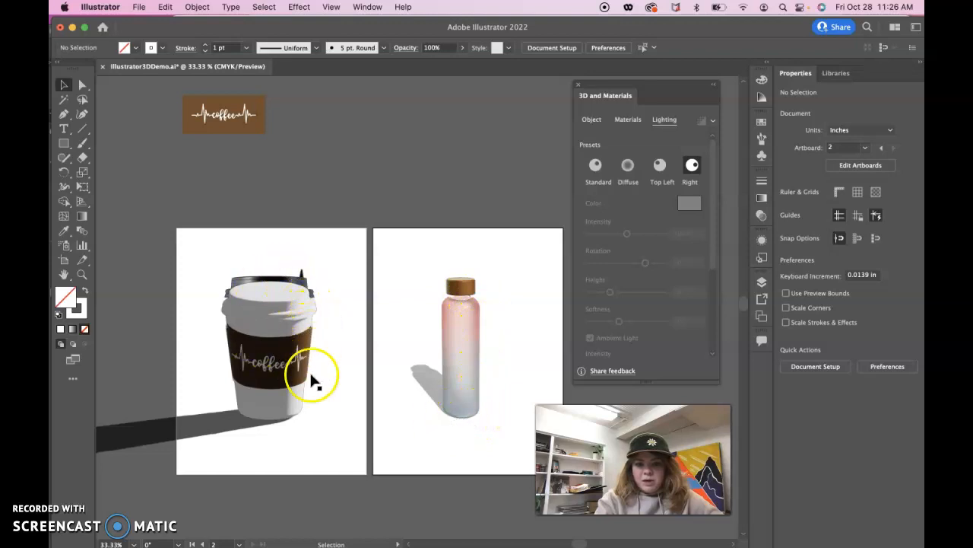
- Lock Layer 1 so the bottle photo cannot be selected, keeping the layer visible
click(464, 326)
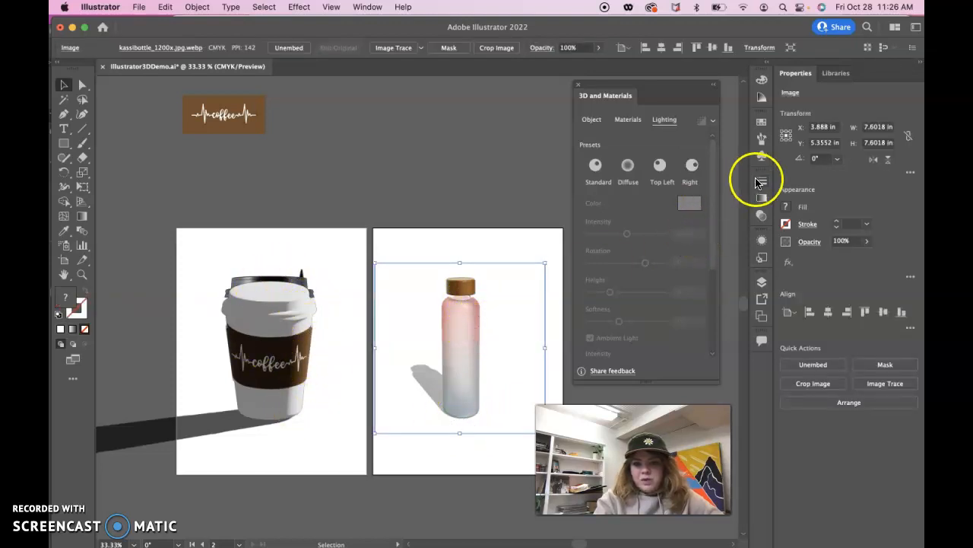
click(762, 282)
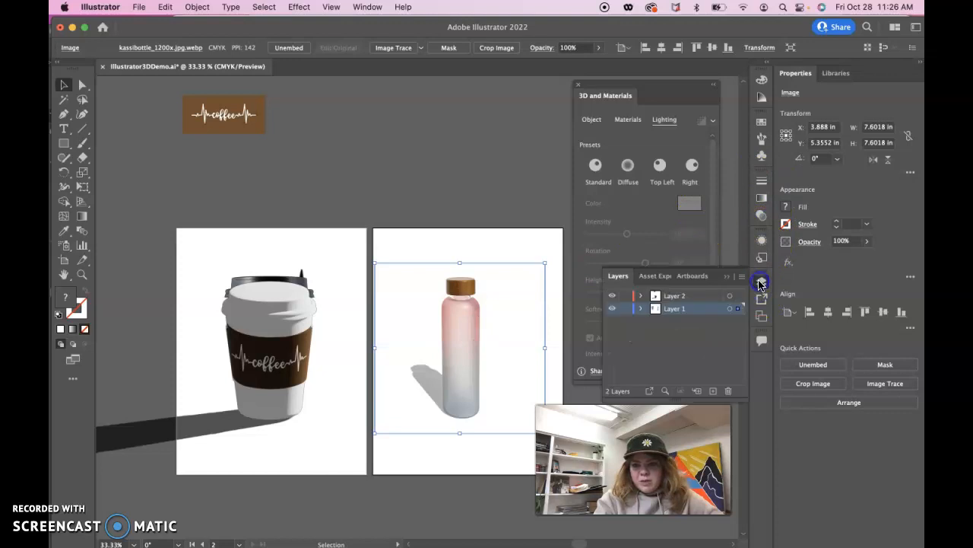
click(622, 309)
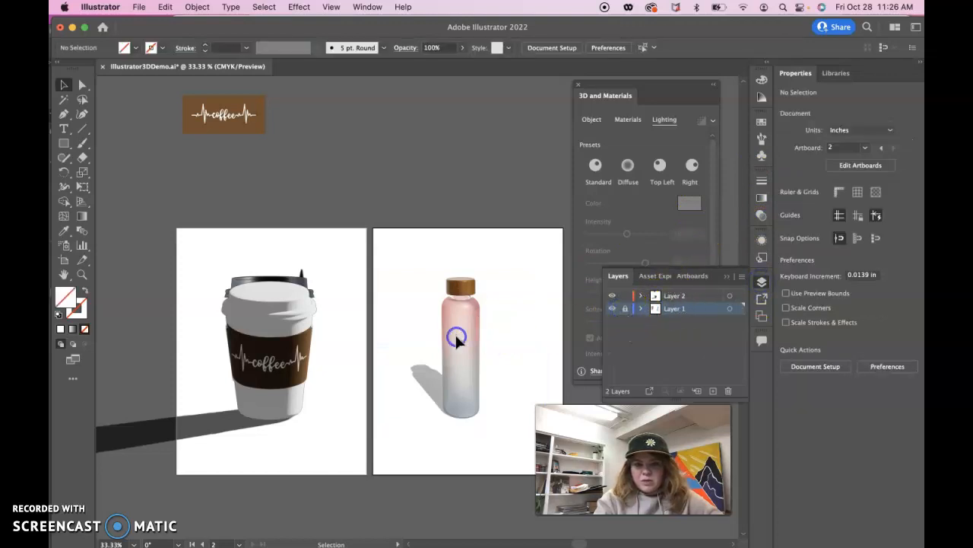
click(626, 310)
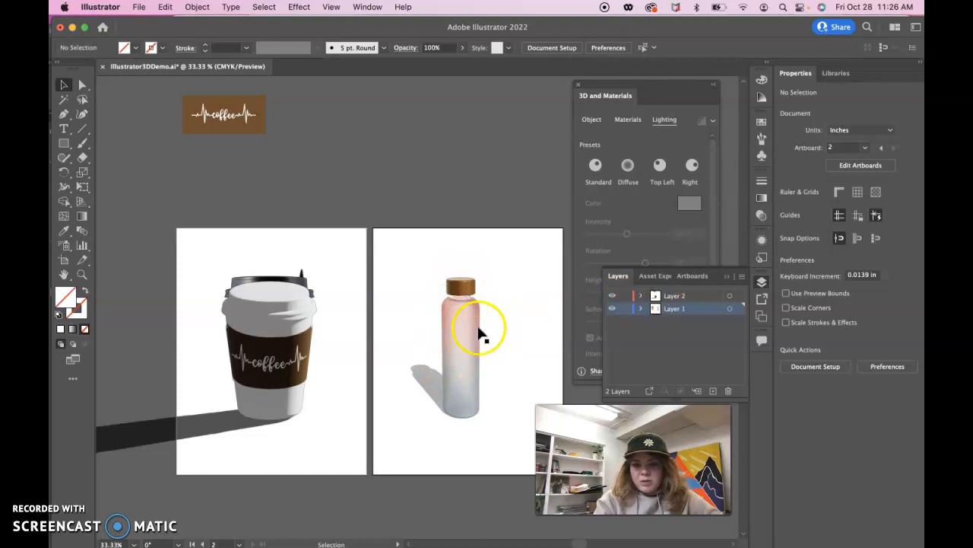
click(479, 329)
click(628, 310)
click(611, 309)
click(612, 310)
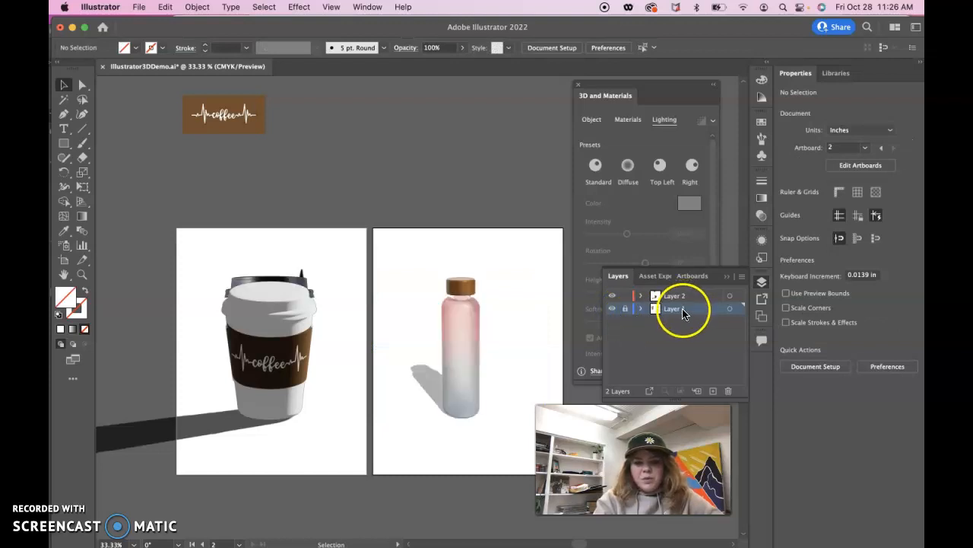
- Make Layer 2 the active layer for drawing with the Pen tool, and show the 3D object type options
click(64, 114)
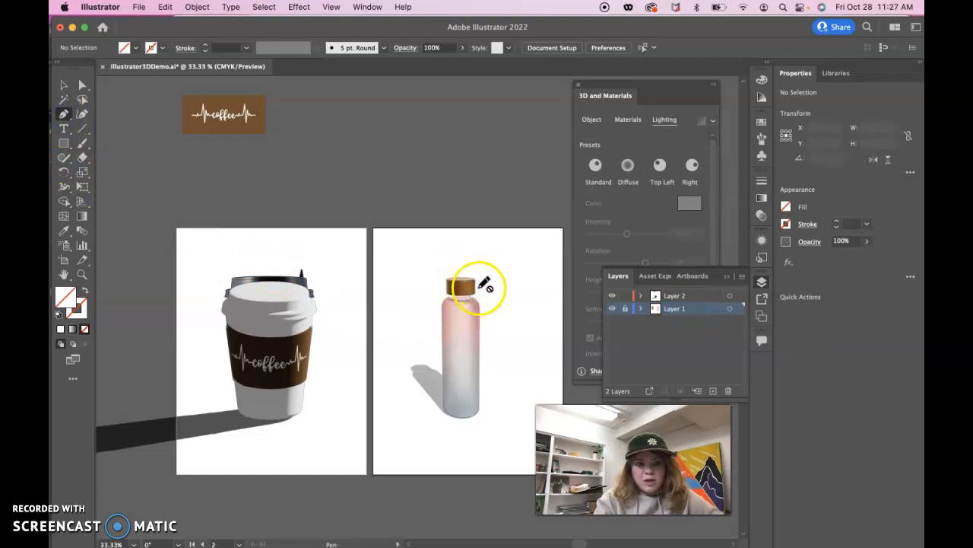
click(674, 297)
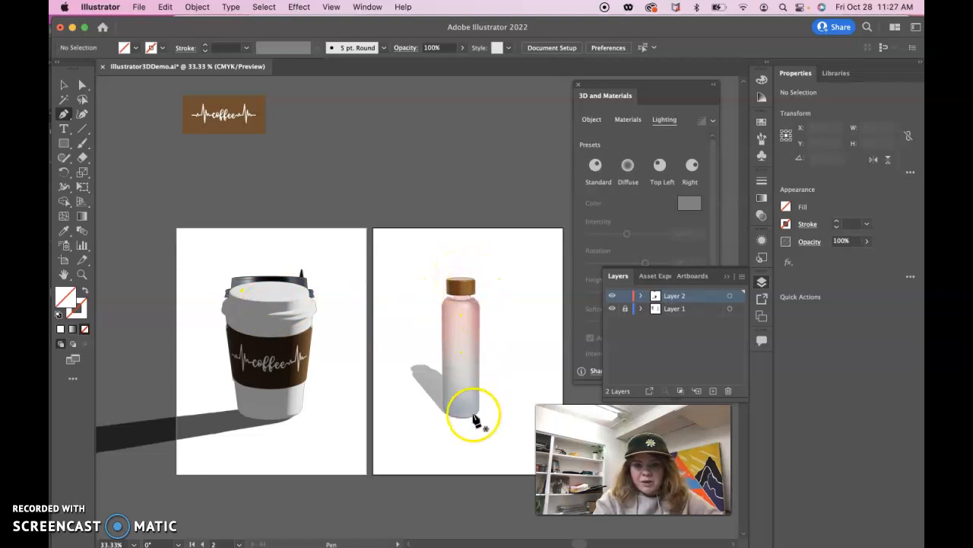
click(591, 119)
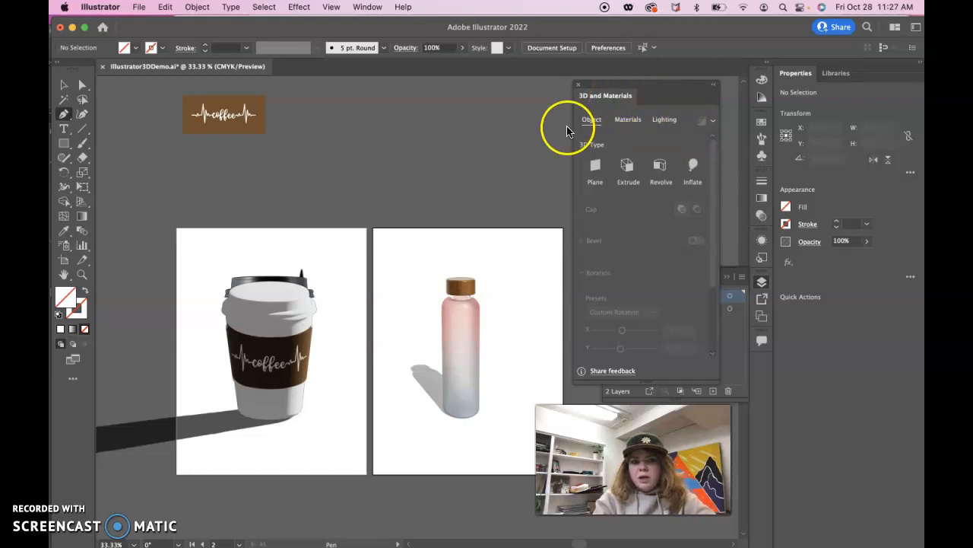
- Place the black-and-white Bailey-Peak Electric logo file from Downloads as a linked file on the empty canvas above the artboards
click(64, 84)
click(166, 150)
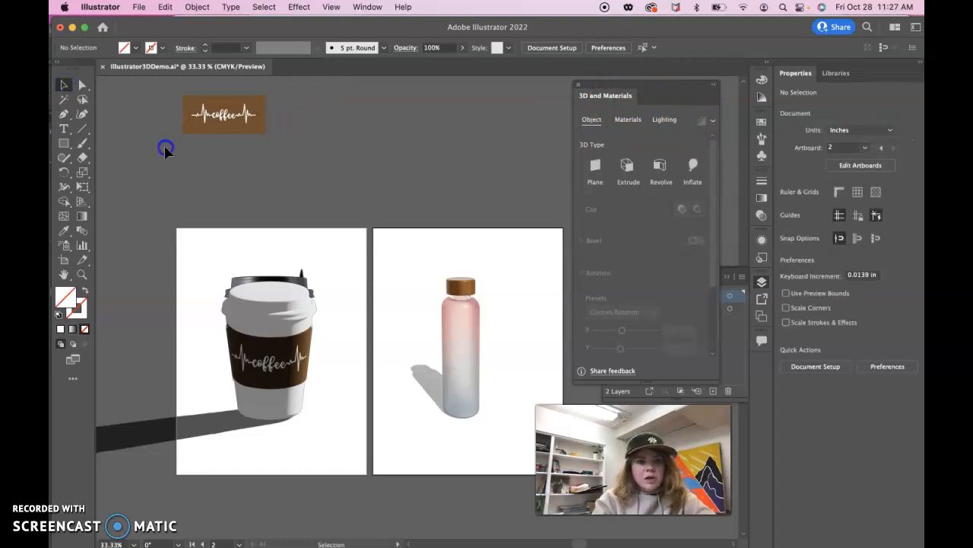
click(138, 7)
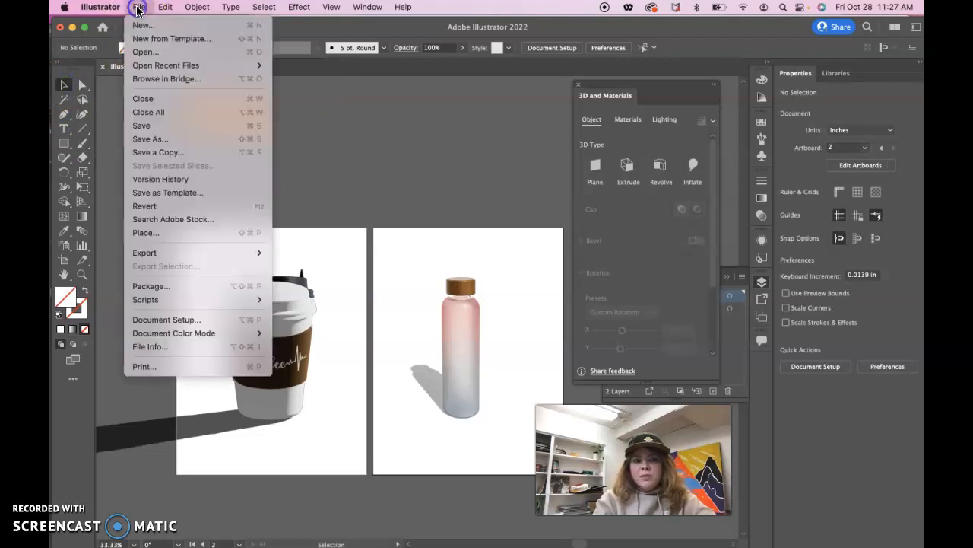
click(137, 232)
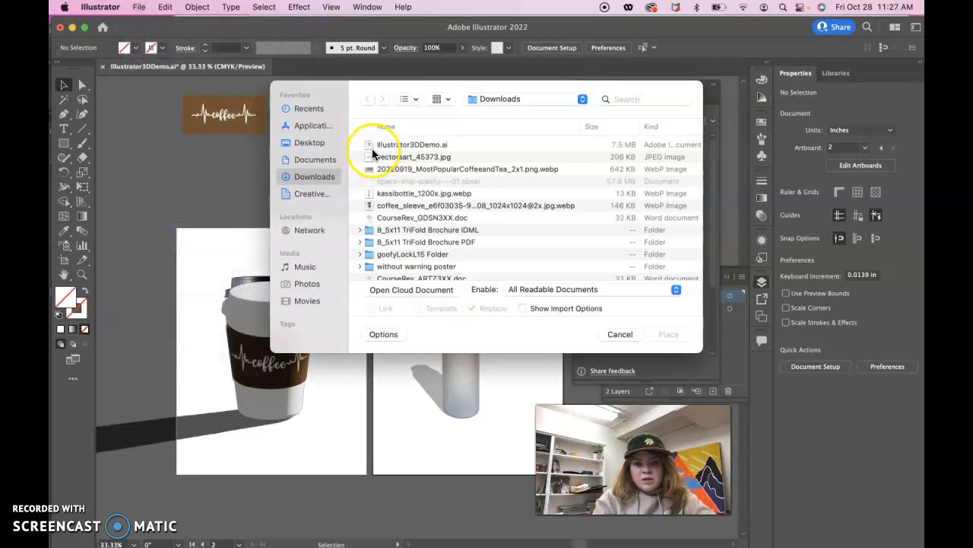
scroll(416, 224, down, 5)
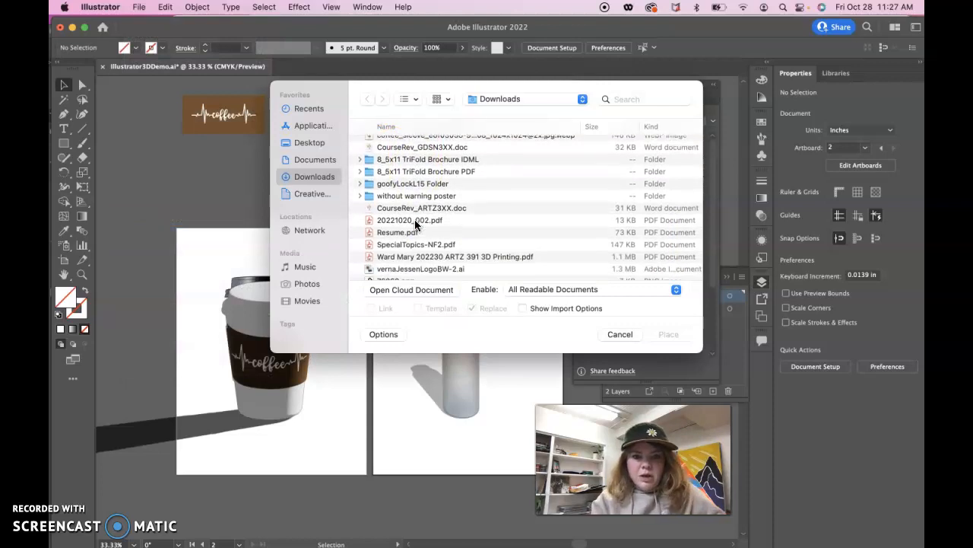
scroll(414, 221, down, 10)
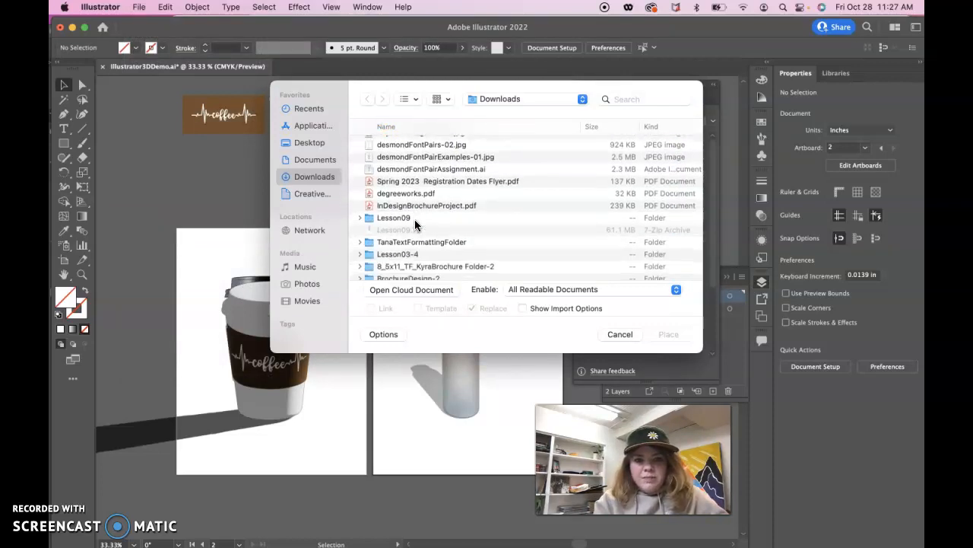
scroll(415, 223, down, 10)
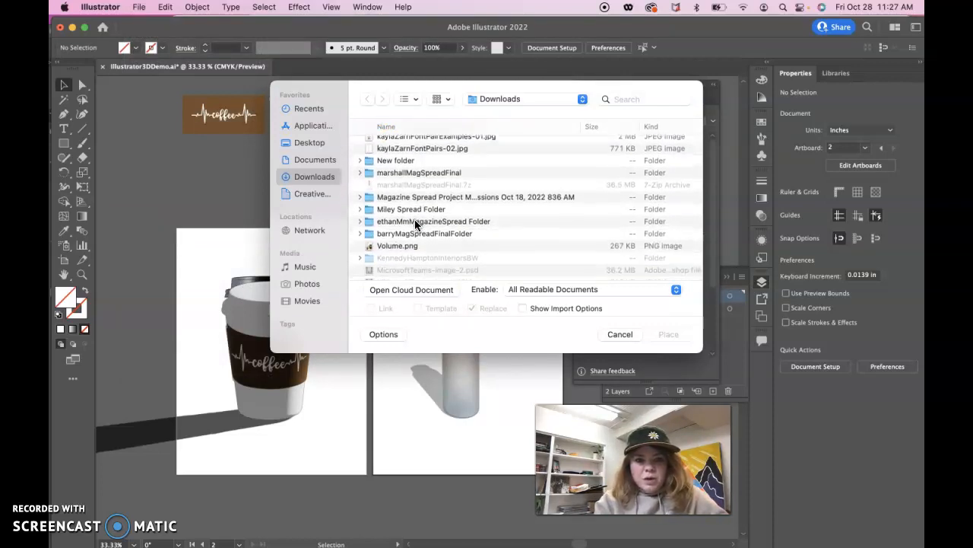
scroll(414, 223, down, 5)
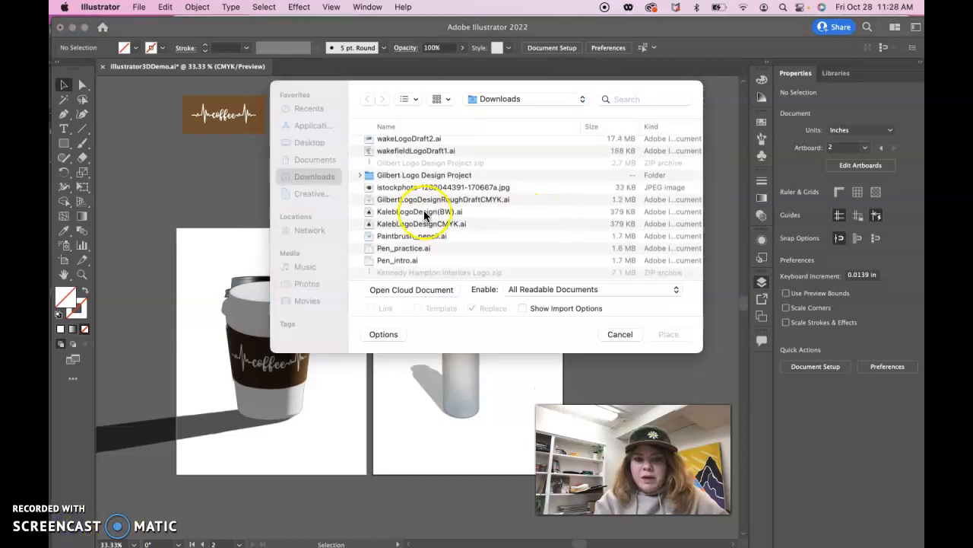
click(404, 216)
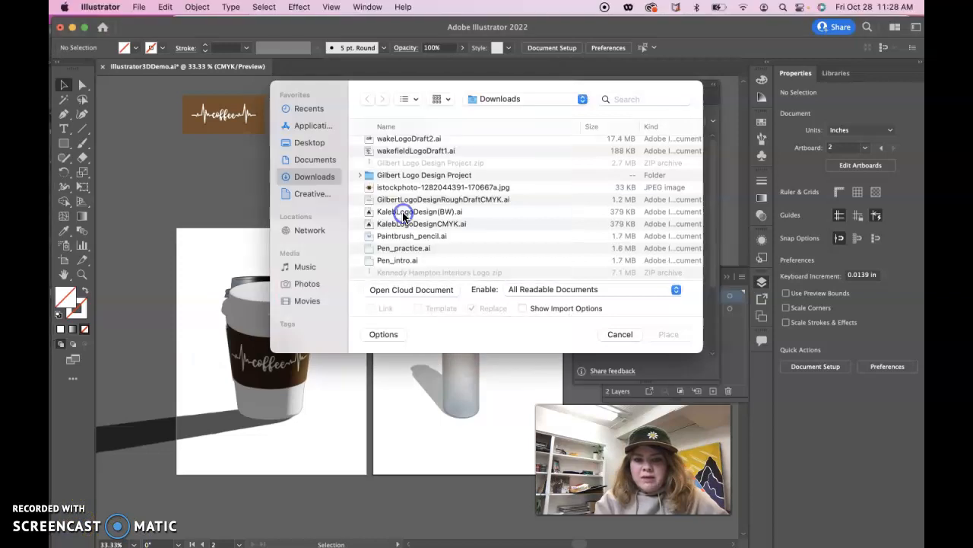
click(416, 215)
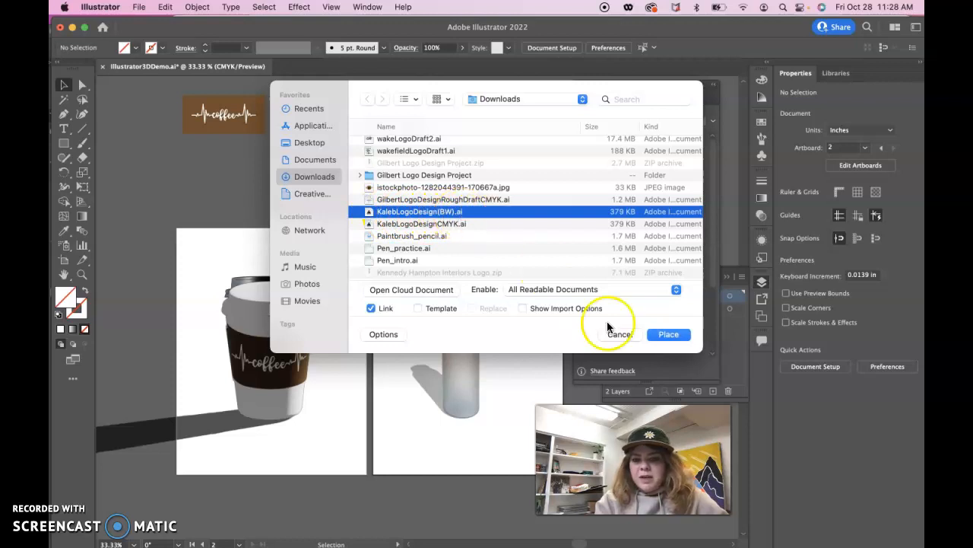
click(666, 335)
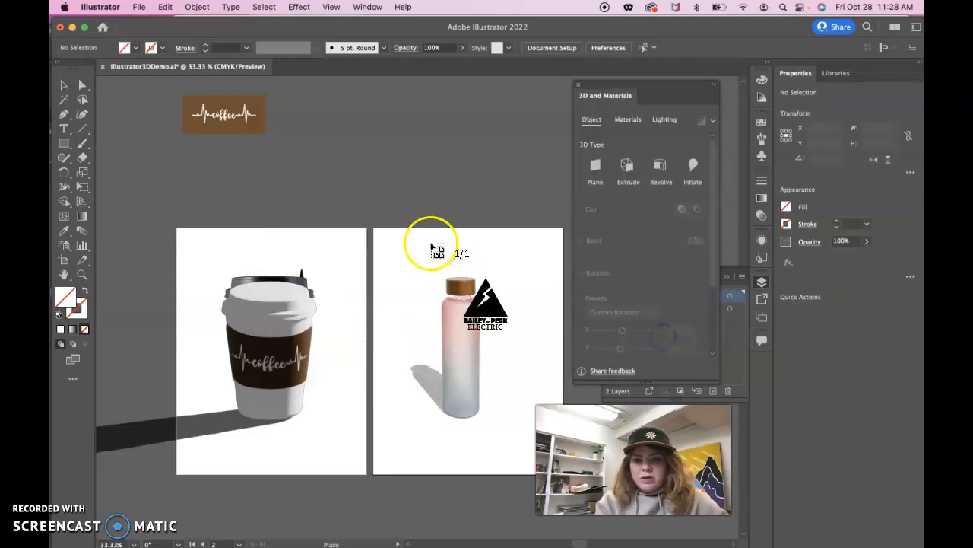
click(360, 143)
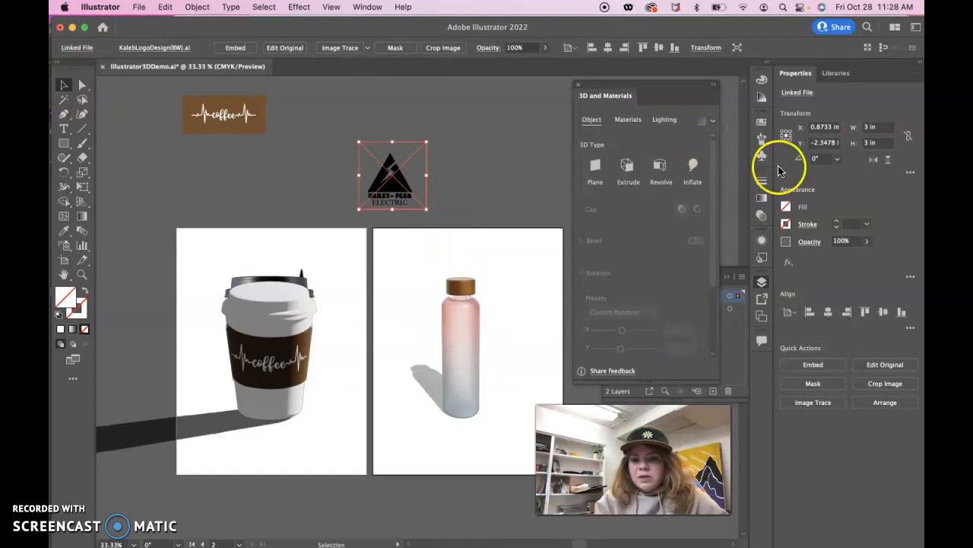
- Show the 3D material graphics and try to add the linked Bailey-Peak Electric logo to them
click(629, 120)
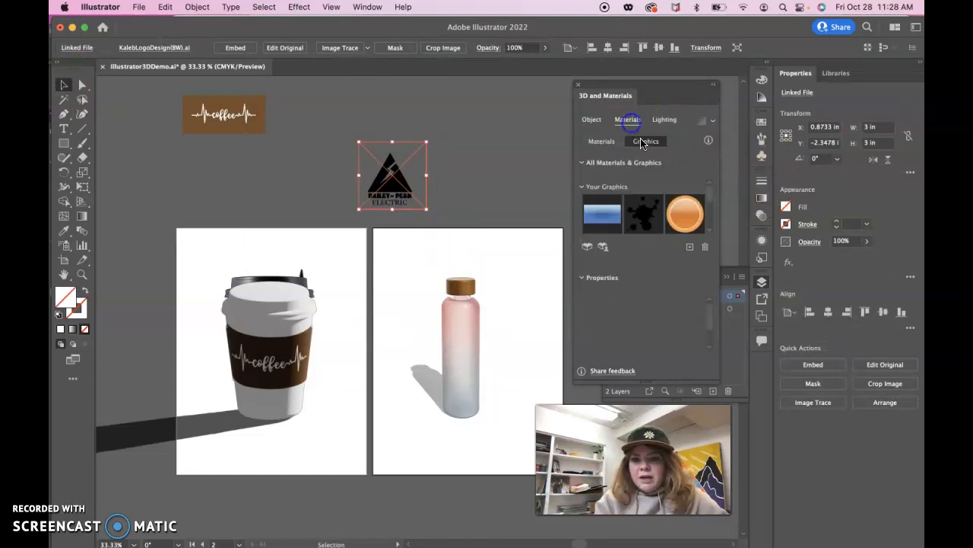
drag(382, 175, 646, 245)
click(594, 307)
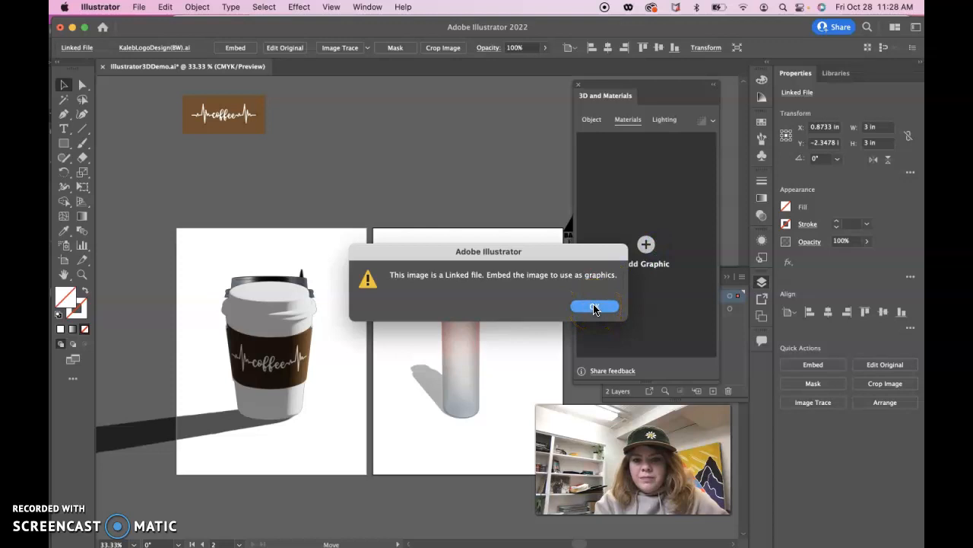
- Embed the placed Bailey-Peak Electric logo and add it to the 3D graphics collection
click(813, 364)
drag(386, 180, 650, 245)
click(682, 206)
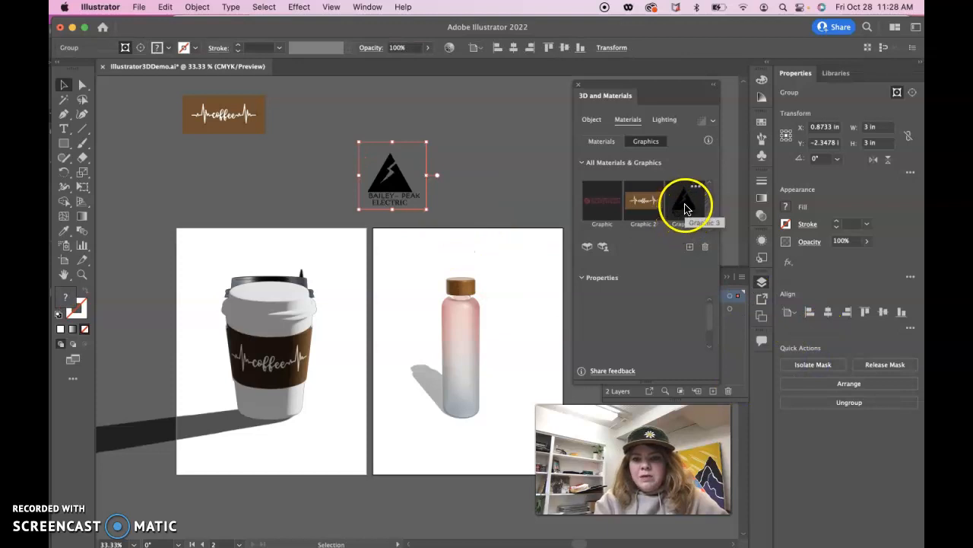
- Apply the Bailey-Peak Electric graphic to the cup body above the coffee sleeve, and save the document
click(277, 319)
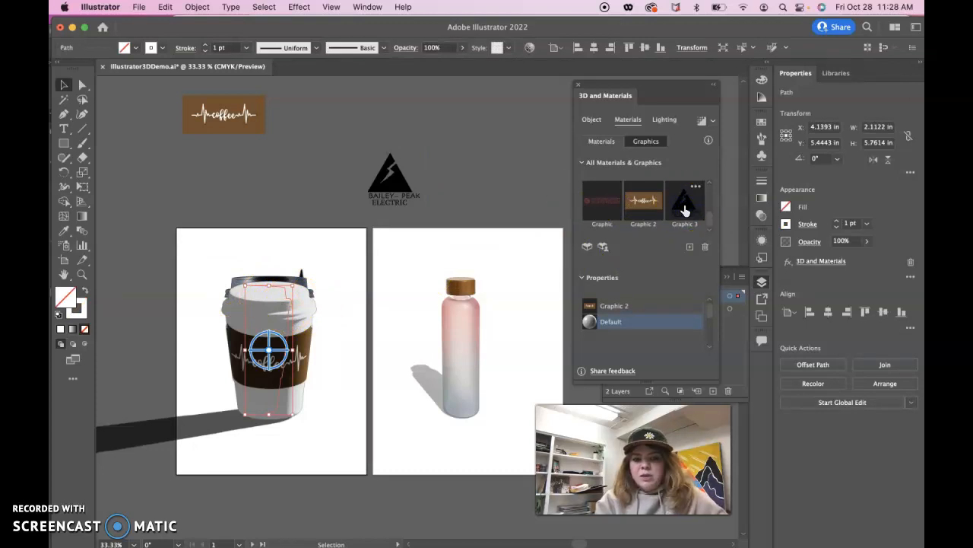
click(685, 211)
drag(256, 348, 265, 303)
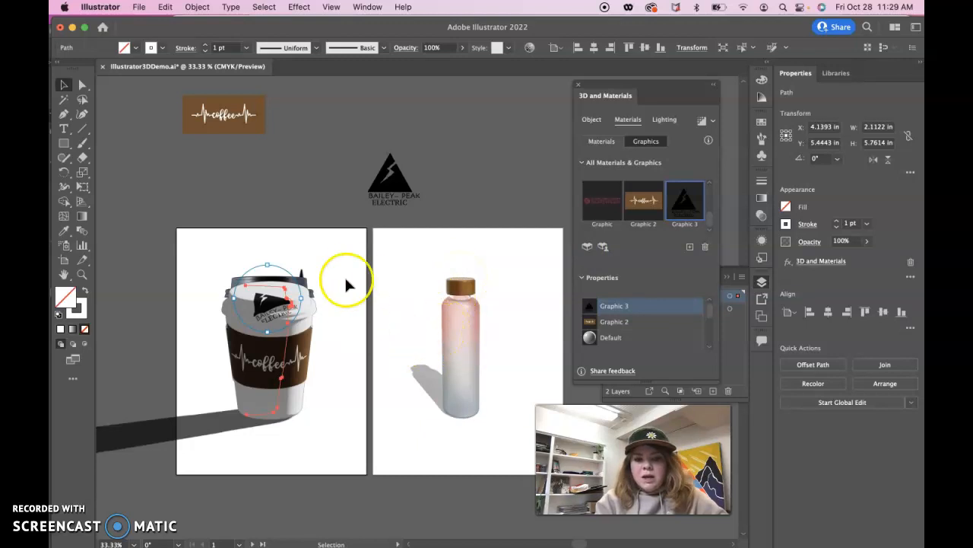
click(138, 7)
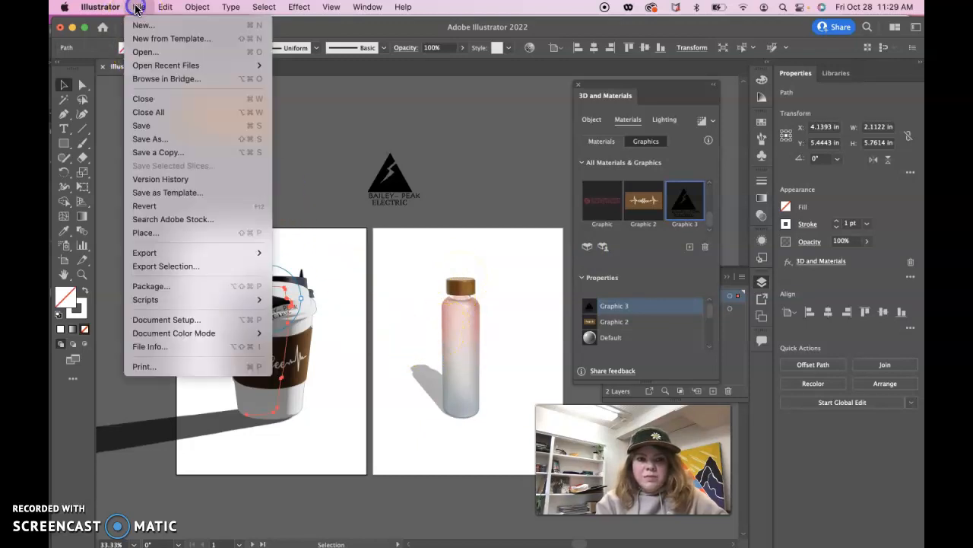
click(172, 133)
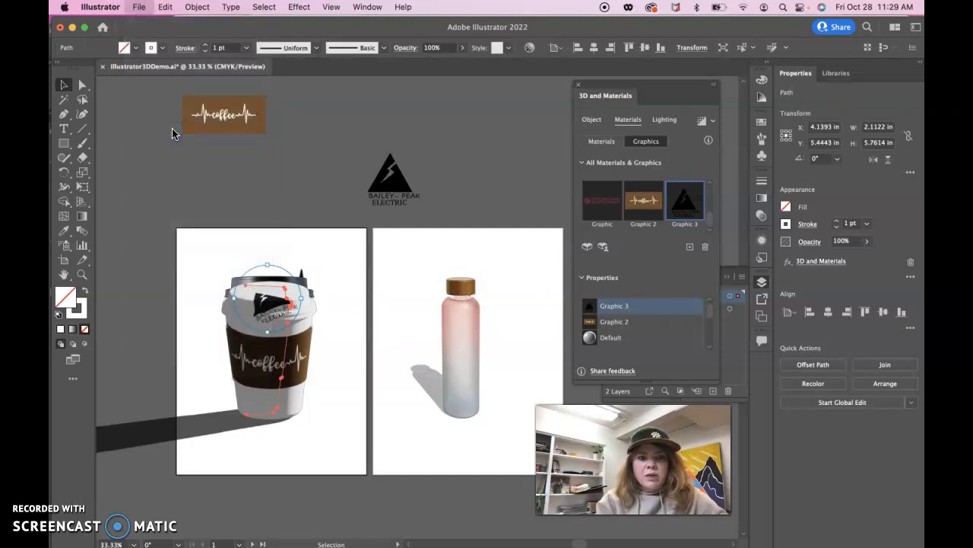